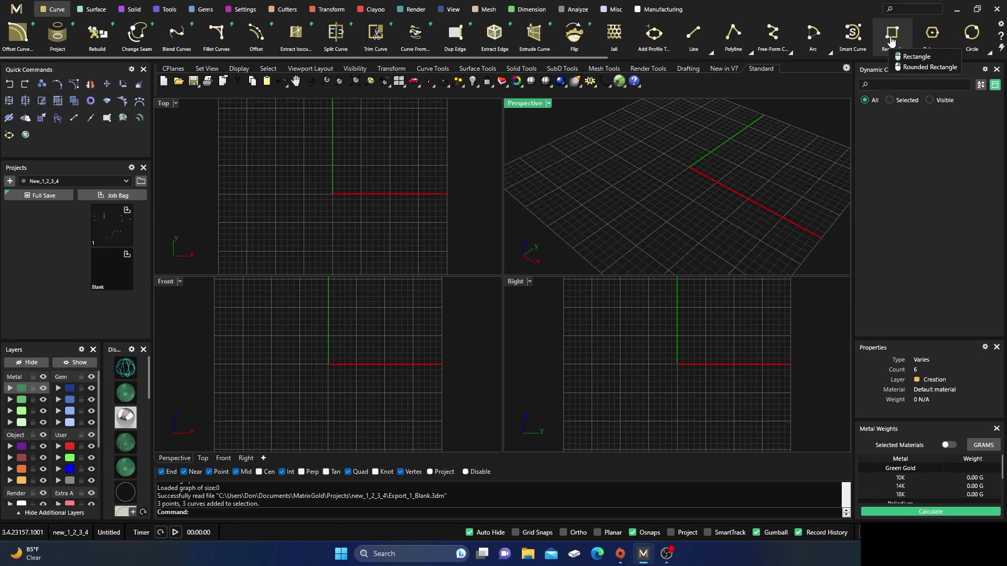
# With the Creation layer current and grid snaps on, draw a rectangle 3 mm long and 6 mm wide in the Top view
pyautogui.click(891, 41)
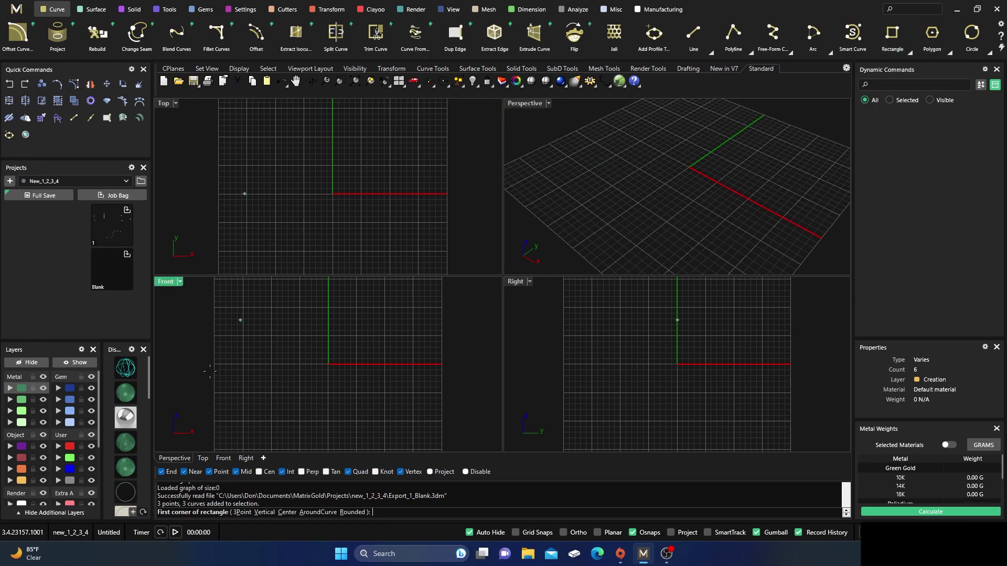
pyautogui.click(43, 477)
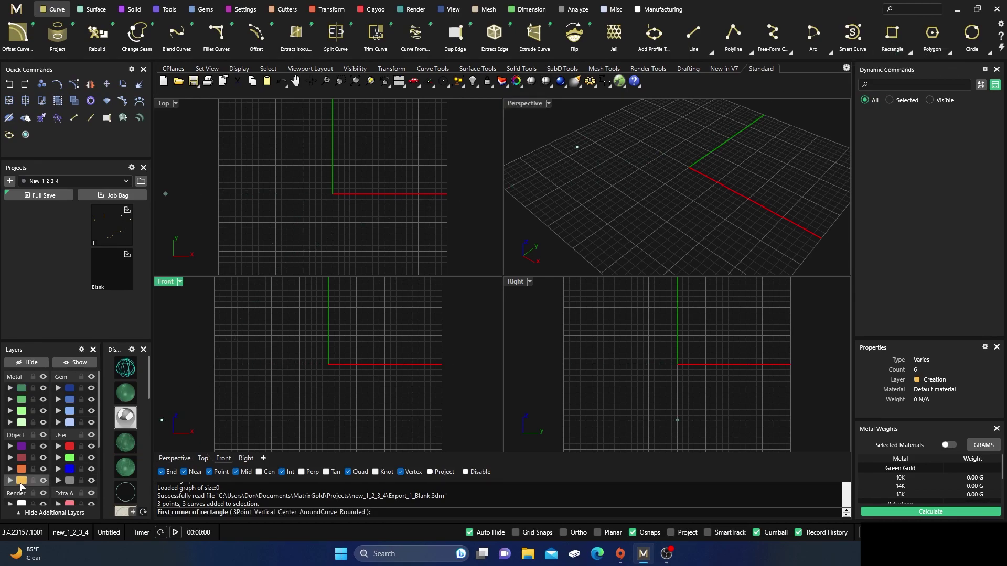
pyautogui.click(255, 130)
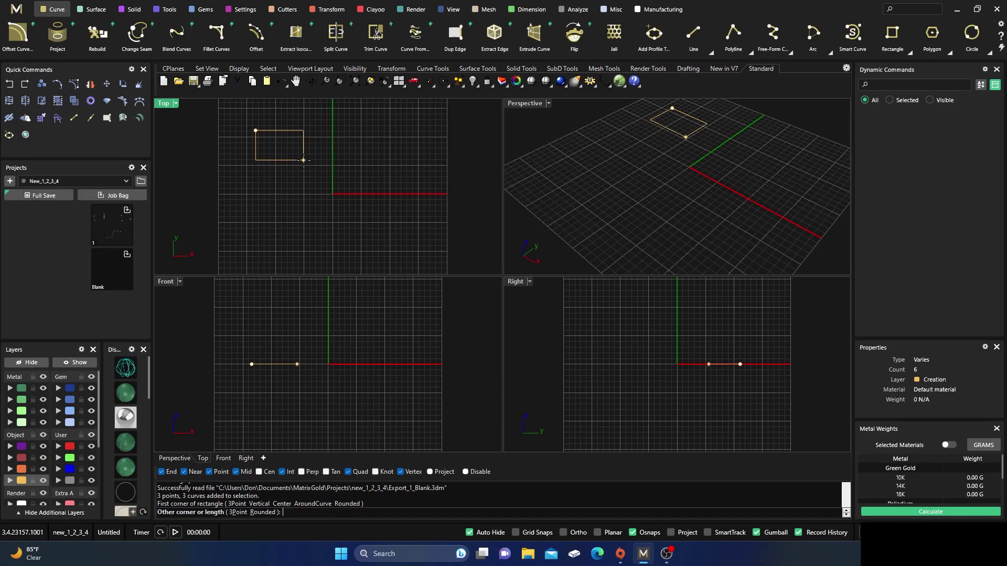
pyautogui.click(515, 533)
pyautogui.scroll(5, 302, 182)
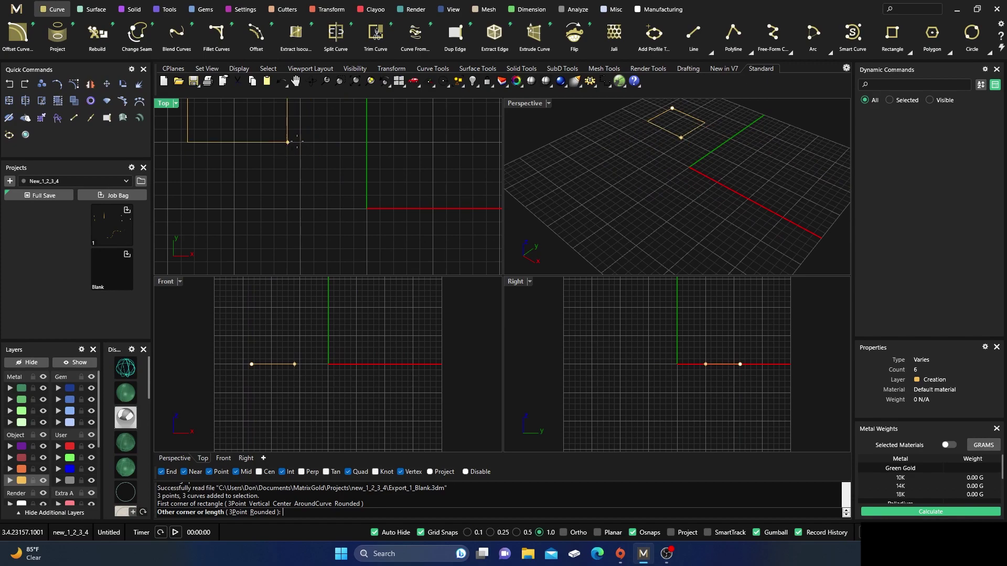
pyautogui.scroll(-4, 322, 183)
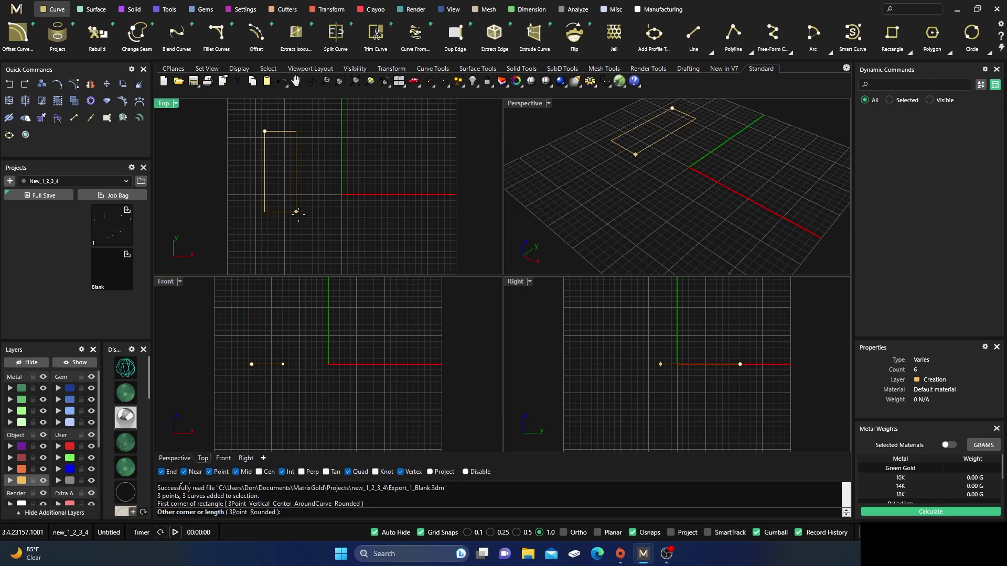
pyautogui.write('3')
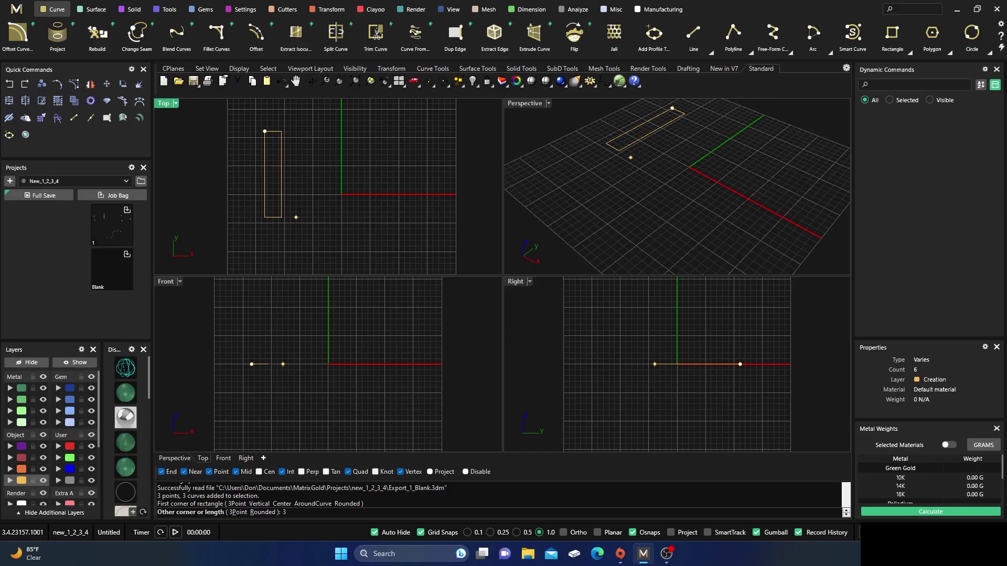
pyautogui.press('Return')
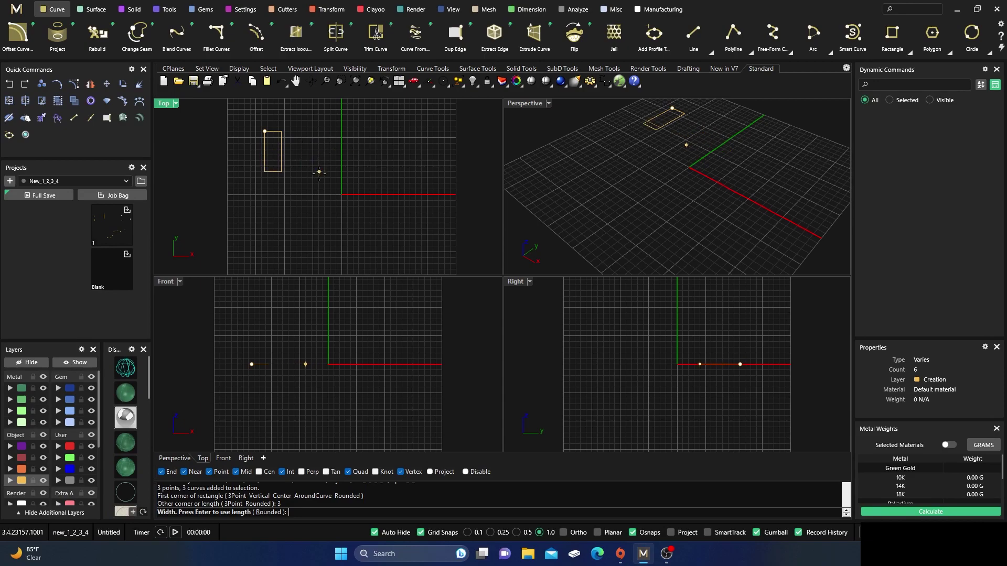
pyautogui.write('6')
pyautogui.press('Return')
pyautogui.moveTo(303, 198); pyautogui.dragTo(293, 173, button='right')
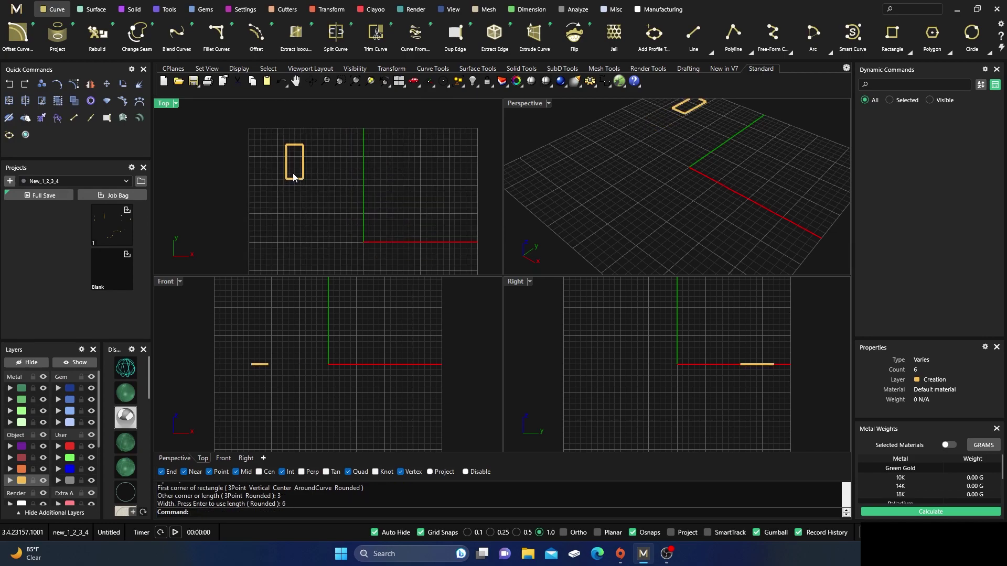
# Draw a second rectangle from the first one's lower-left corner, with length -3 and width -6
pyautogui.rightClick(314, 198)
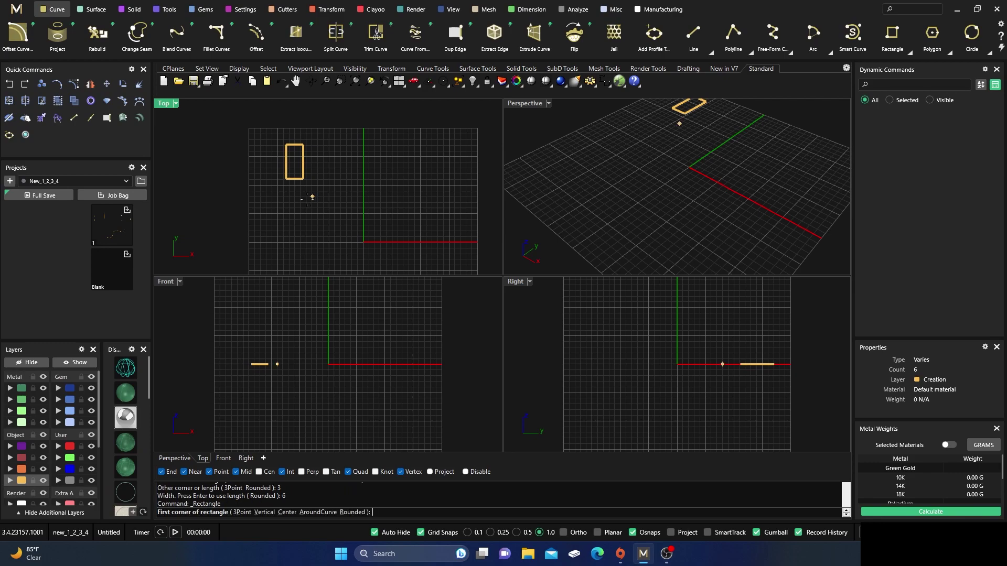
pyautogui.click(285, 182)
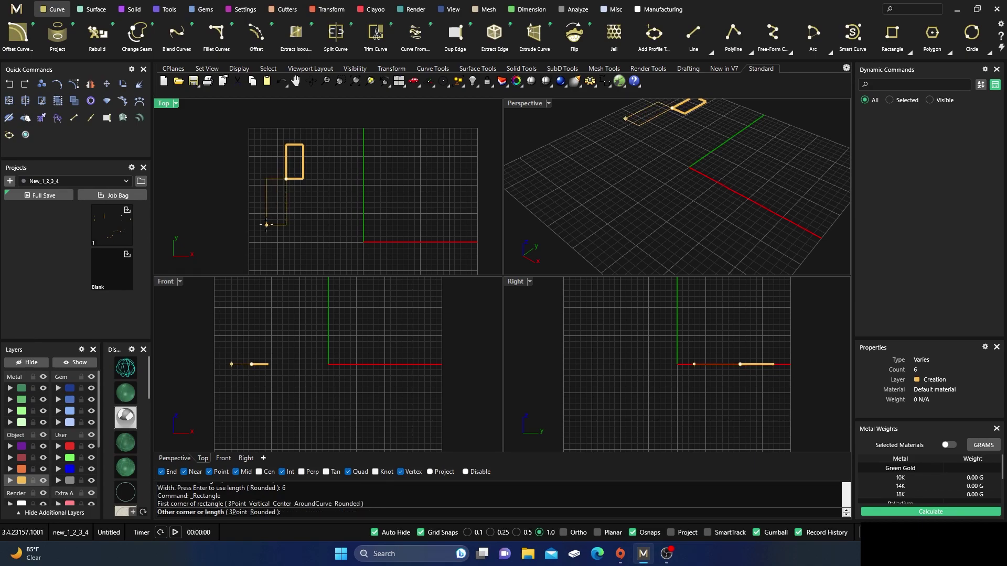
pyautogui.write('-3')
pyautogui.press('Return')
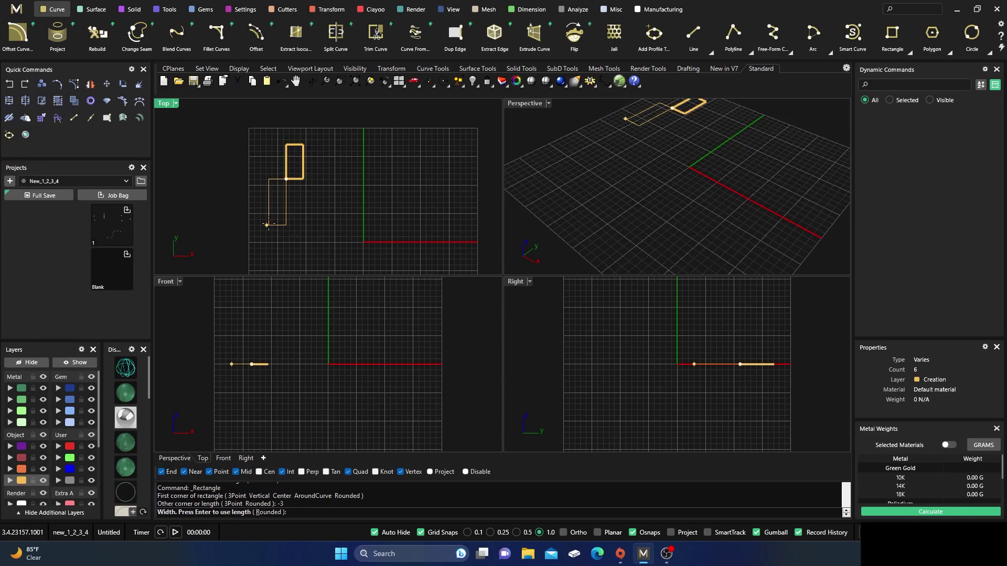
pyautogui.write('-6')
pyautogui.press('Return')
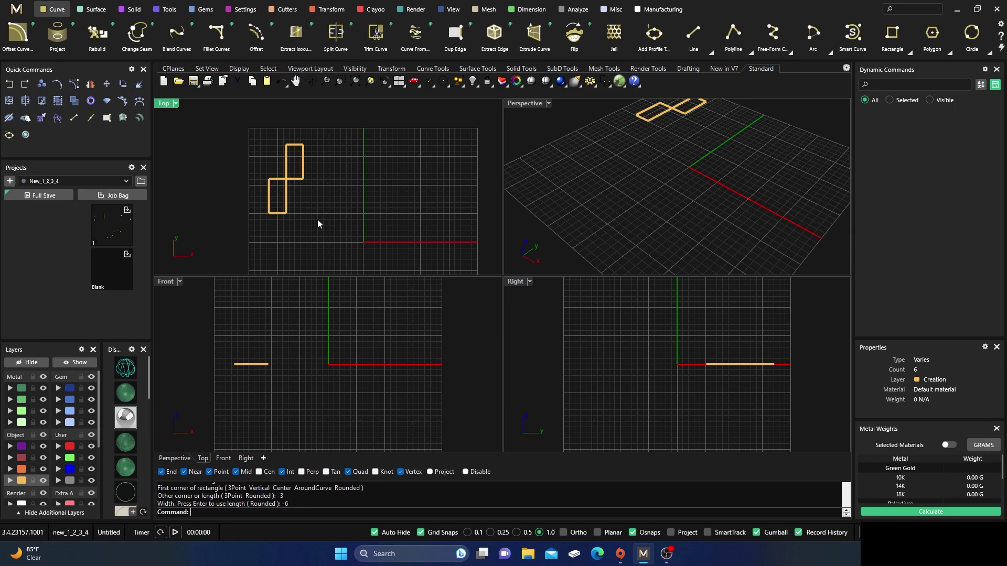
# Delete both rectangles from the Top view
pyautogui.moveTo(243, 133); pyautogui.dragTo(337, 231)
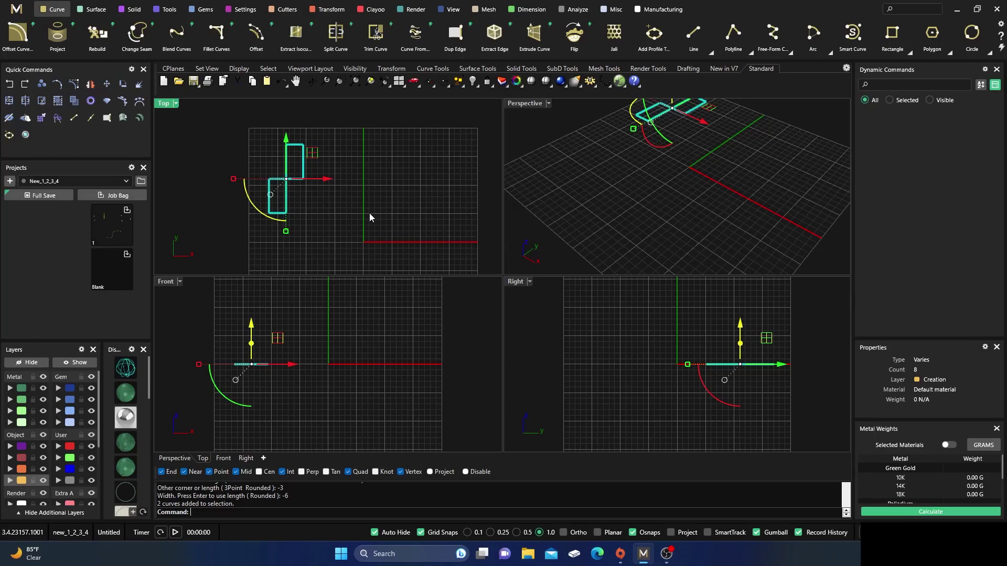
pyautogui.press('Delete')
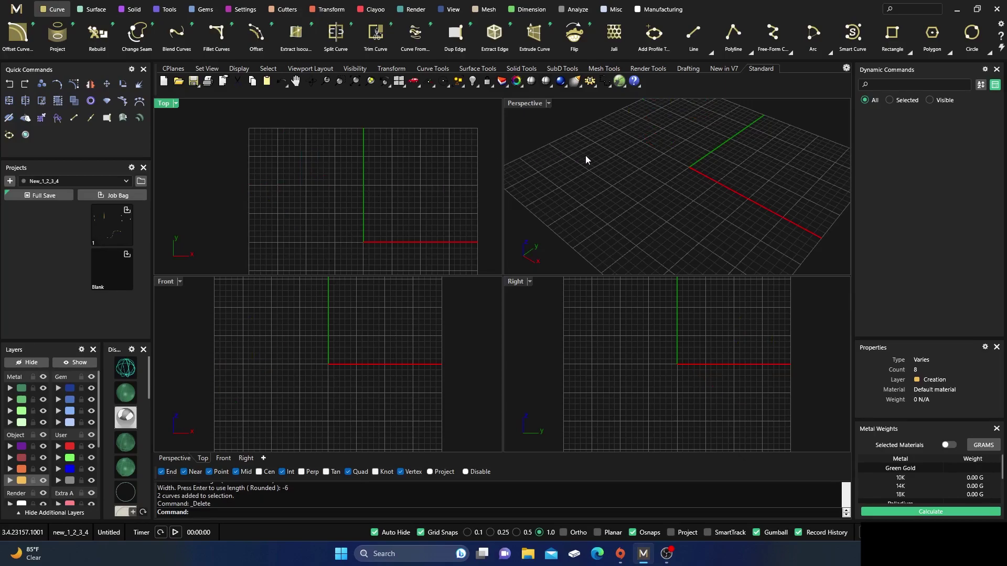
pyautogui.scroll(-5, 639, 170)
pyautogui.moveTo(648, 195); pyautogui.dragTo(669, 175, button='right')
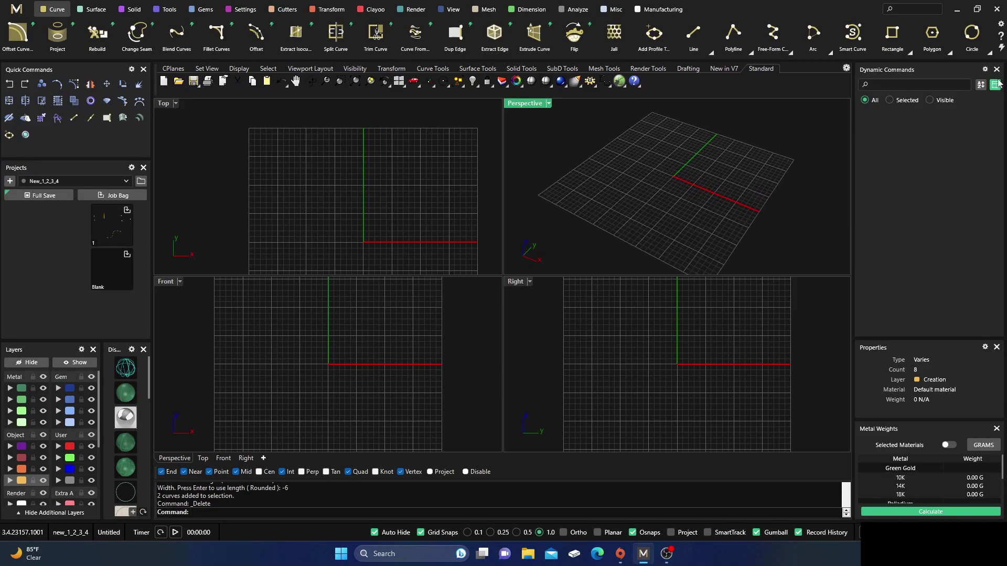
pyautogui.click(892, 35)
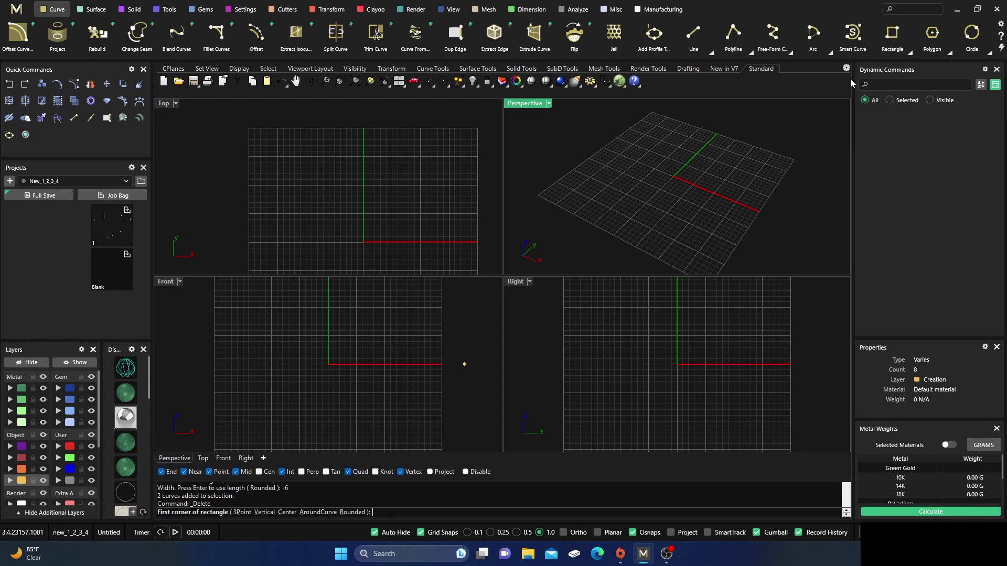
pyautogui.click(908, 52)
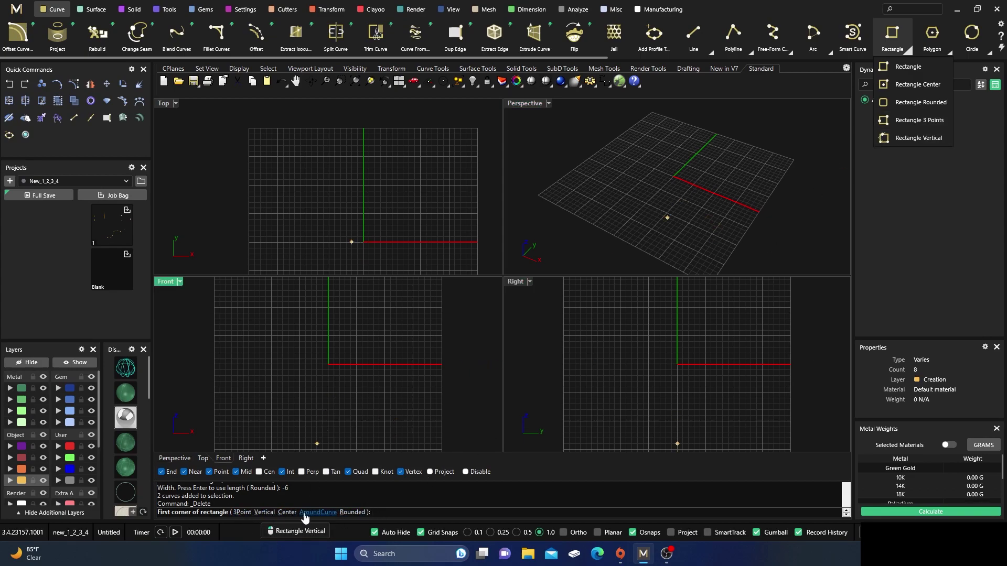
pyautogui.click(244, 512)
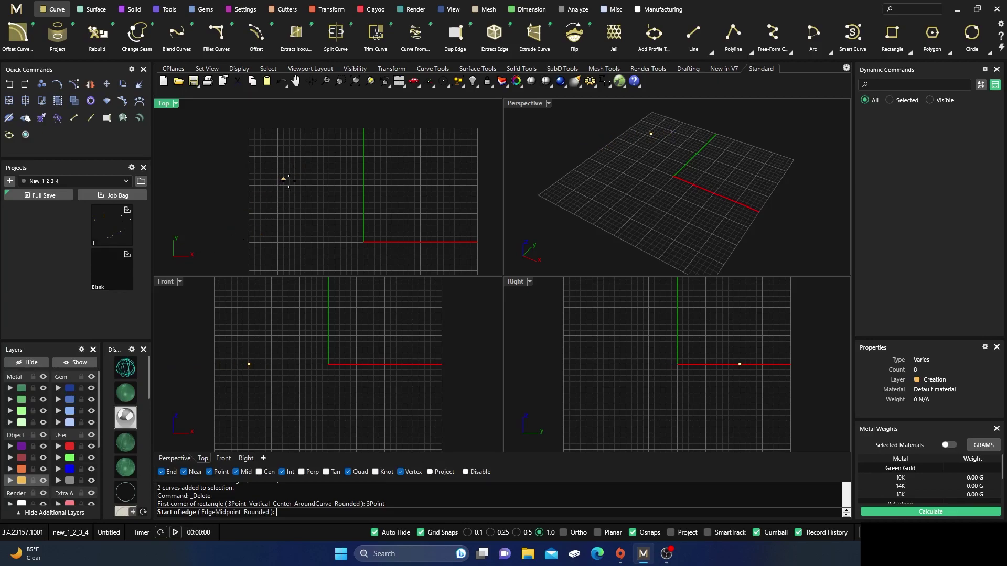
# Show all the hidden points and curves in the model
pyautogui.click(76, 362)
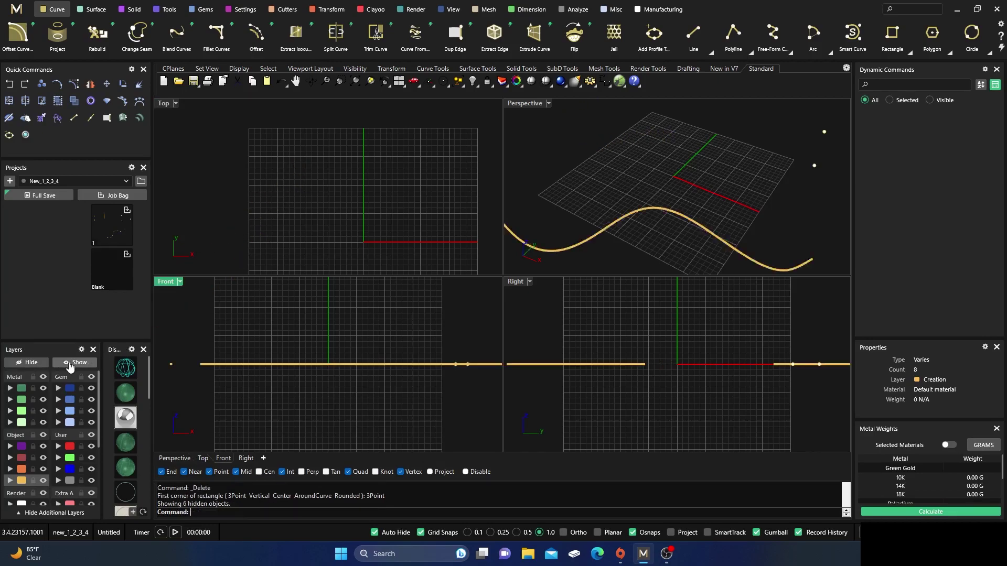
pyautogui.scroll(-6, 270, 202)
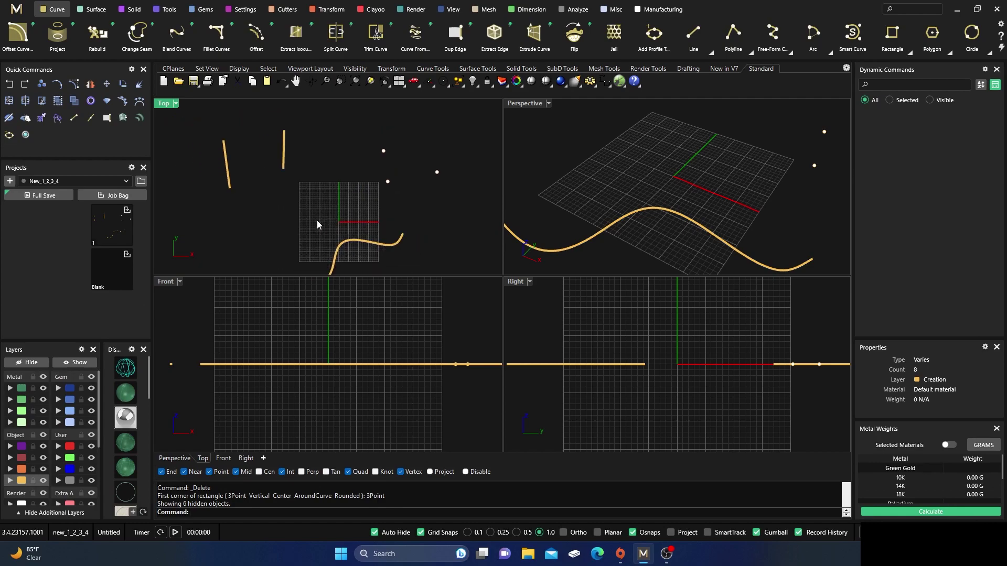
# Try a 3Point rectangle from the slanted line's lower end, with its width picked at the wavy curve's end, and delete it
pyautogui.click(893, 36)
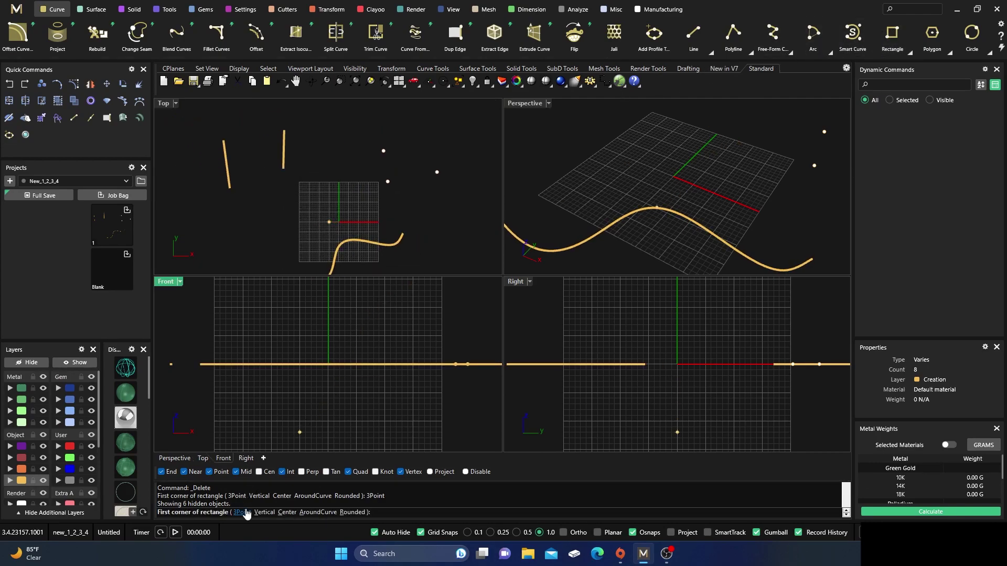
pyautogui.click(229, 187)
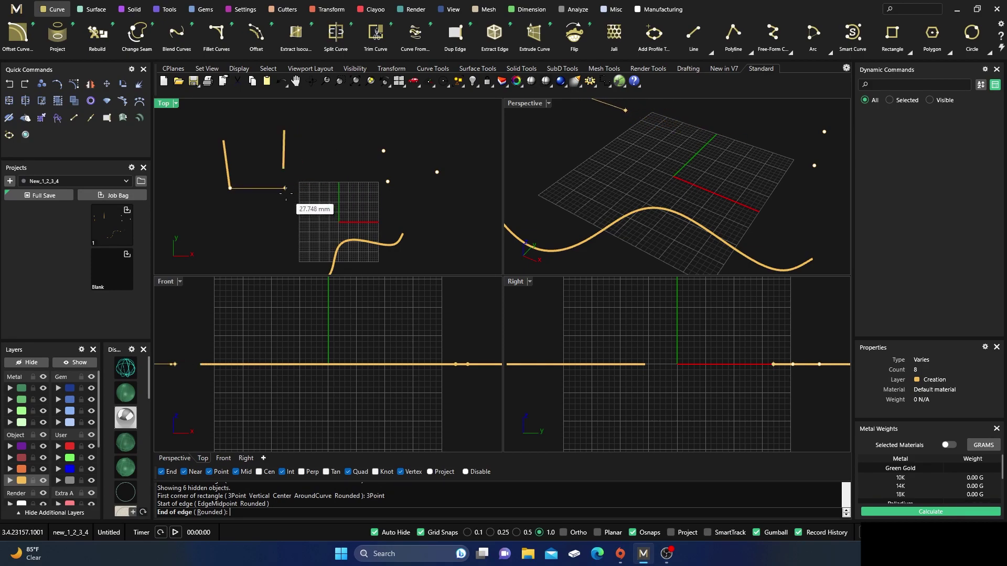
pyautogui.click(317, 188)
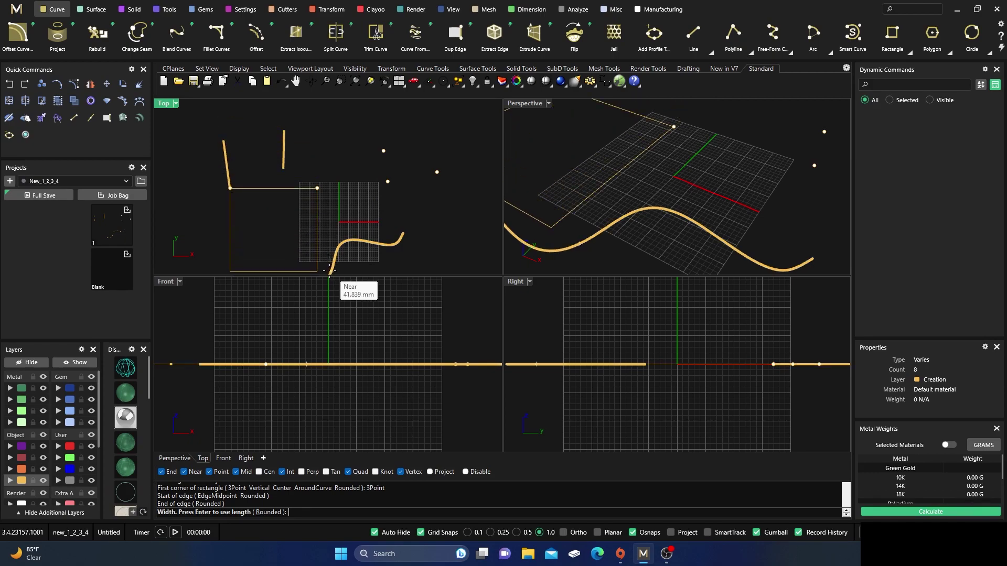
pyautogui.scroll(-2, 329, 226)
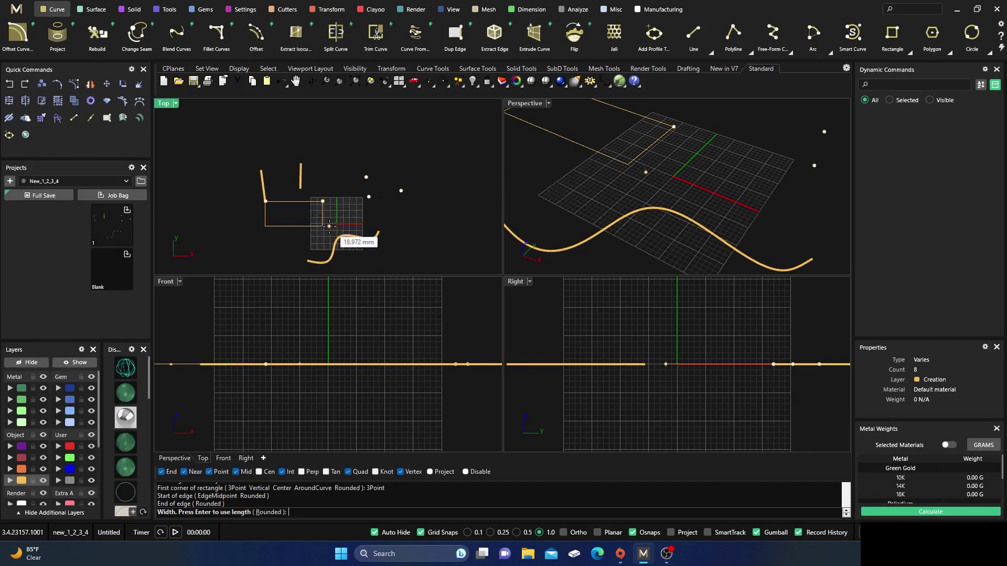
pyautogui.click(379, 231)
pyautogui.scroll(2, 318, 229)
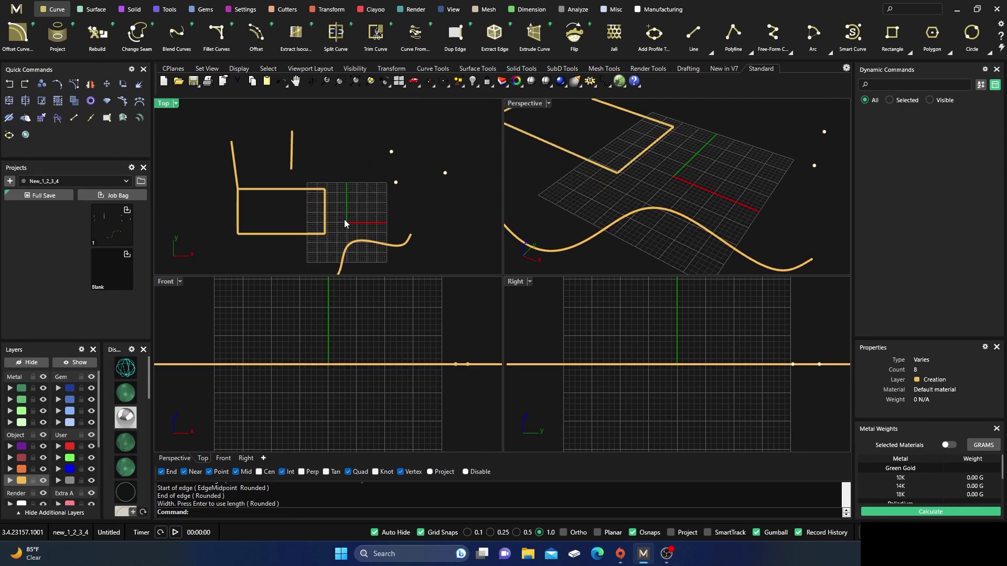
pyautogui.click(314, 219)
pyautogui.press('Delete')
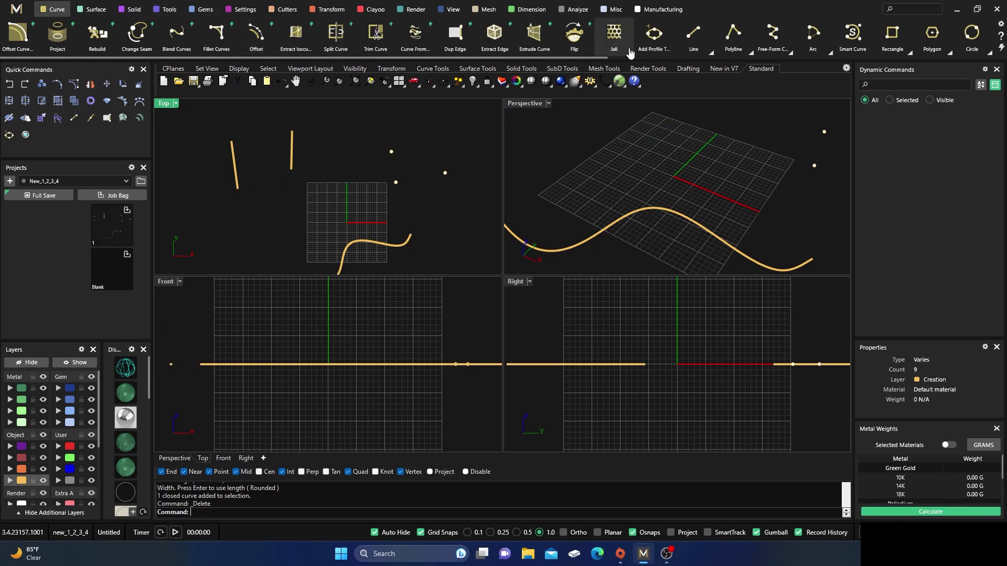
# Draw a slanted line crossing the horizontal axis in the Right view
pyautogui.click(693, 34)
pyautogui.click(655, 336)
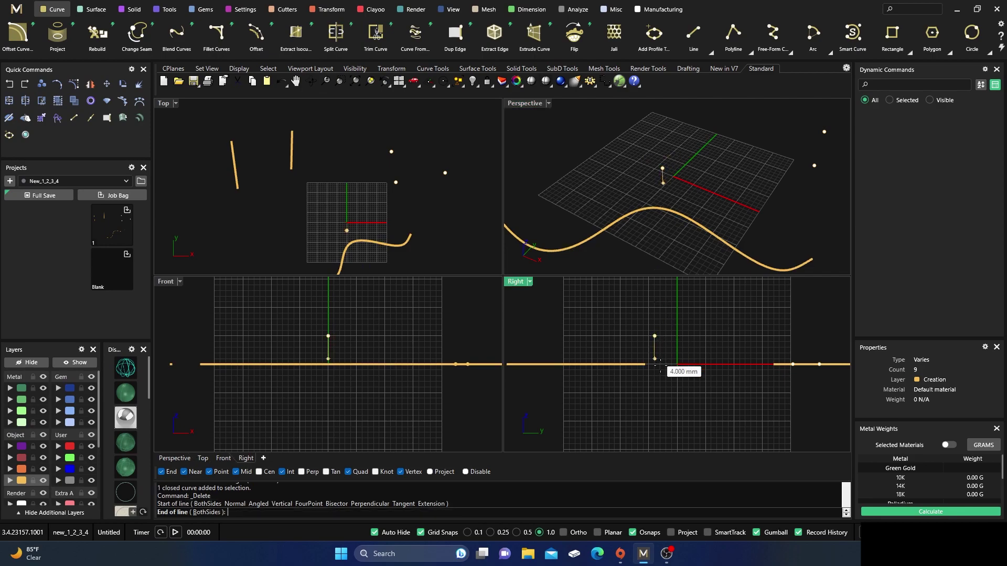
pyautogui.click(676, 397)
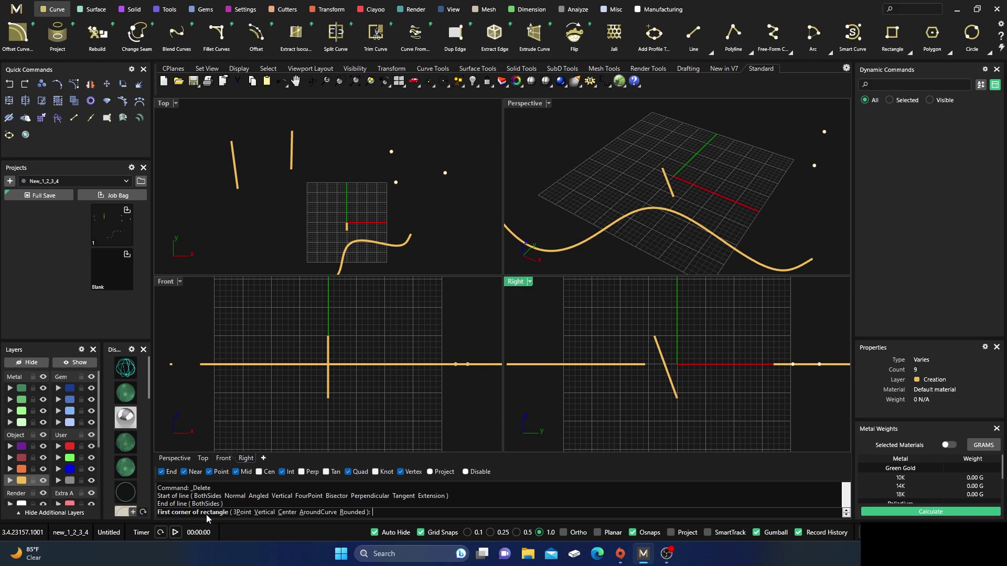
# Try a 3Point rectangle in the Right view using the slanted line's two ends as its first edge, and delete it
pyautogui.click(241, 512)
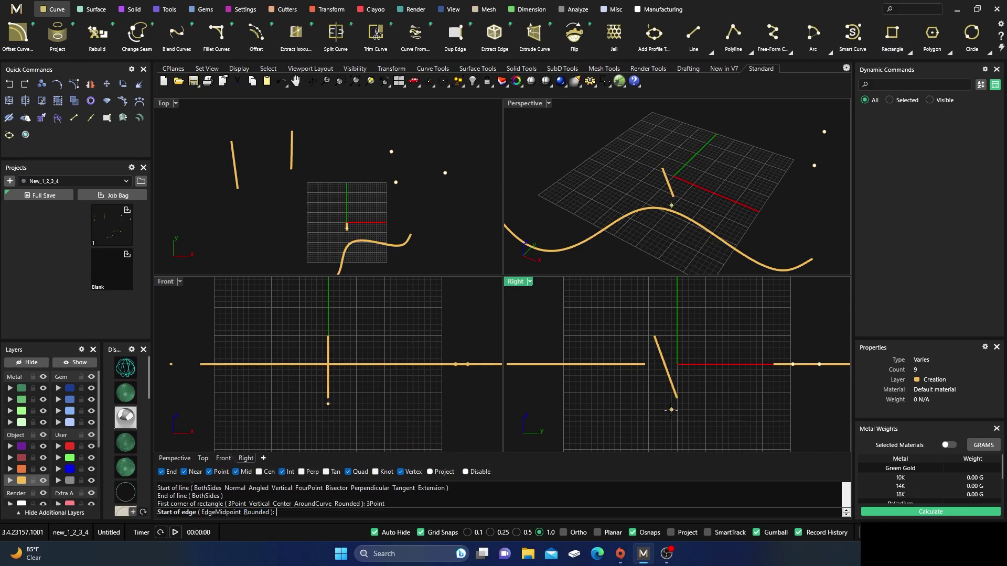
pyautogui.click(654, 336)
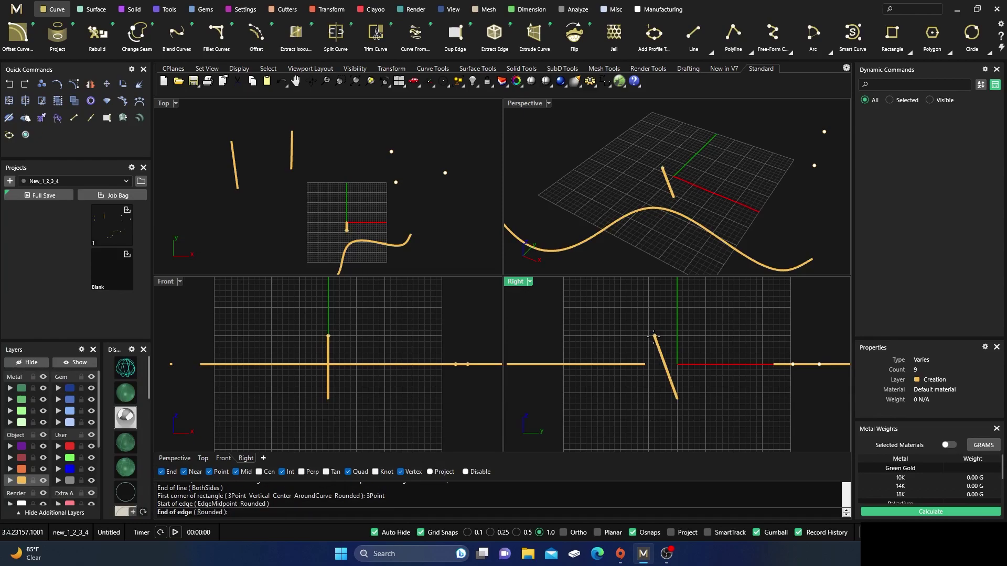
pyautogui.click(684, 404)
pyautogui.click(749, 325)
pyautogui.moveTo(670, 224); pyautogui.dragTo(663, 178, button='right')
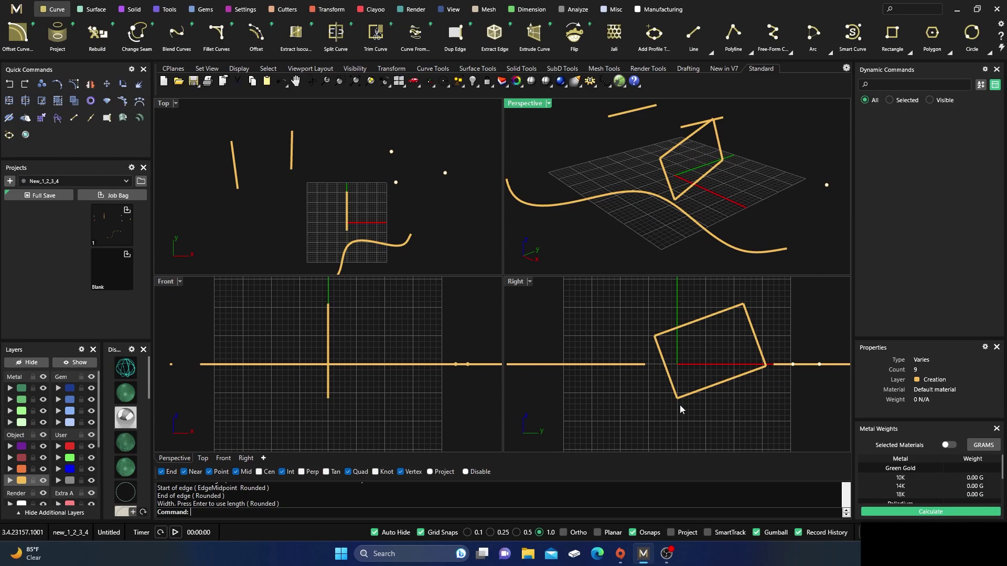
pyautogui.moveTo(707, 326); pyautogui.dragTo(689, 306)
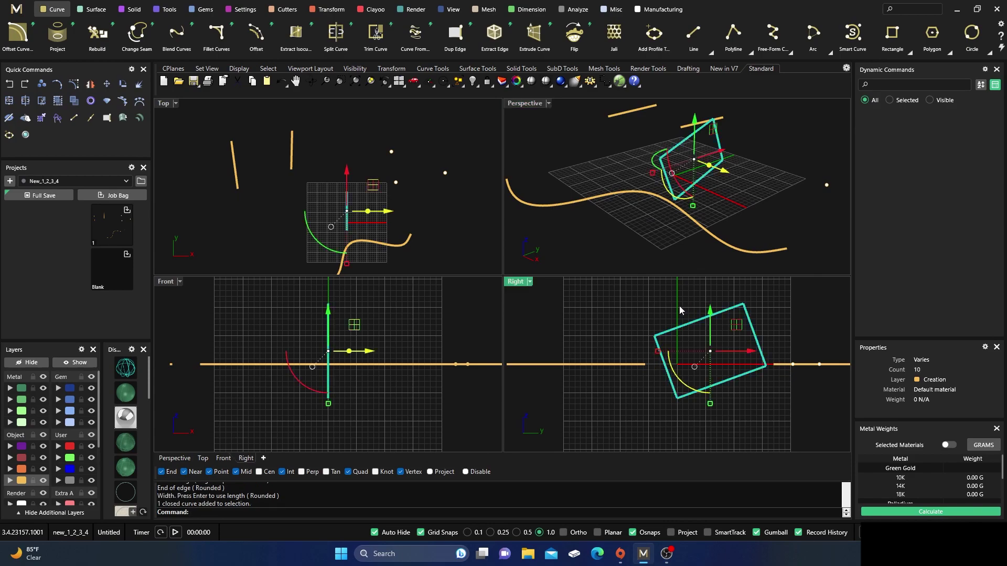
pyautogui.press('Delete')
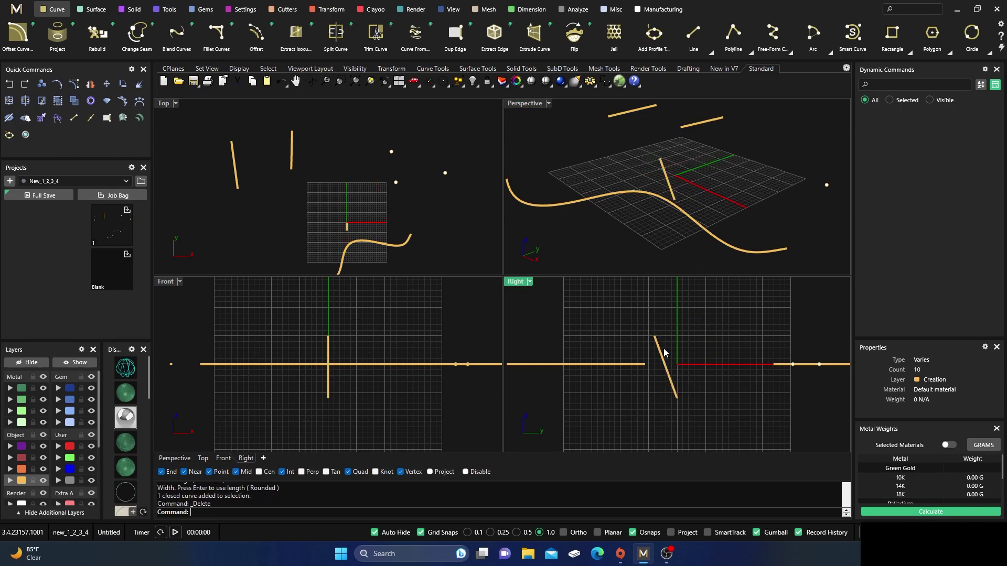
# Move the new slanted line along the positive X axis, away from the origin, and deselect it
pyautogui.click(664, 369)
pyautogui.moveTo(369, 369); pyautogui.dragTo(424, 375)
pyautogui.click(477, 298)
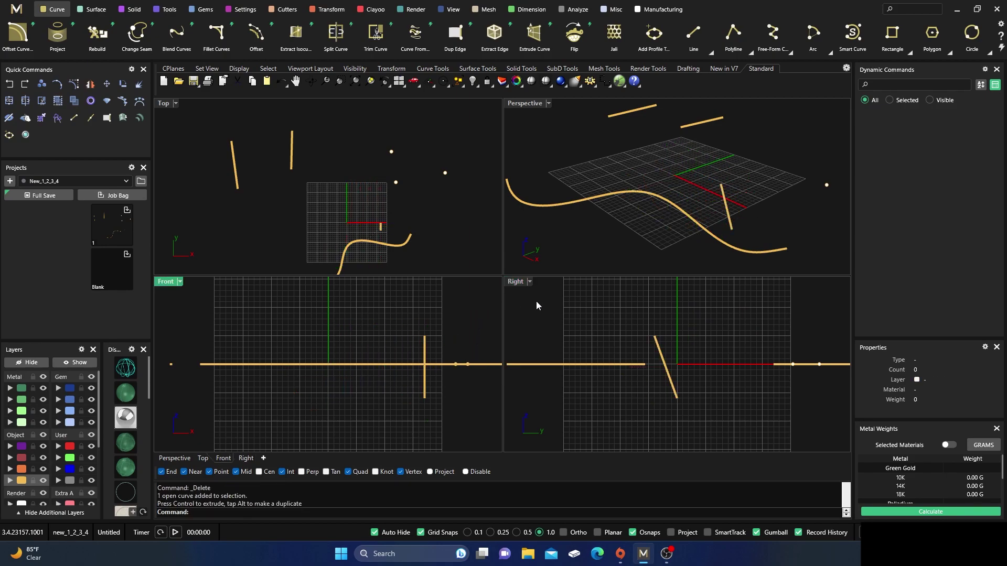
# Enable Project snapping and draw a 3Point rectangle in the Right view, using the slanted line's two ends as its first edge
pyautogui.click(892, 33)
pyautogui.click(243, 512)
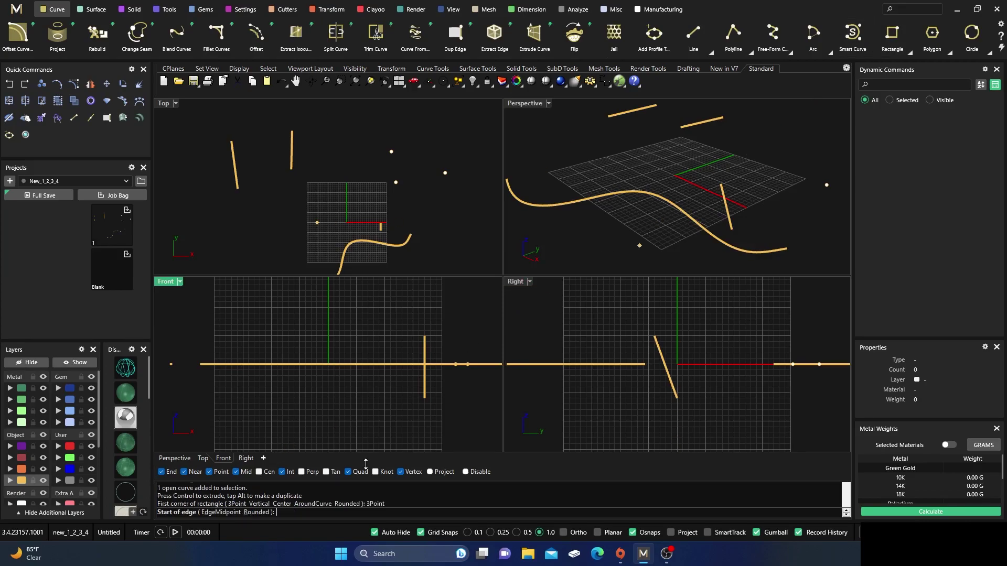
pyautogui.click(671, 532)
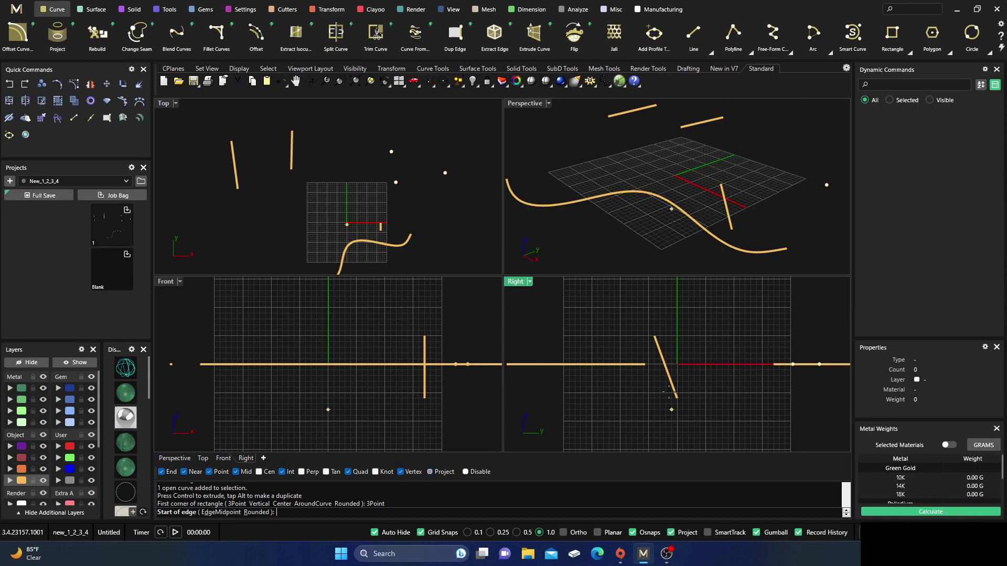
pyautogui.click(666, 360)
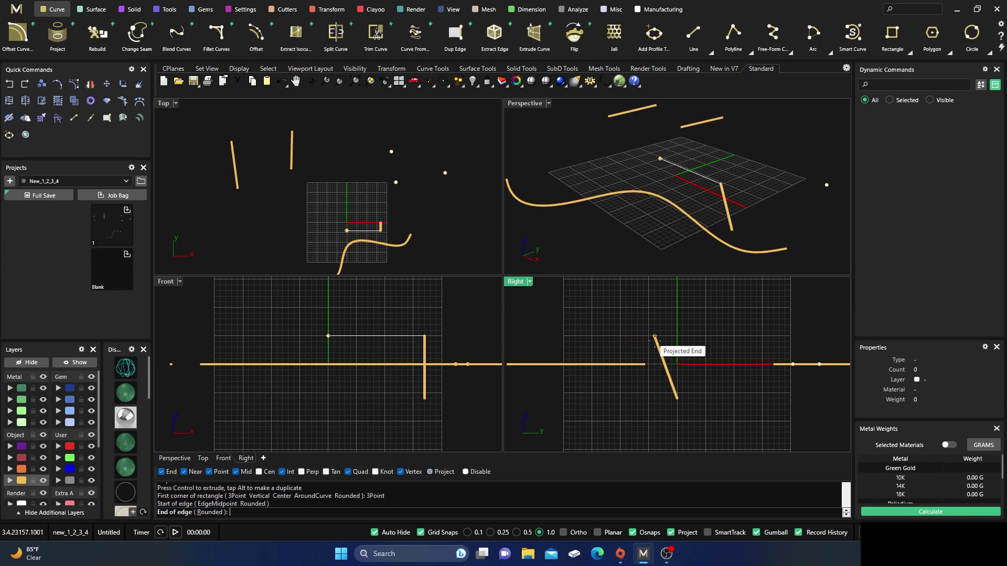
pyautogui.click(677, 398)
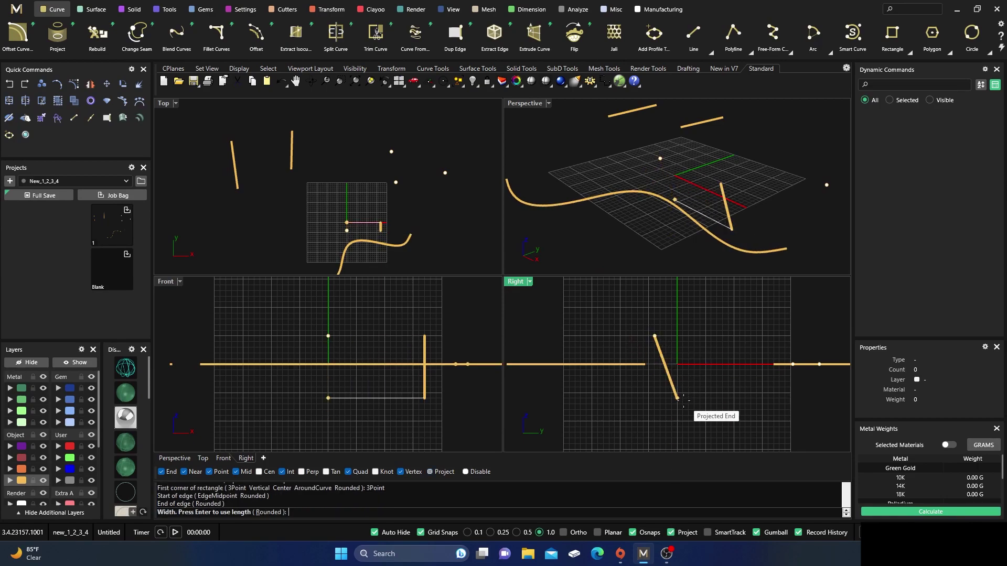
pyautogui.click(745, 355)
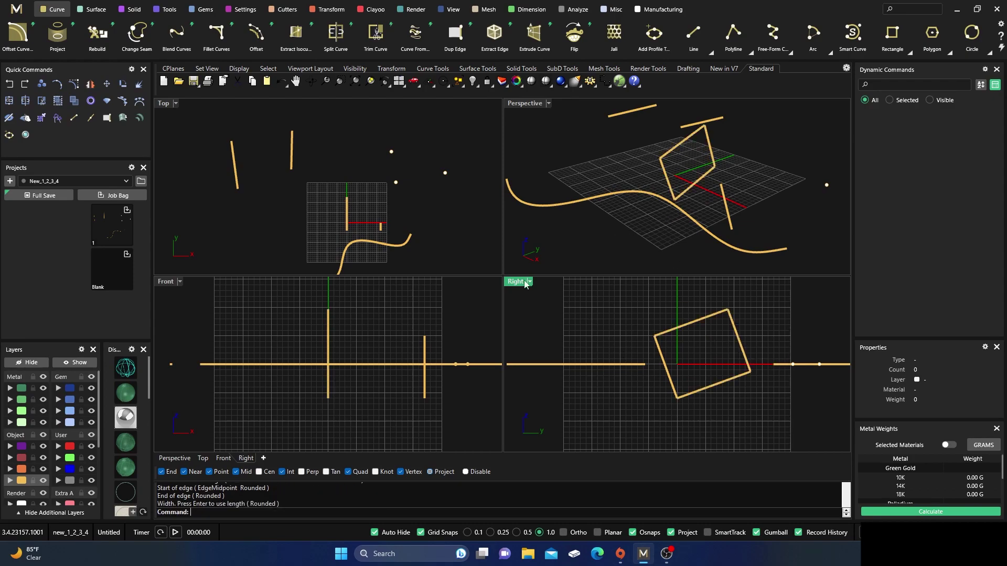
# Compare the slanted line with the projected rectangle, and delete the rectangle
pyautogui.click(728, 215)
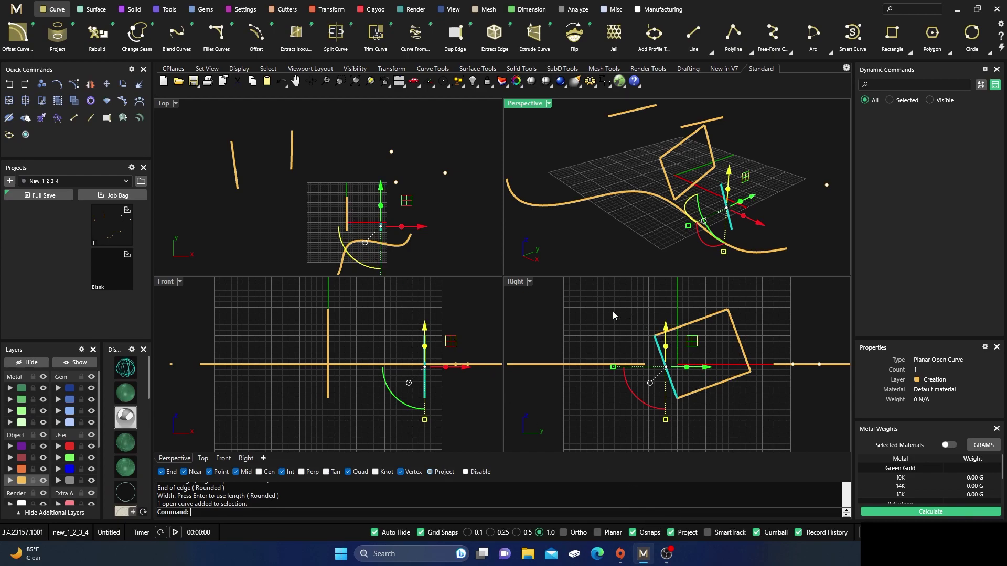
pyautogui.click(673, 336)
pyautogui.moveTo(666, 309); pyautogui.dragTo(624, 317)
pyautogui.press('Delete')
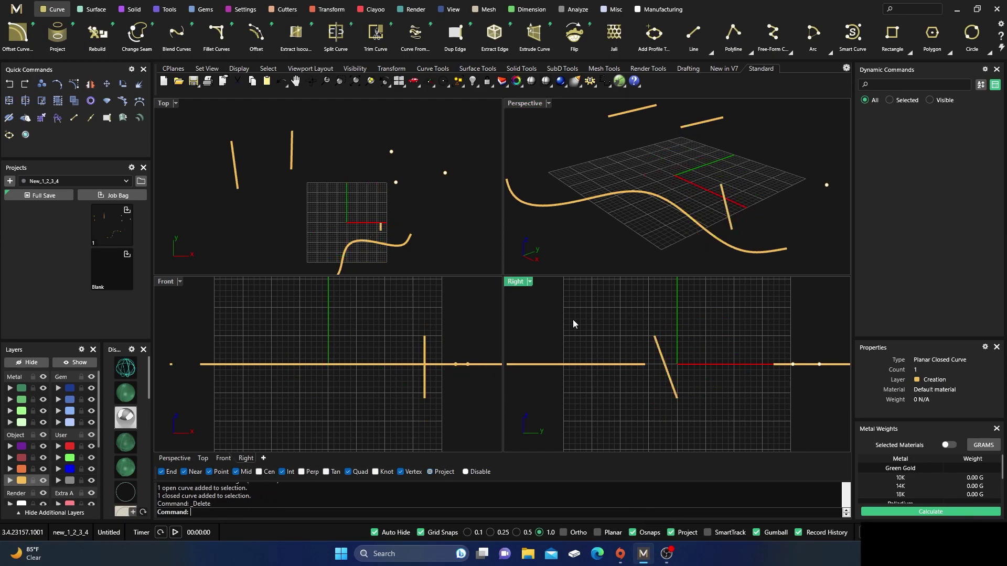
# Raise the wavy curve about 10 mm in the Front view and deselect it
pyautogui.click(324, 366)
pyautogui.moveTo(352, 346); pyautogui.dragTo(353, 365, button='right')
pyautogui.moveTo(358, 347); pyautogui.dragTo(358, 290)
pyautogui.click(354, 165)
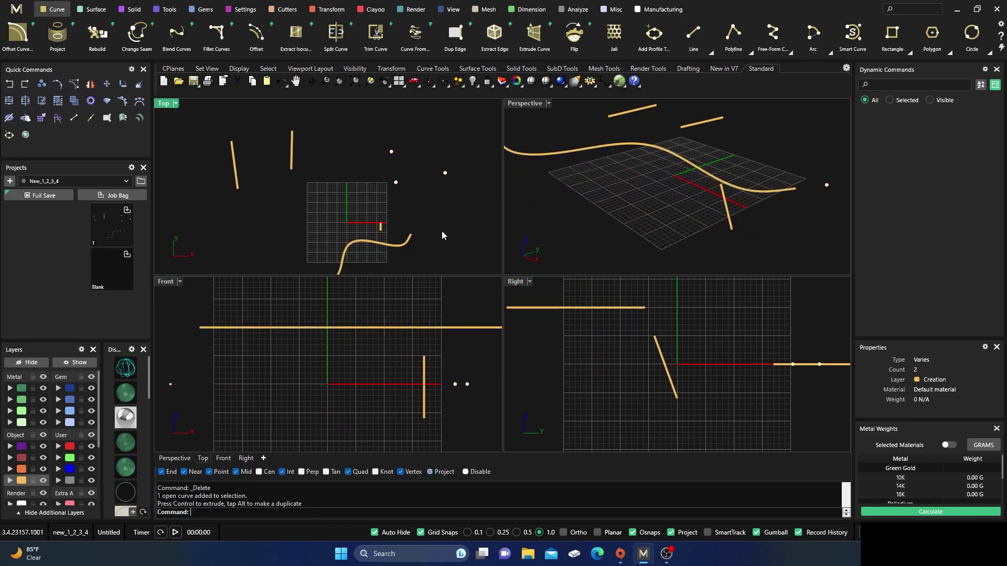
# Try a projected 3Point rectangle in the Top view from the raised wavy curve's lower end to a point near its other end, and delete it
pyautogui.scroll(-3, 354, 165)
pyautogui.scroll(4, 344, 225)
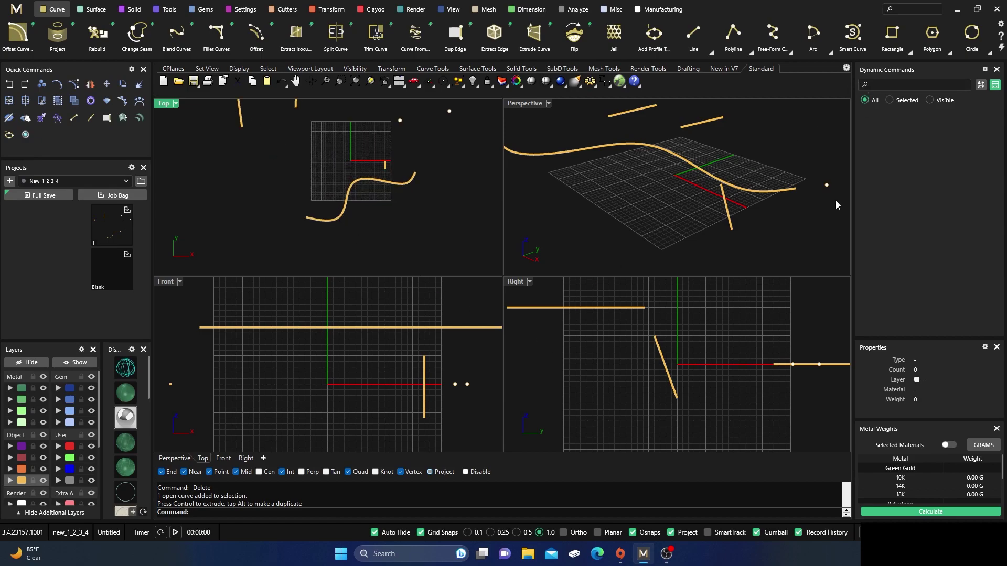
pyautogui.click(892, 33)
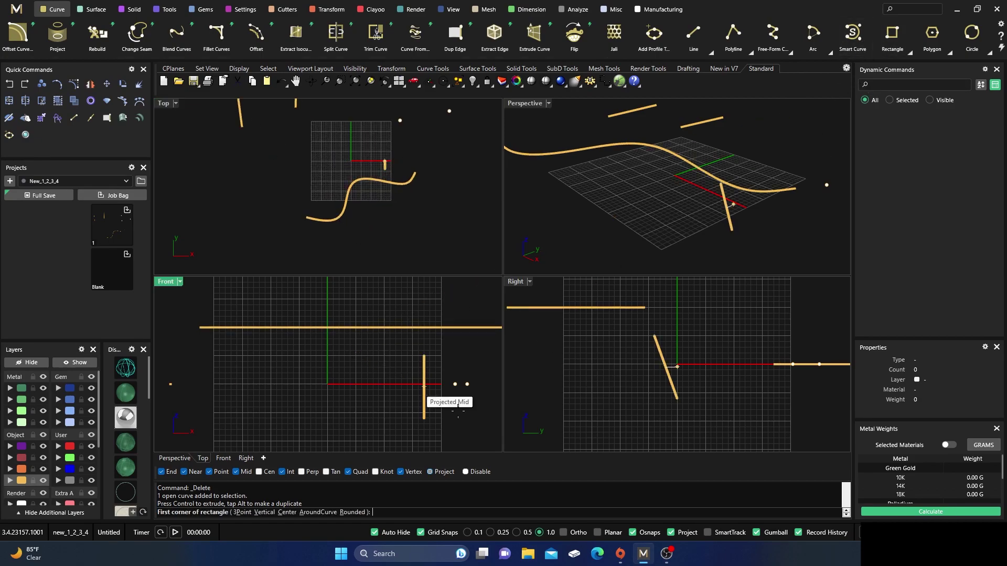
pyautogui.click(242, 512)
pyautogui.click(306, 216)
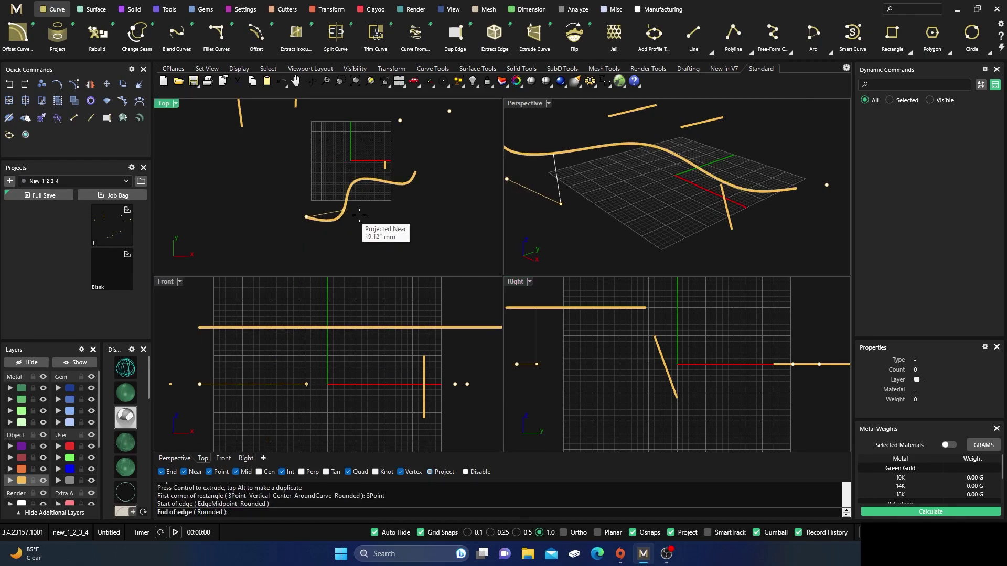
pyautogui.click(401, 184)
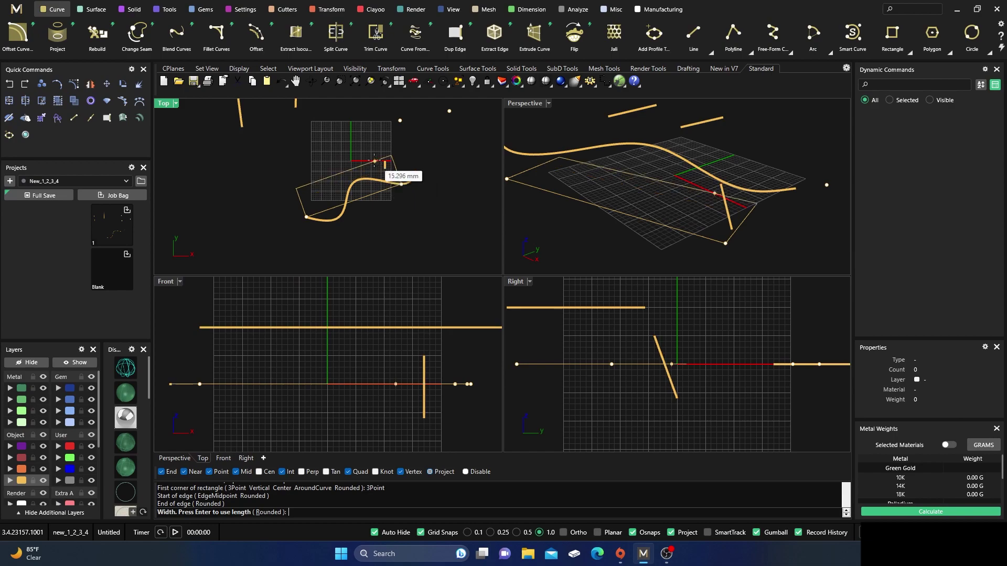
pyautogui.click(359, 132)
pyautogui.moveTo(558, 170); pyautogui.dragTo(587, 148, button='right')
pyautogui.click(578, 133)
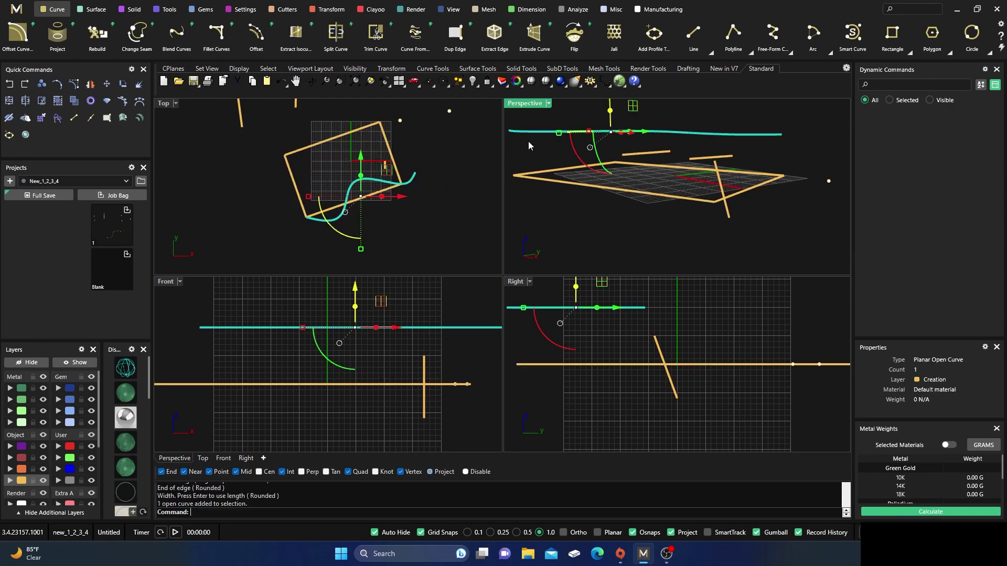
pyautogui.click(575, 184)
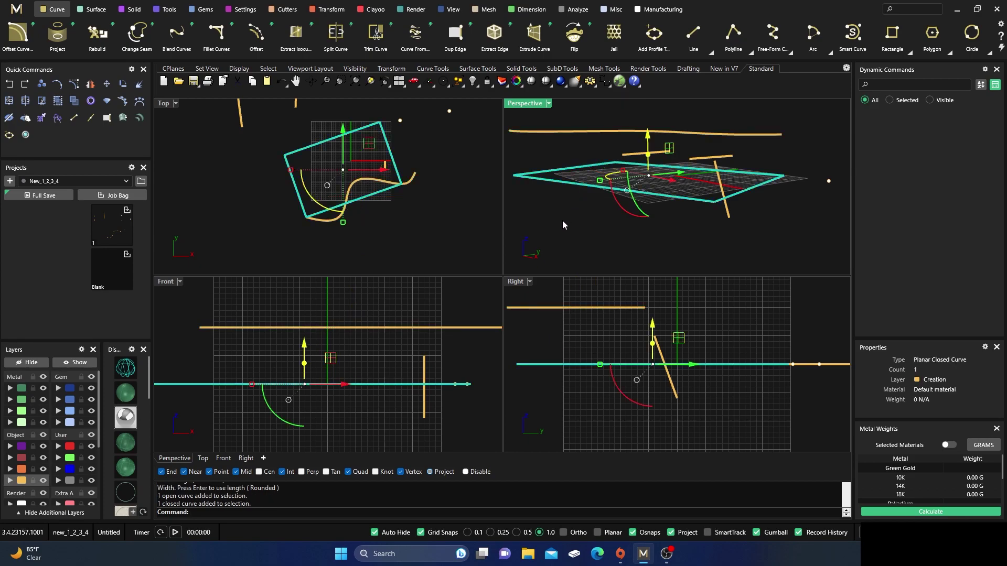
pyautogui.press('Delete')
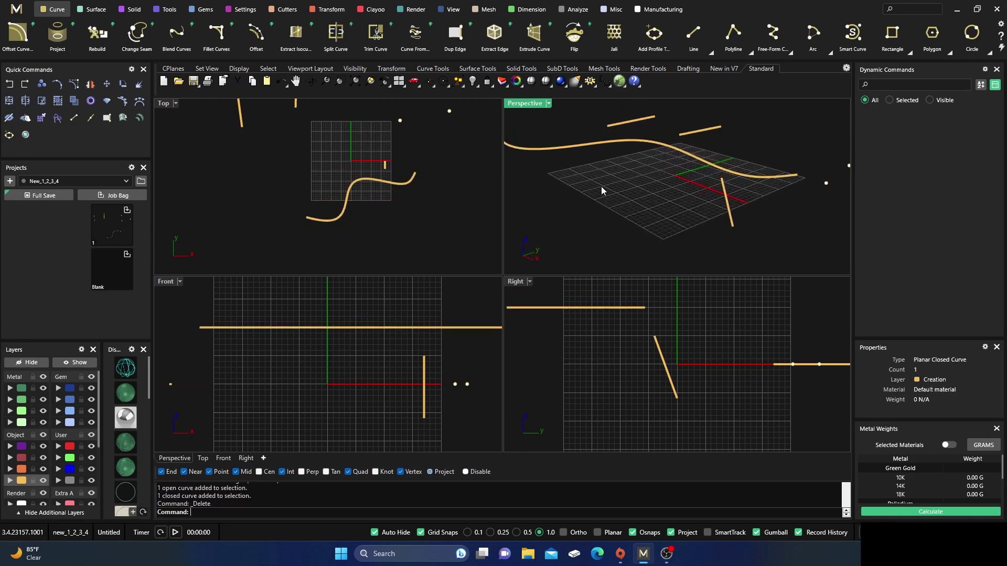
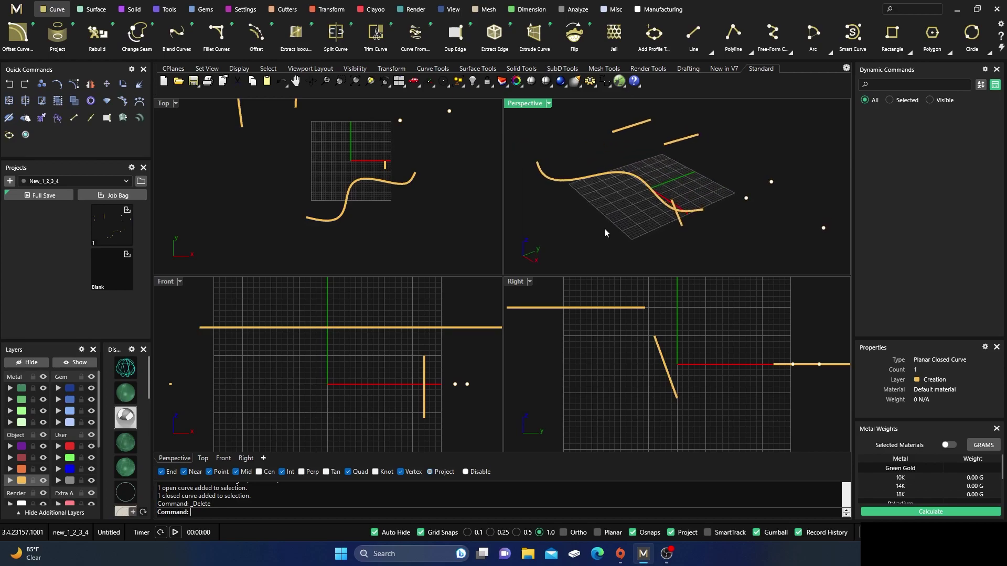
# Try a Vertical rectangle in the Top view with a horizontal edge beside the grid, its height equal to its width and extending upward, and delete it
pyautogui.click(893, 43)
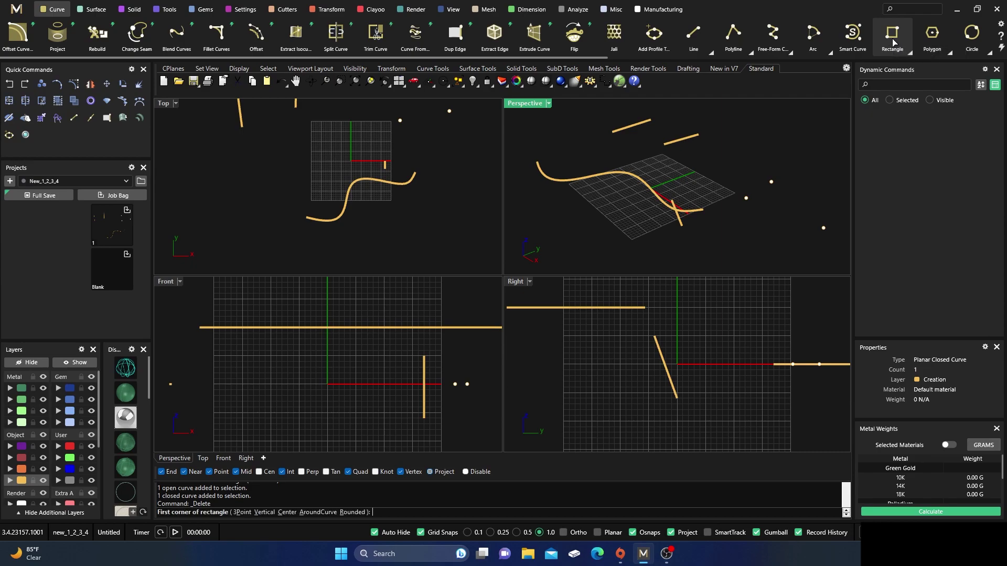
pyautogui.click(266, 514)
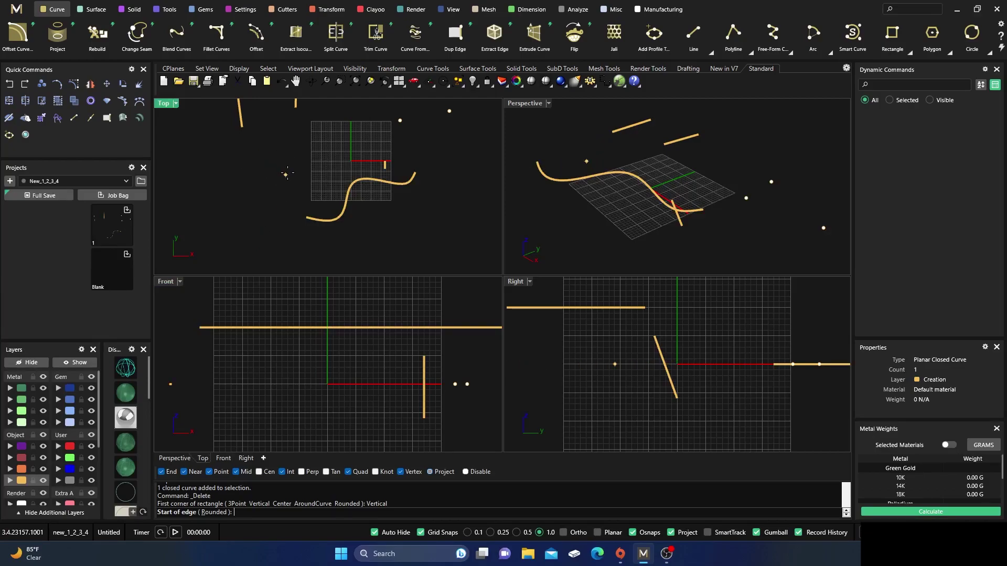
pyautogui.click(256, 169)
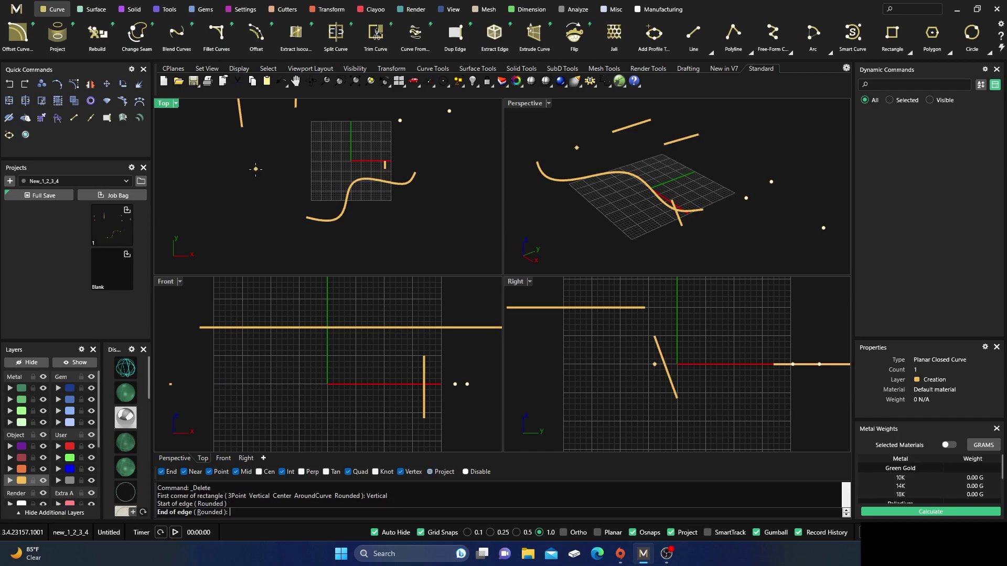
pyautogui.click(303, 169)
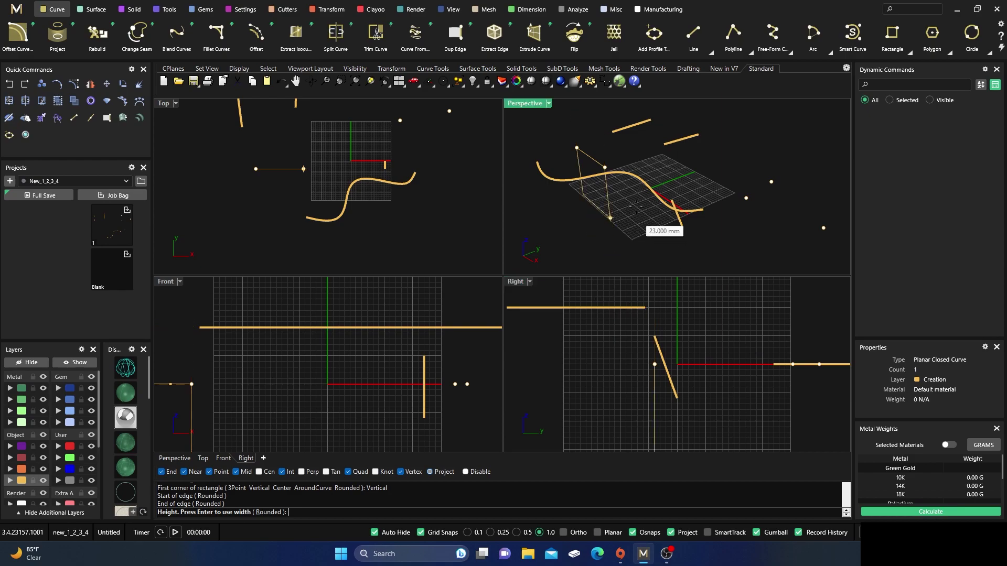
pyautogui.press('Return')
pyautogui.click(623, 139)
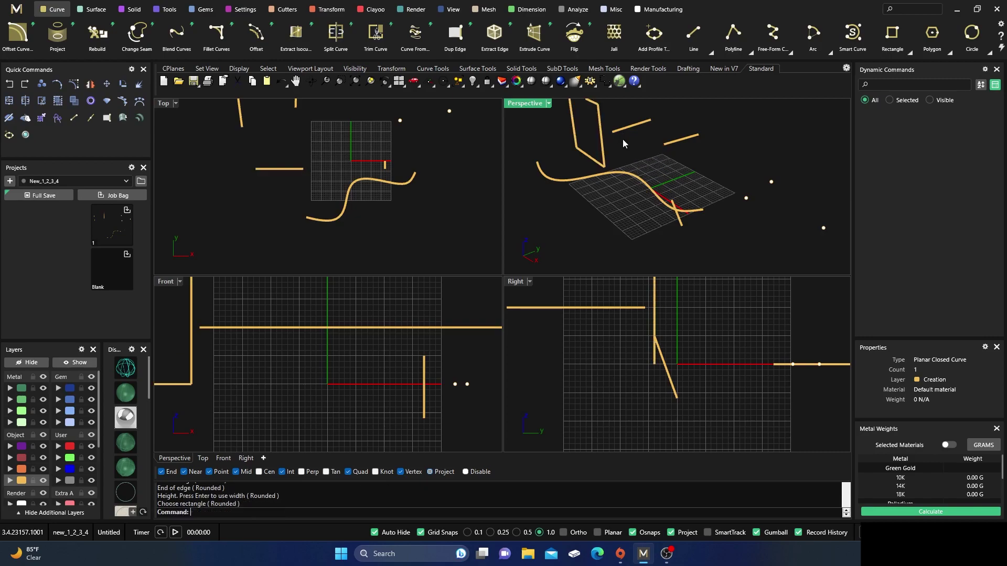
pyautogui.click(586, 157)
pyautogui.press('Delete')
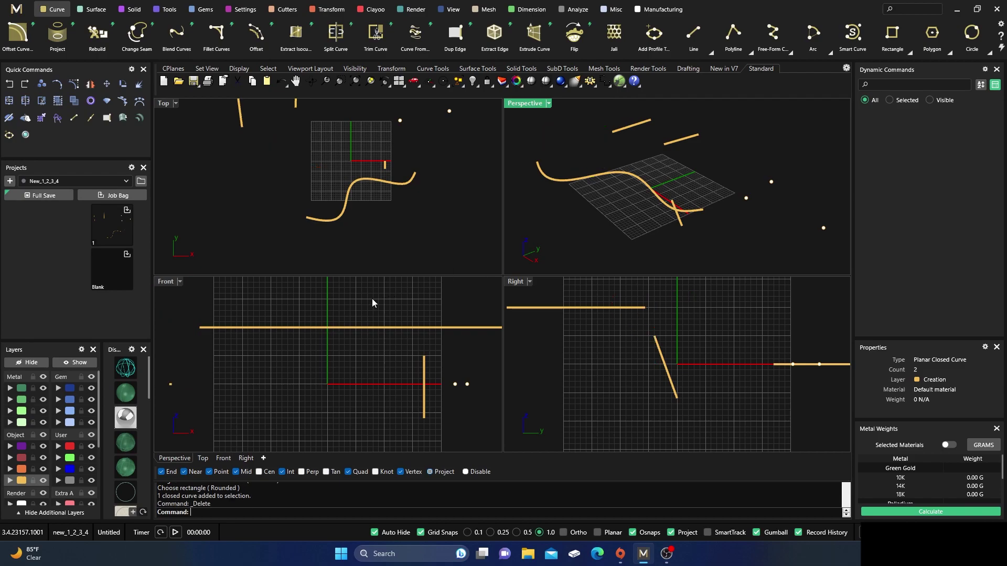
# Try a Vertical rectangle in the Front view from a horizontal edge below the X axis, with its height equal to its width, and delete it
pyautogui.rightClick(290, 384)
pyautogui.click(268, 512)
pyautogui.click(248, 401)
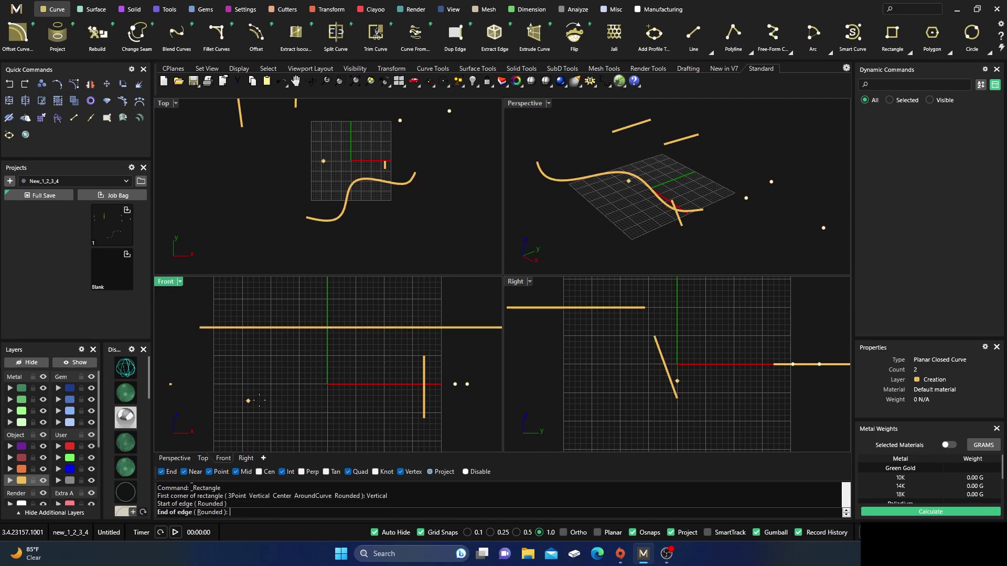
pyautogui.click(317, 401)
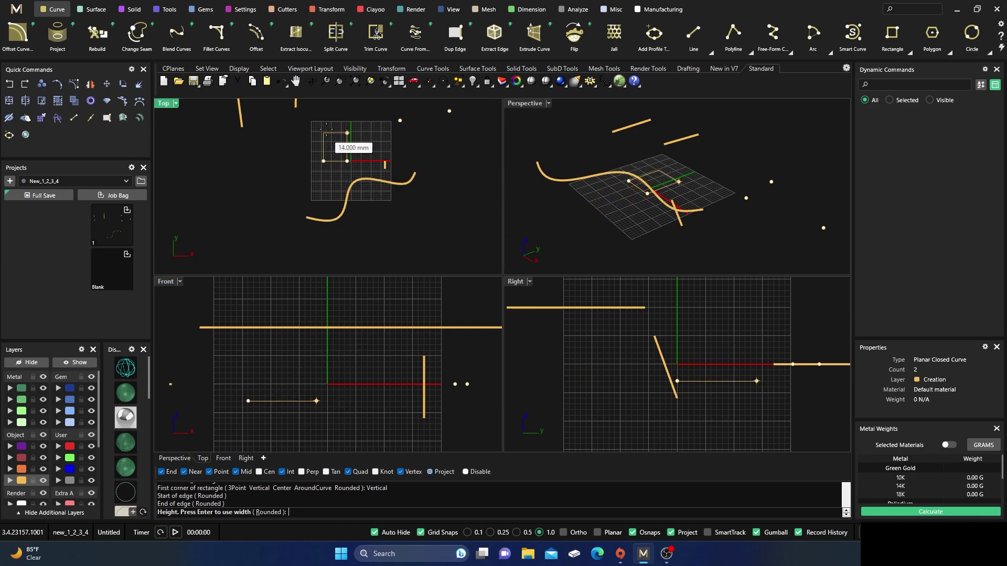
pyautogui.press('Return')
pyautogui.click(316, 175)
pyautogui.press('Return')
pyautogui.press('Escape')
pyautogui.click(323, 175)
pyautogui.press('Delete')
pyautogui.press('Return')
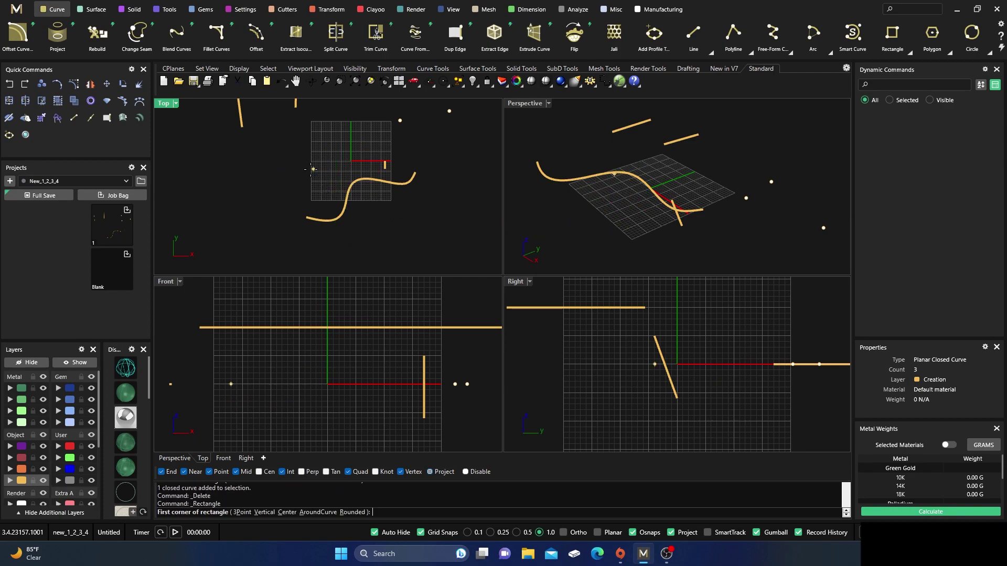
pyautogui.click(285, 157)
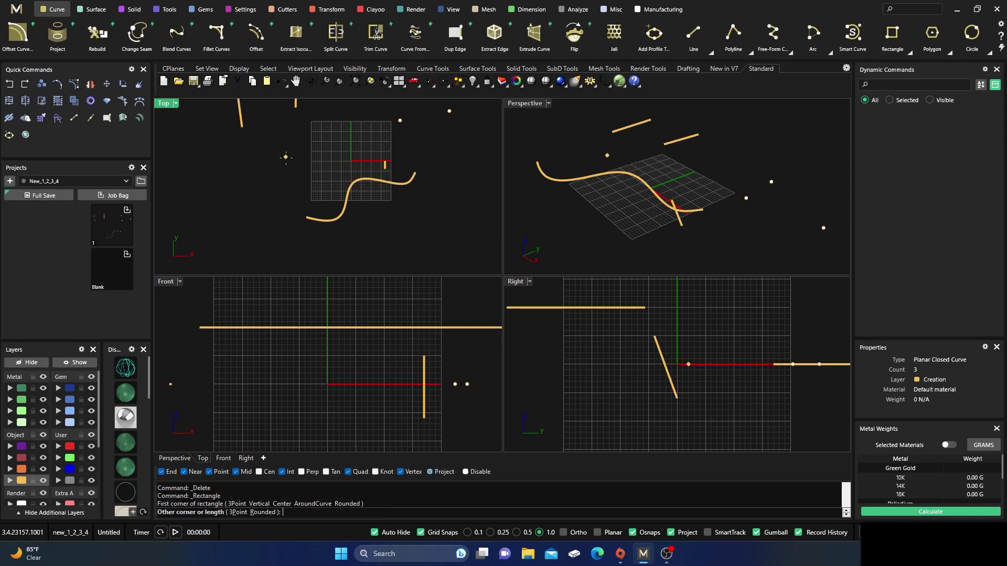
pyautogui.press('Escape')
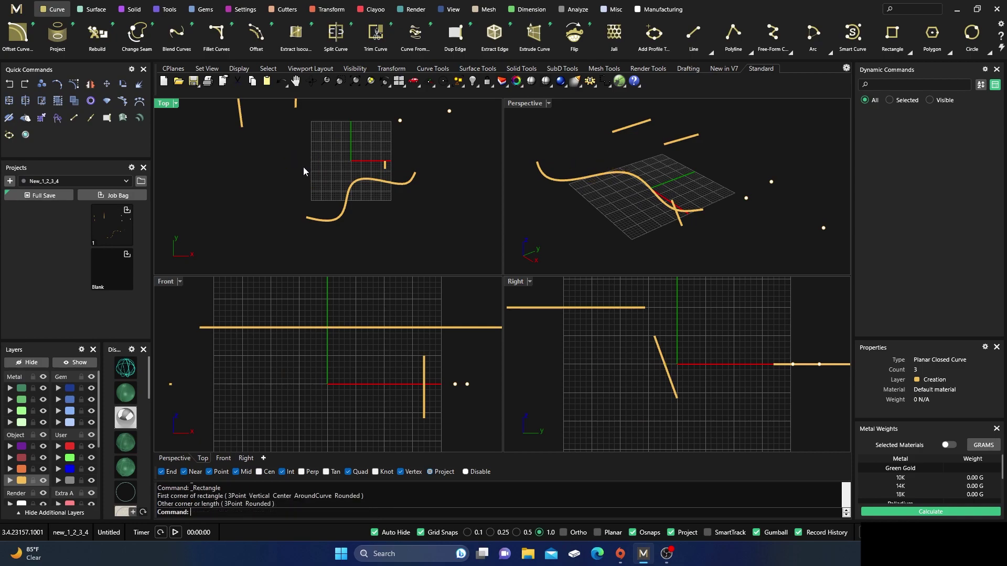
# Try another Vertical rectangle in the Top view, with a horizontal edge running from outside into the grid and its height equal to its width
pyautogui.press('Return')
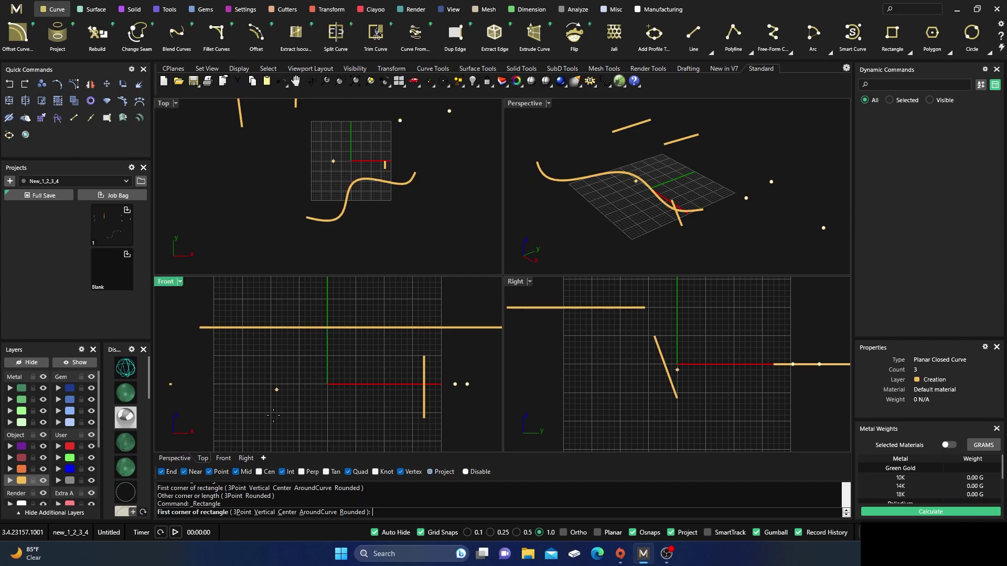
pyautogui.click(261, 513)
pyautogui.click(266, 177)
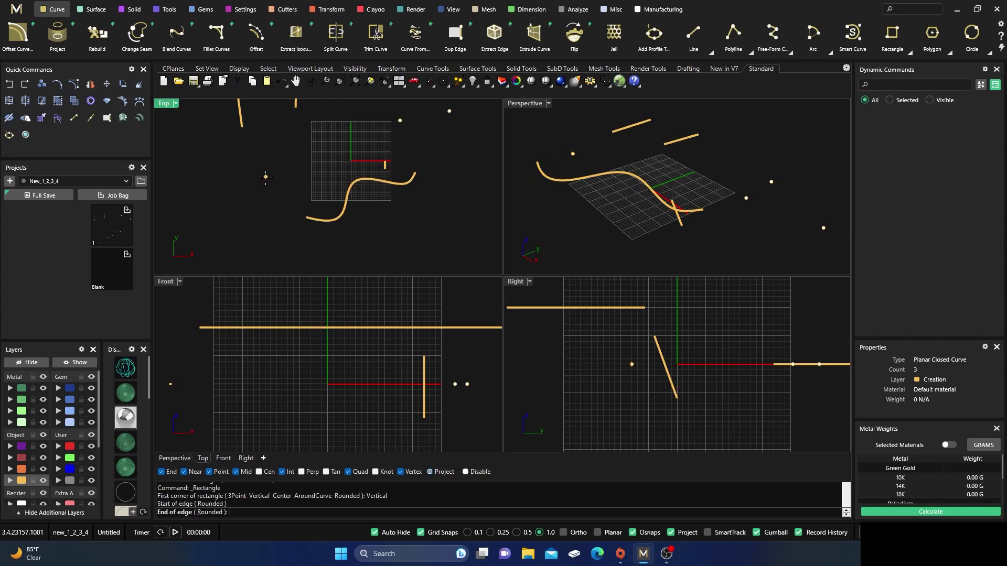
pyautogui.click(337, 177)
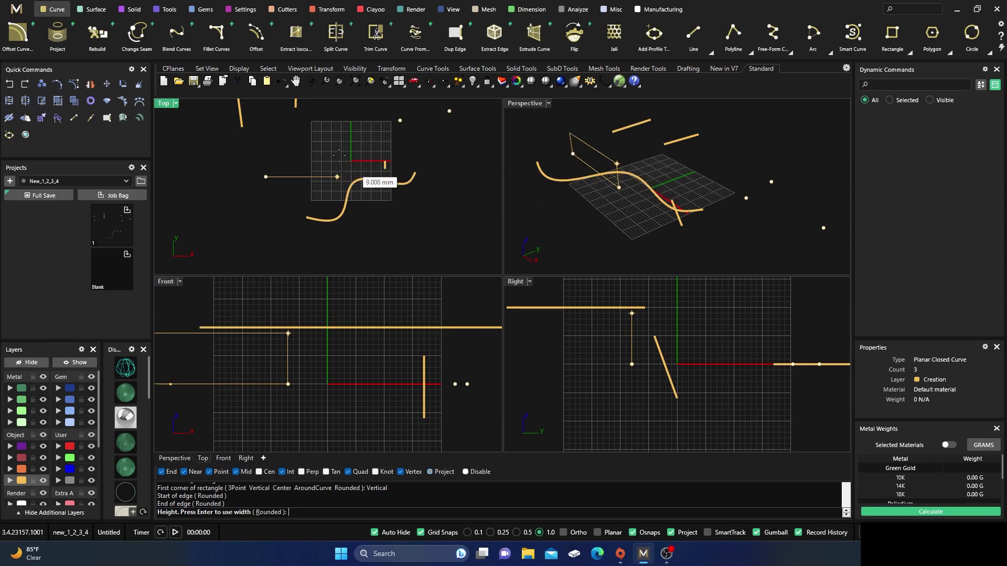
pyautogui.moveTo(592, 179); pyautogui.dragTo(600, 137, button='right')
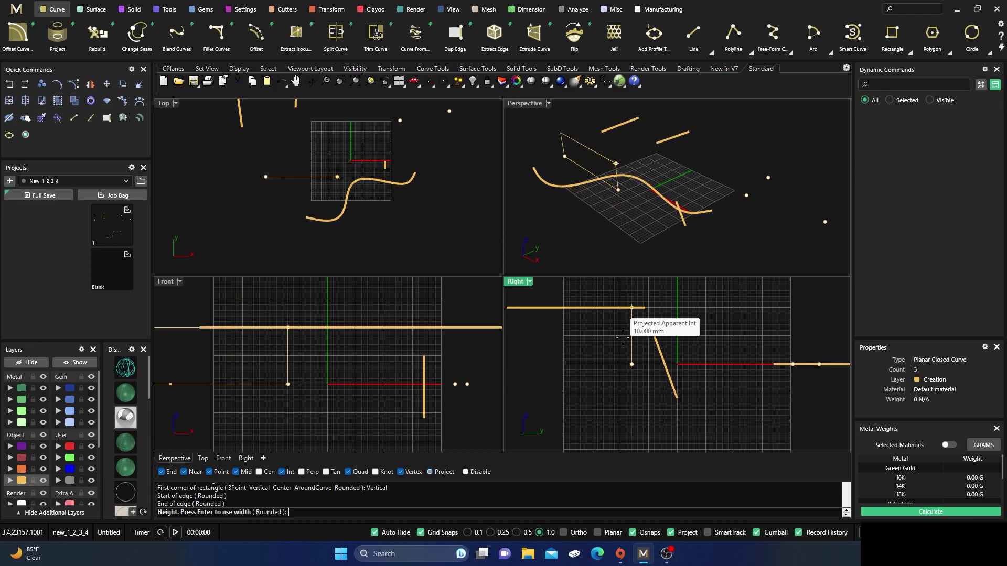
pyautogui.press('Return')
pyautogui.press('Escape')
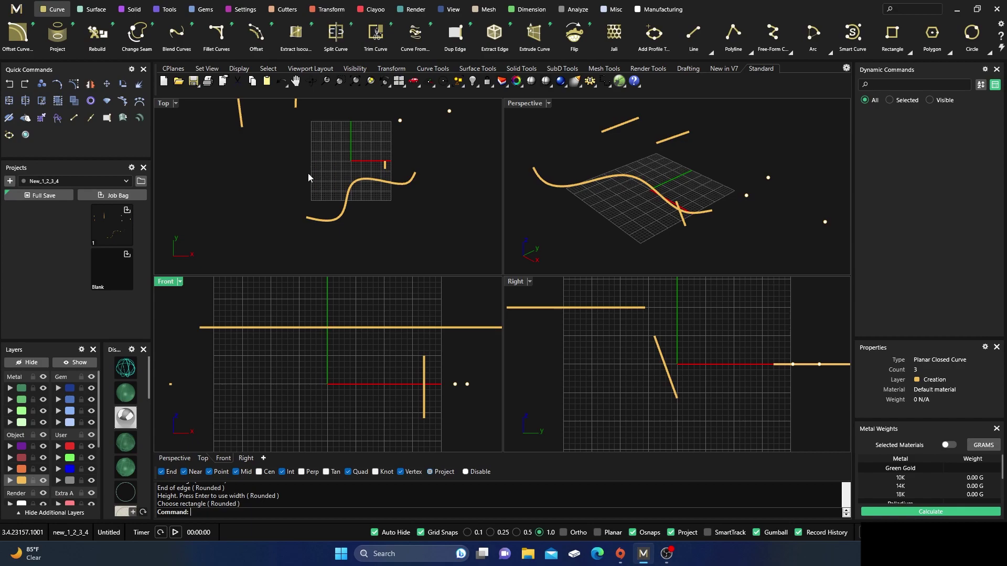
# Try a Center rectangle in the Top view centered on the origin (0,0,0) with its corner inside the grid, and delete it
pyautogui.moveTo(599, 220); pyautogui.dragTo(631, 219, button='right')
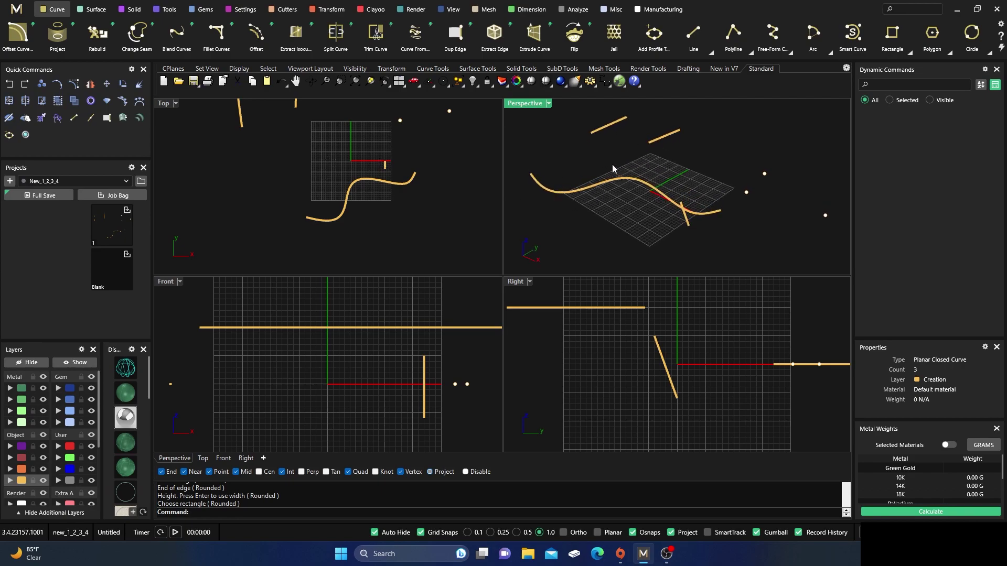
pyautogui.moveTo(612, 165); pyautogui.dragTo(643, 130, button='right')
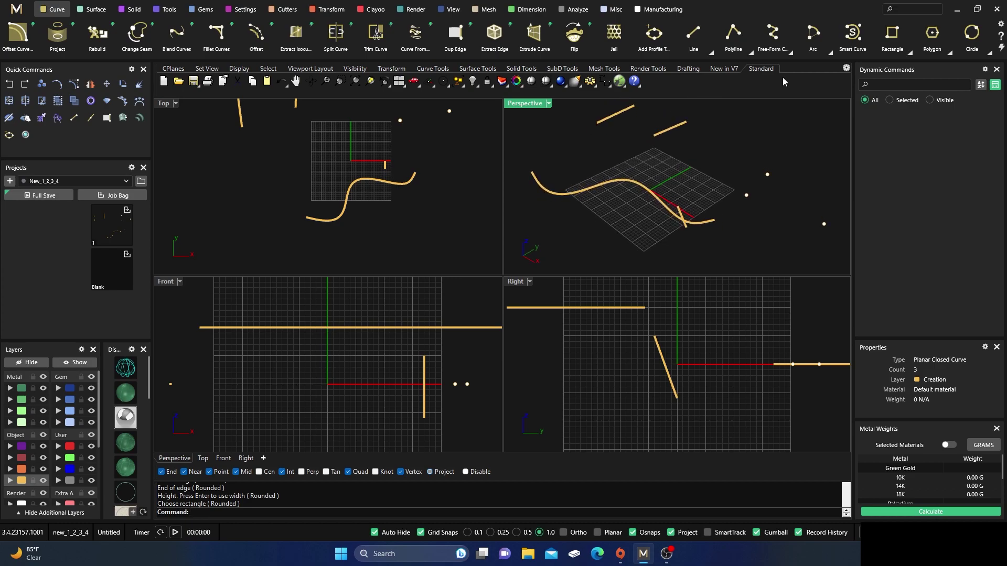
pyautogui.click(893, 38)
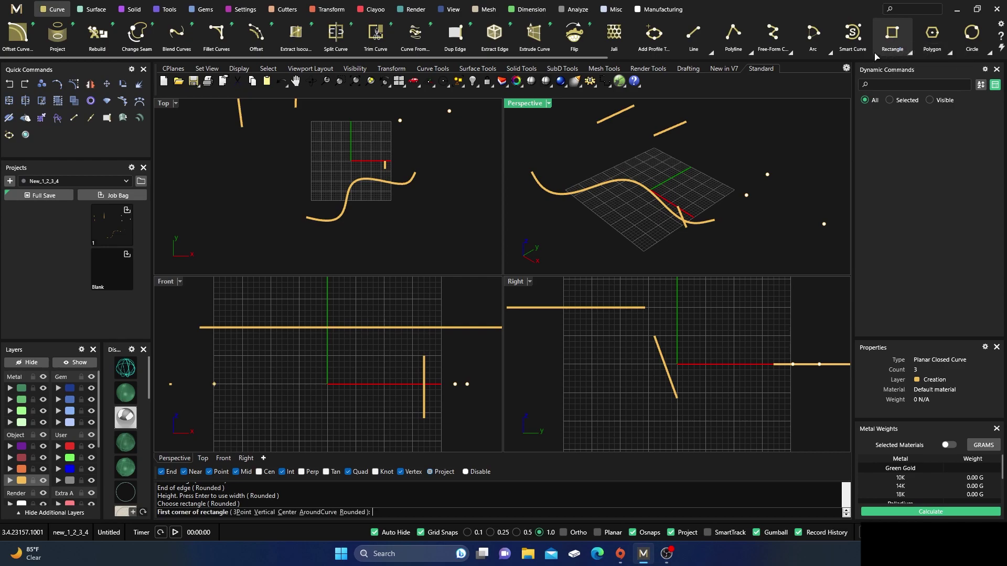
pyautogui.click(287, 512)
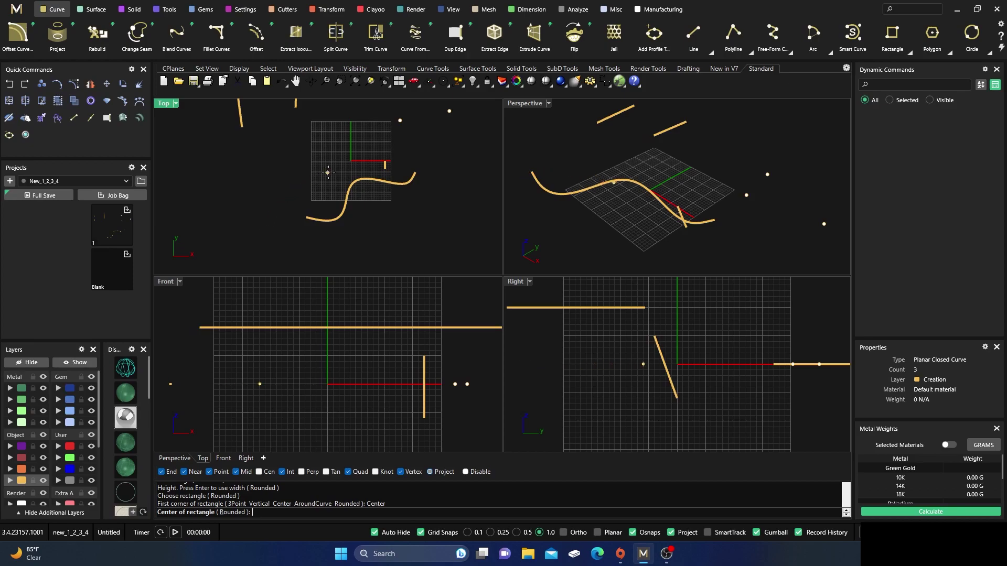
pyautogui.scroll(2, 366, 154)
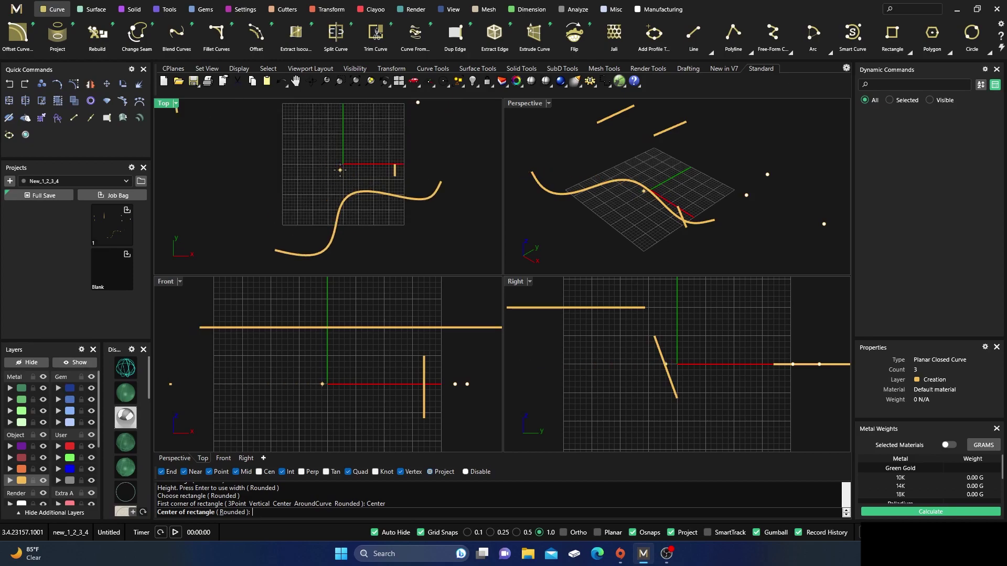
pyautogui.click(341, 167)
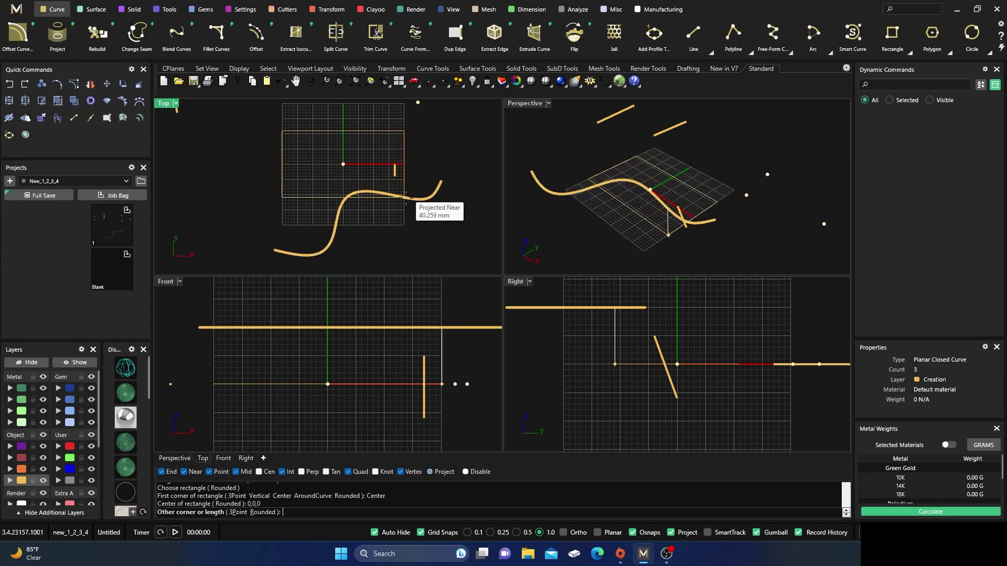
pyautogui.click(298, 122)
pyautogui.click(326, 123)
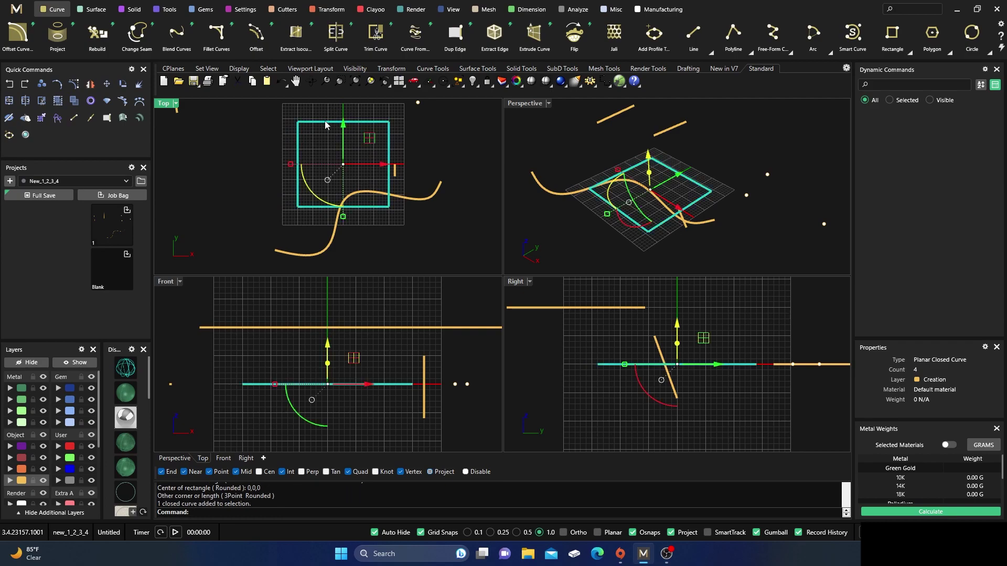
pyautogui.press('Delete')
# Try a wide Center rectangle in the Top view, centered above the X axis just beside the Y axis, and delete it
pyautogui.rightClick(315, 180)
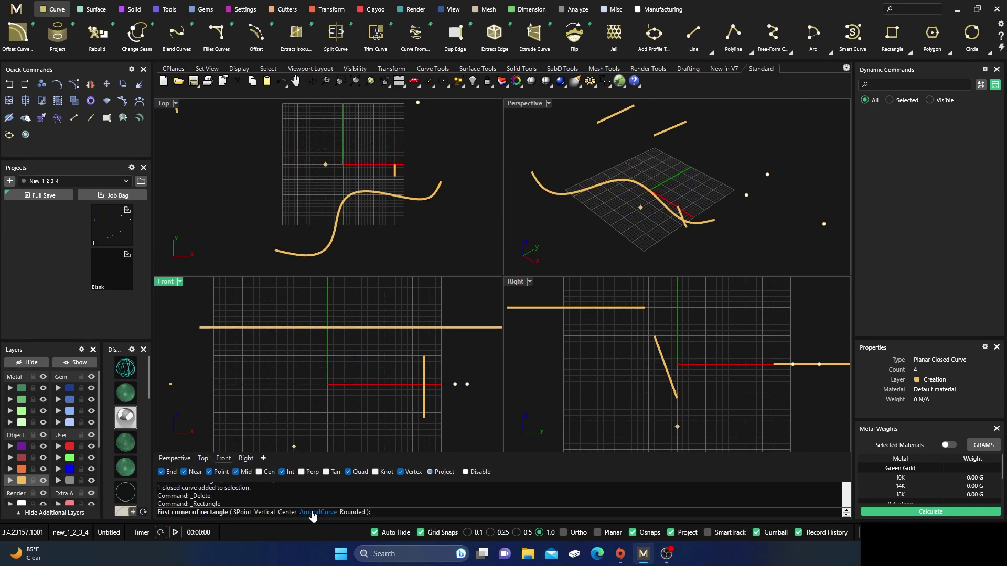
pyautogui.click(287, 513)
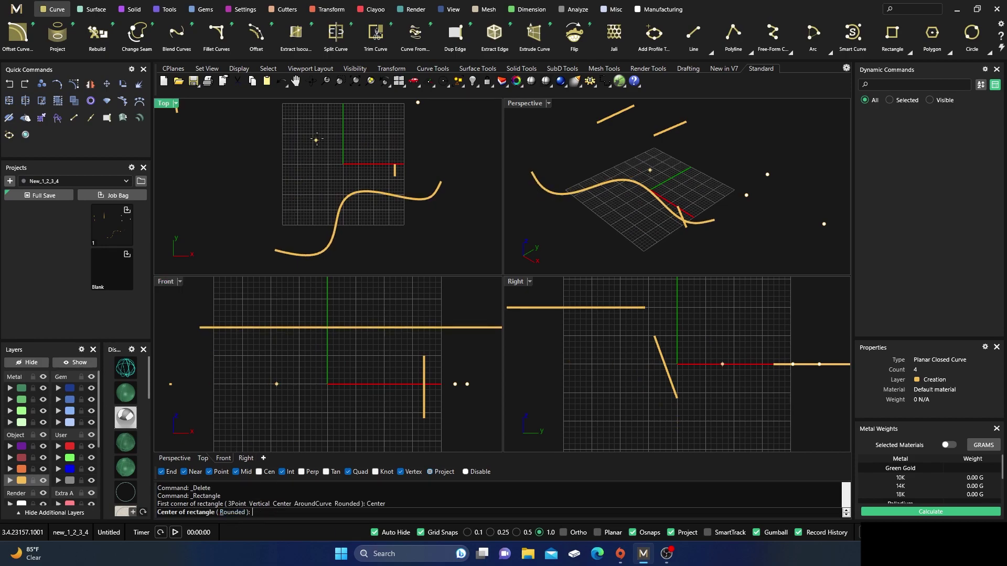
pyautogui.click(328, 146)
pyautogui.click(380, 126)
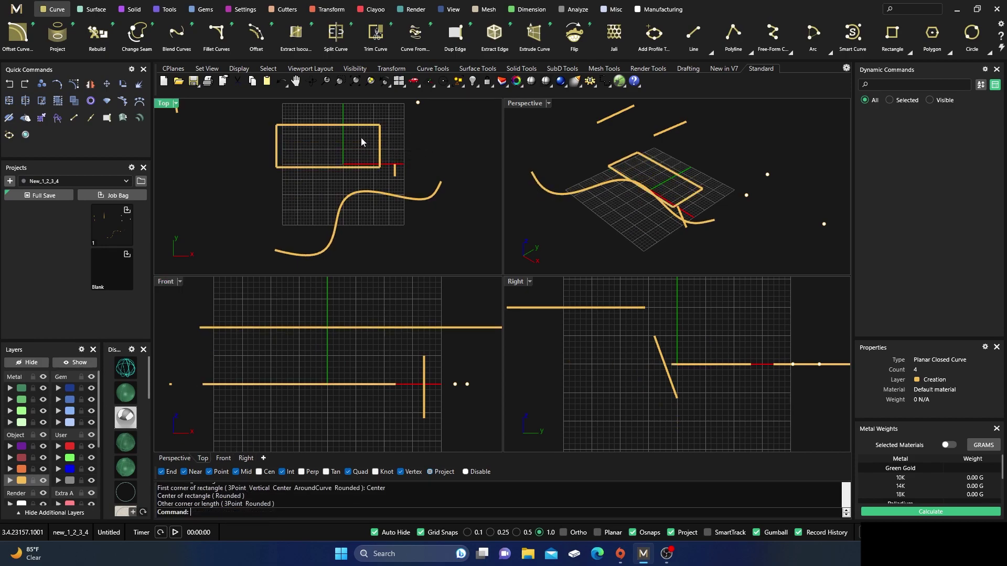
pyautogui.click(342, 124)
pyautogui.press('Delete')
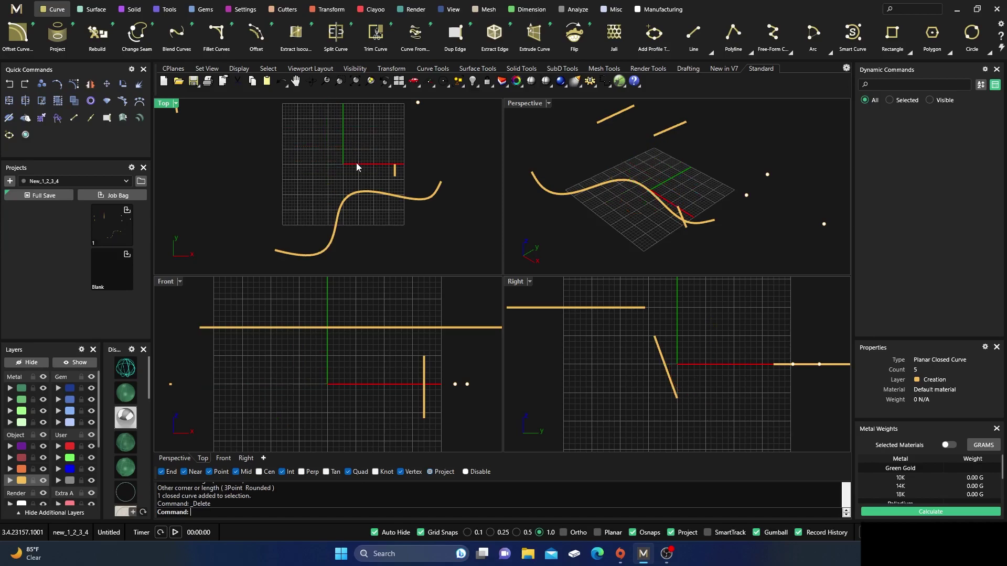
pyautogui.press('Return')
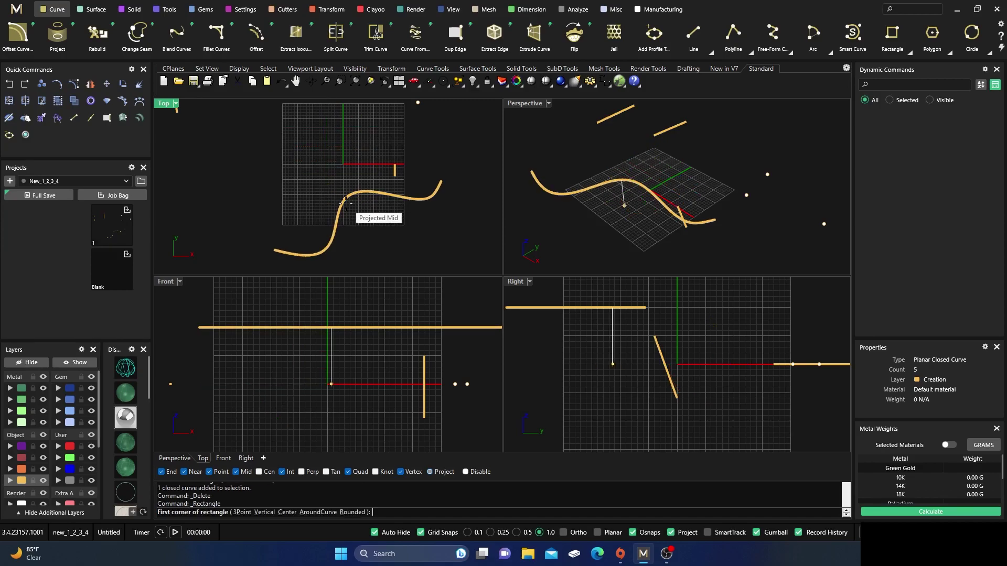
pyautogui.click(341, 210)
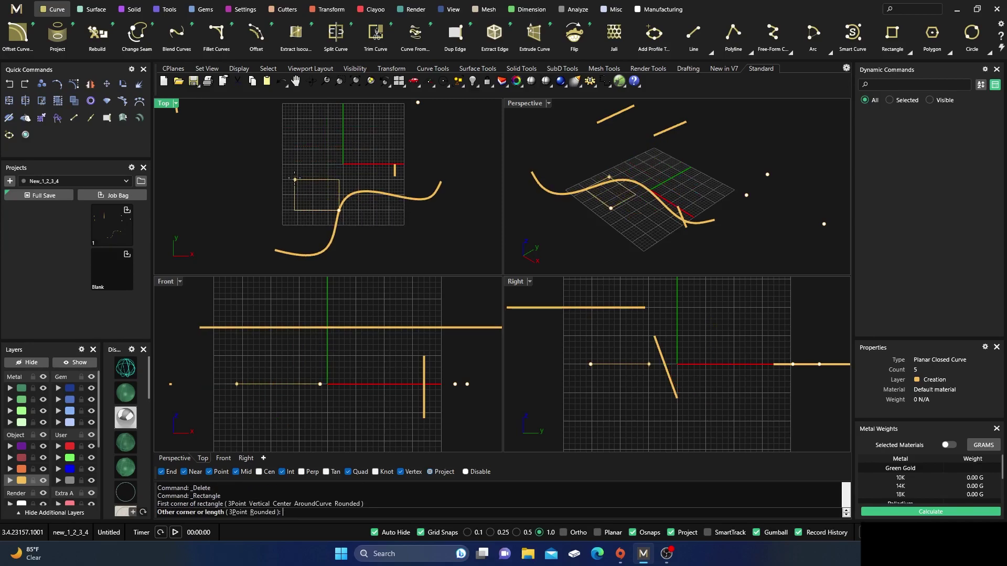
pyautogui.press('Escape')
# Try a Center rectangle in the Top view centered on the wavy curve's steep section, with its corner on the X-axis line, and delete it
pyautogui.press('Return')
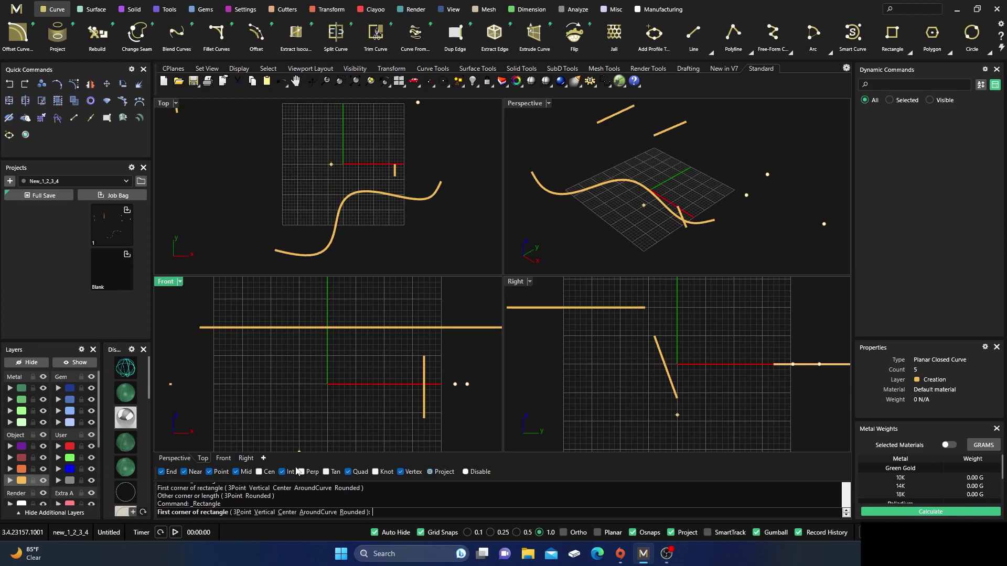
pyautogui.click(287, 512)
pyautogui.click(339, 210)
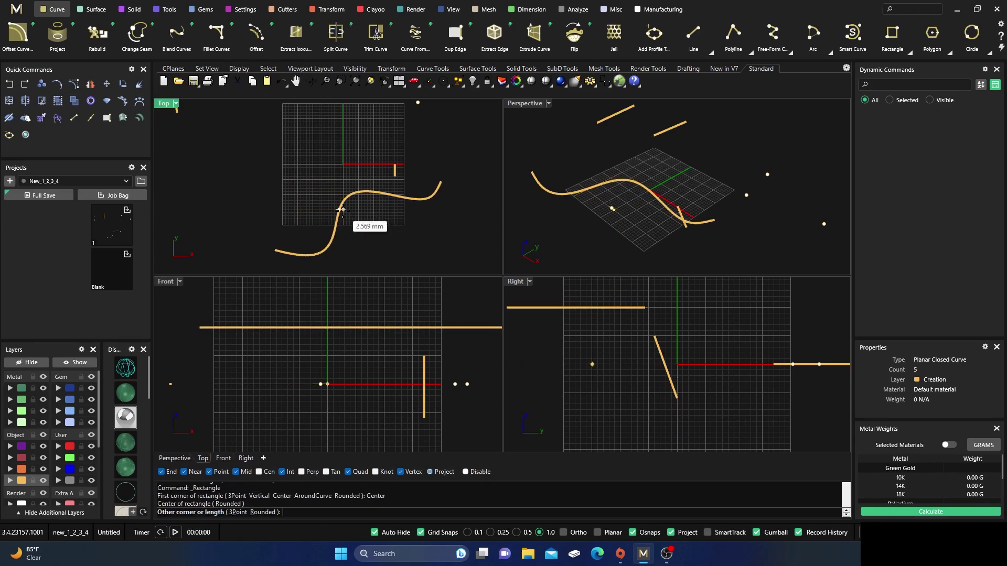
pyautogui.click(310, 164)
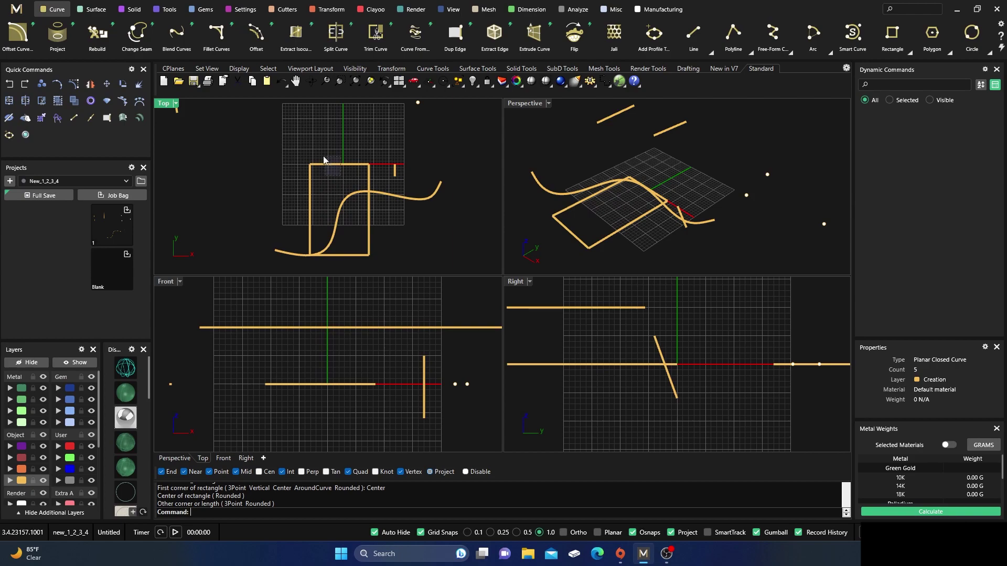
pyautogui.click(324, 158)
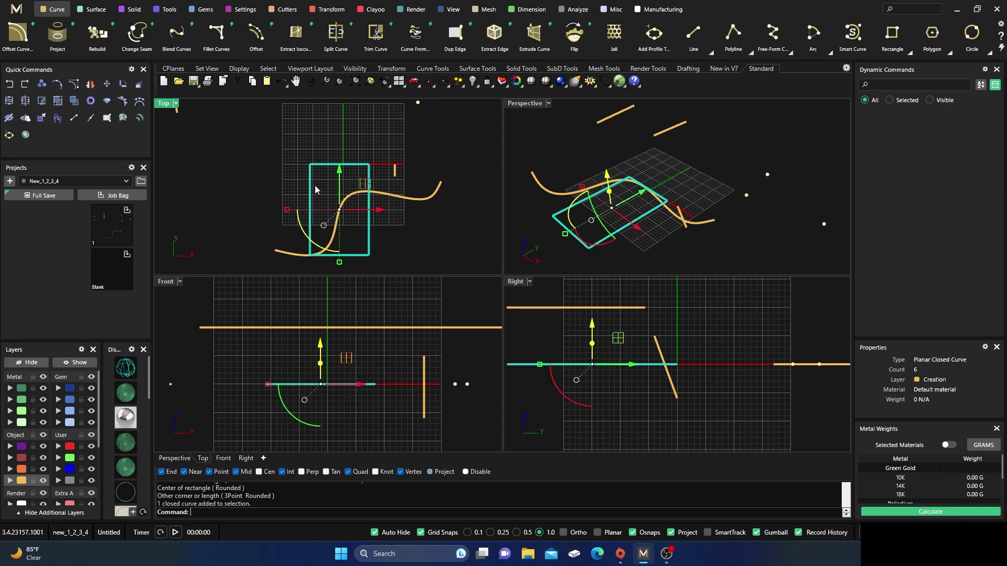
pyautogui.press('Delete')
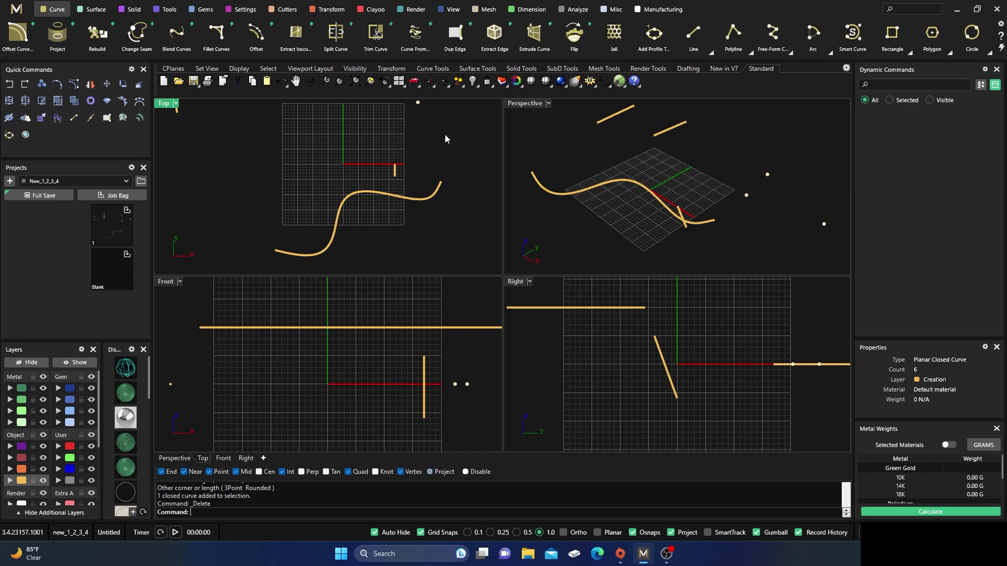
# Try an AroundCurve rectangle centered on the steep lower section of the wavy curve, with its width reaching the X axis in the Front view
pyautogui.click(892, 35)
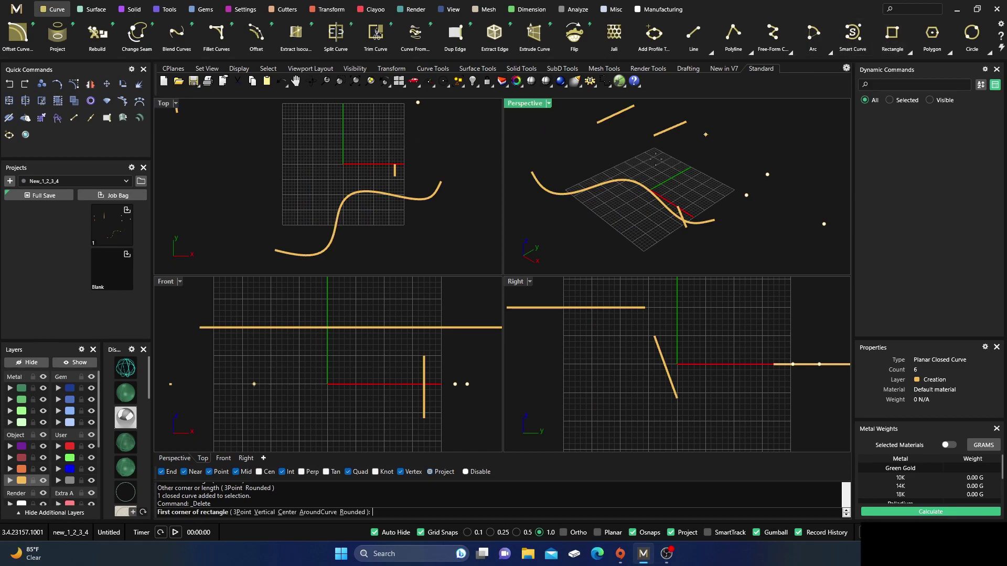
pyautogui.click(316, 512)
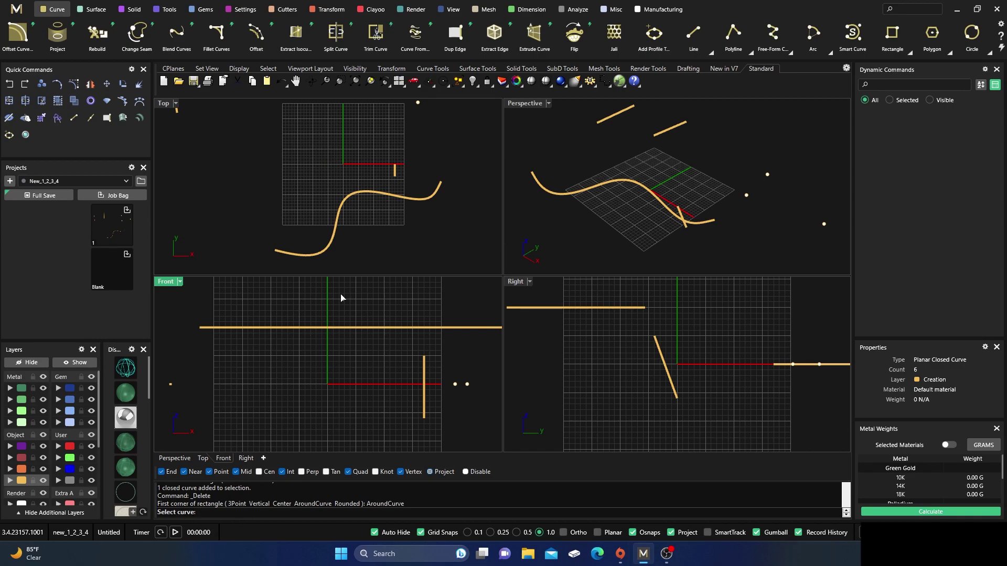
pyautogui.click(329, 251)
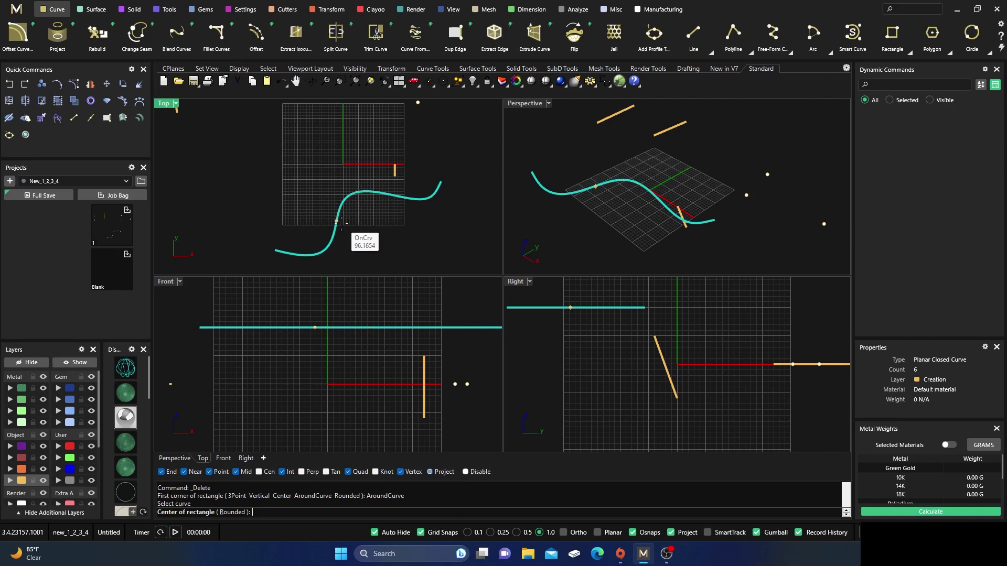
pyautogui.click(331, 239)
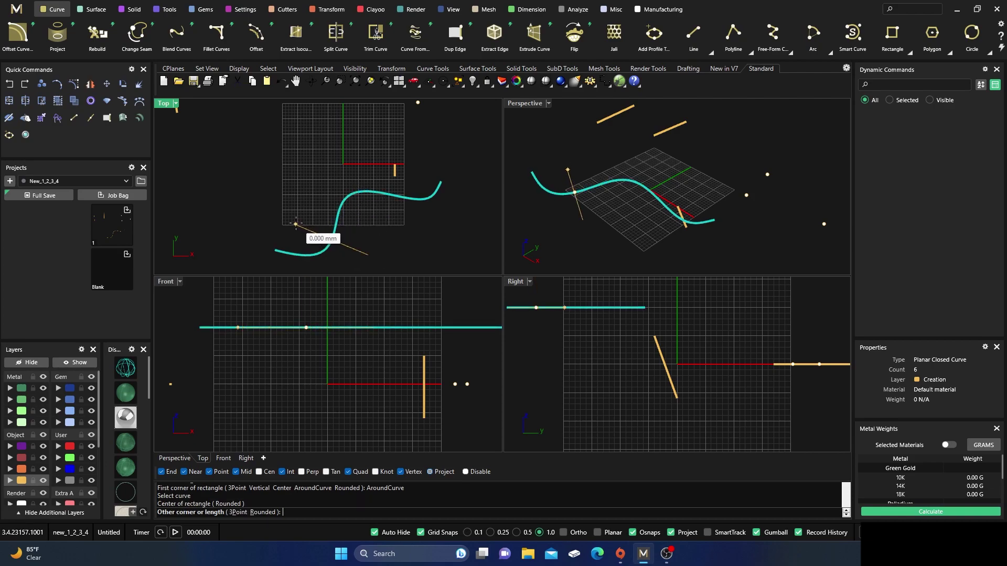
pyautogui.click(298, 226)
pyautogui.moveTo(372, 398); pyautogui.dragTo(363, 319, button='right')
pyautogui.press('Return')
# Try a second AroundCurve rectangle on the wavy curve's upper section, its corner projected beside the short line, and delete both rectangles around the curve
pyautogui.rightClick(386, 223)
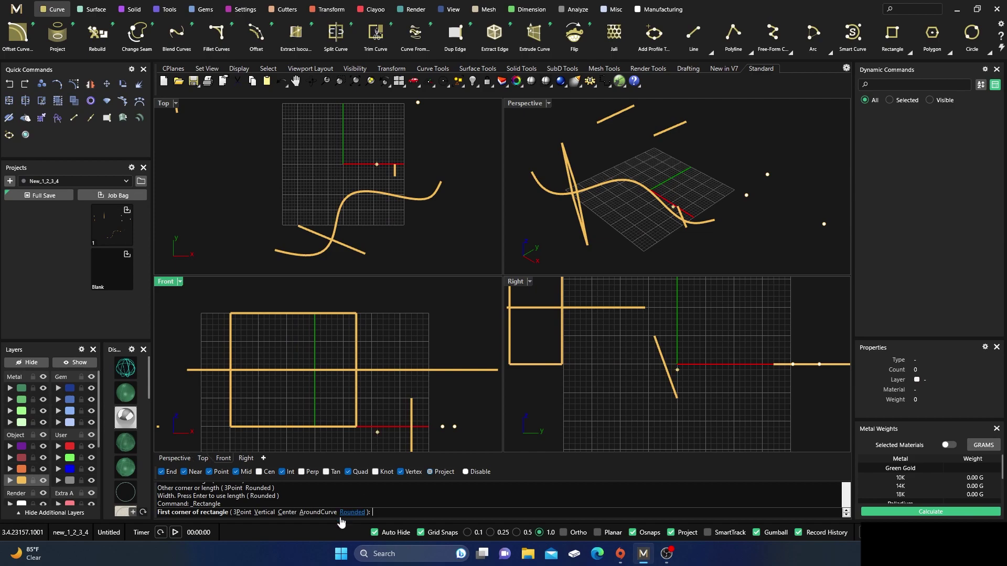
pyautogui.click(318, 512)
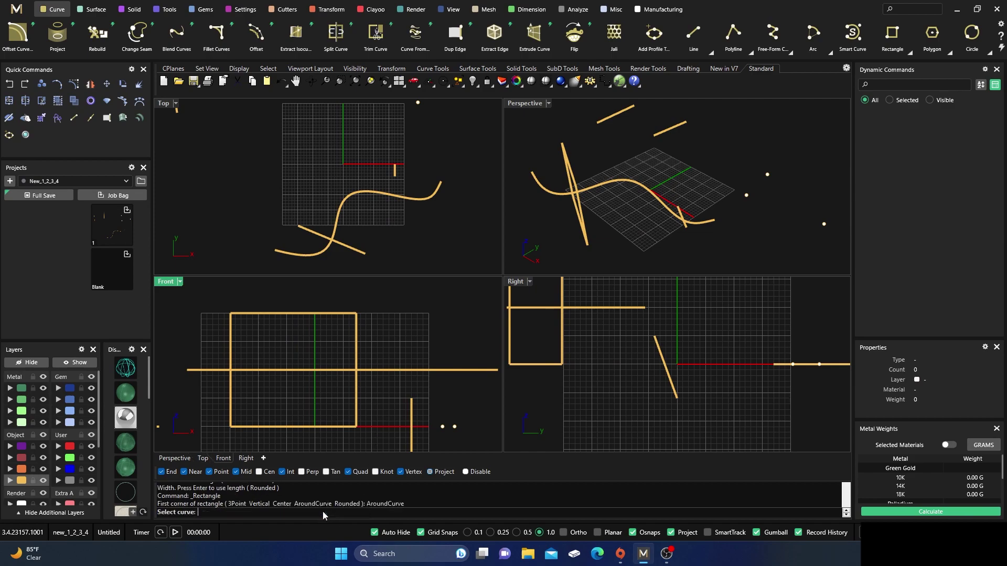
pyautogui.click(396, 200)
pyautogui.click(384, 192)
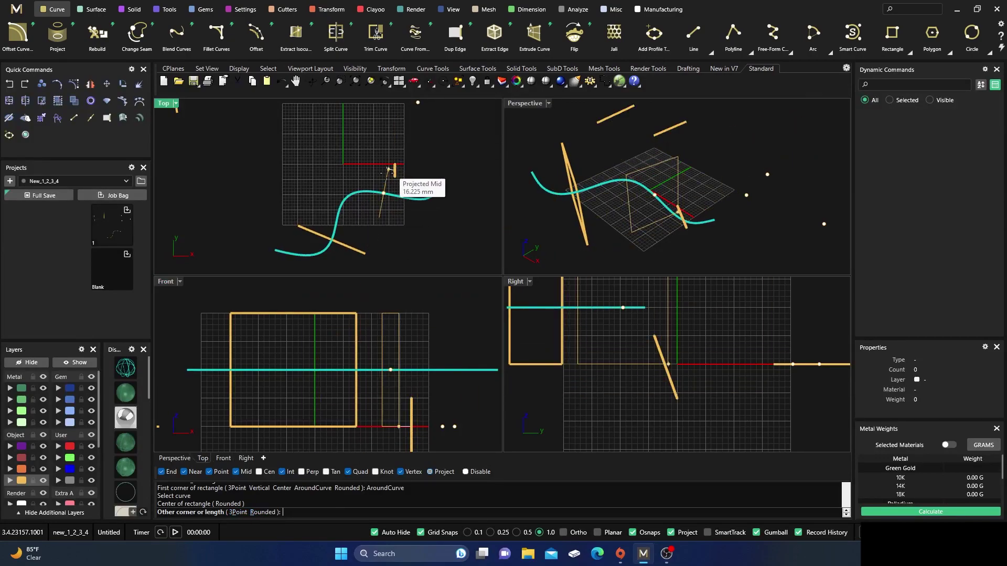
pyautogui.click(389, 165)
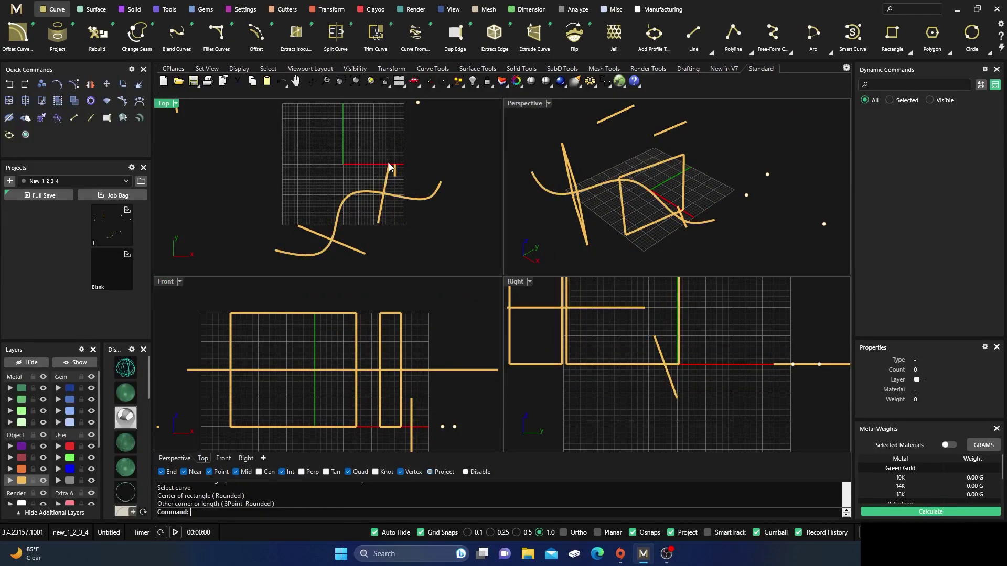
pyautogui.click(385, 194)
pyautogui.press('Delete')
pyautogui.click(344, 252)
pyautogui.press('Delete')
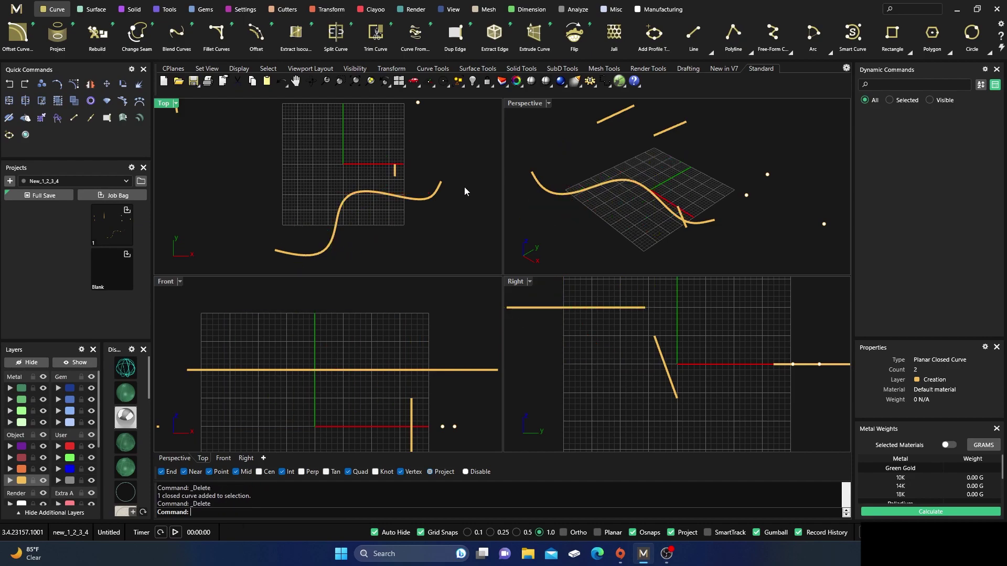
# Delete all remaining curves and points from the model
pyautogui.click(892, 34)
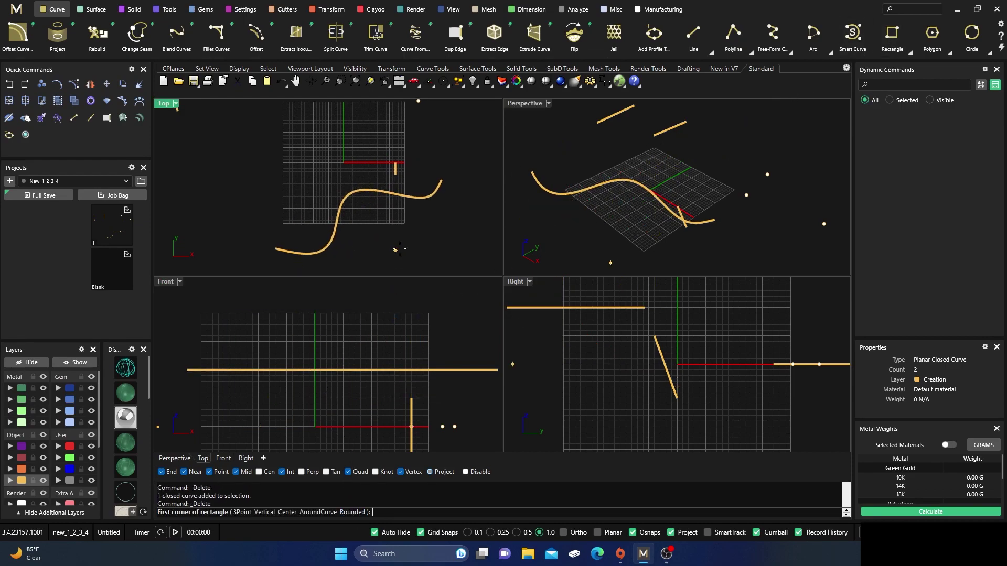
pyautogui.press('Escape')
pyautogui.scroll(-5, 326, 234)
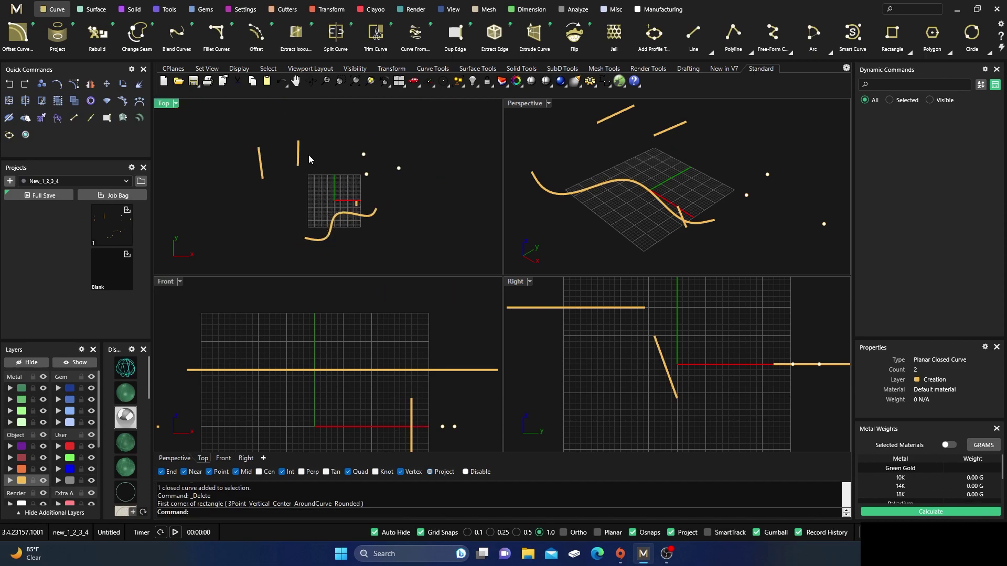
pyautogui.moveTo(226, 126); pyautogui.dragTo(420, 257)
pyautogui.press('Delete')
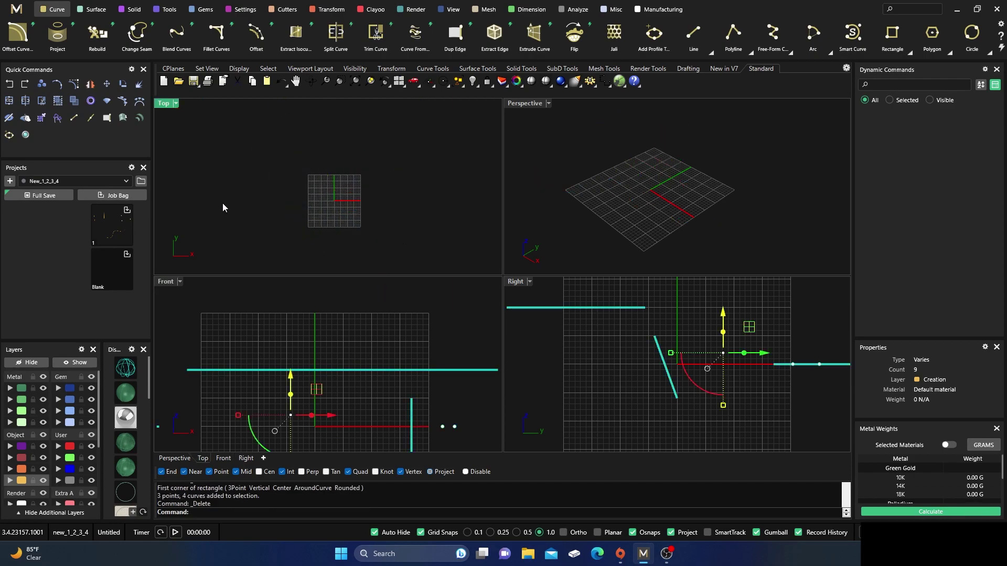
# In an enlarged Top view, start a Rounded rectangle with opposite corners in the upper-left quadrant and on the Y axis
pyautogui.doubleClick(169, 103)
pyautogui.scroll(6, 535, 299)
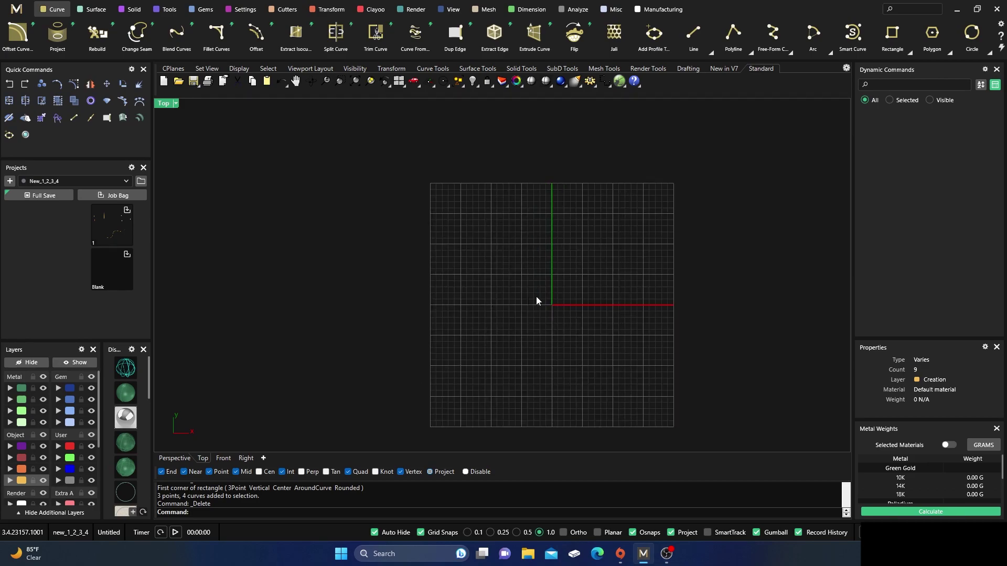
pyautogui.moveTo(566, 302)
pyautogui.mouseDown(button='right')
pyautogui.moveTo(494, 319)
pyautogui.moveTo(558, 317)
pyautogui.mouseUp(button='right')
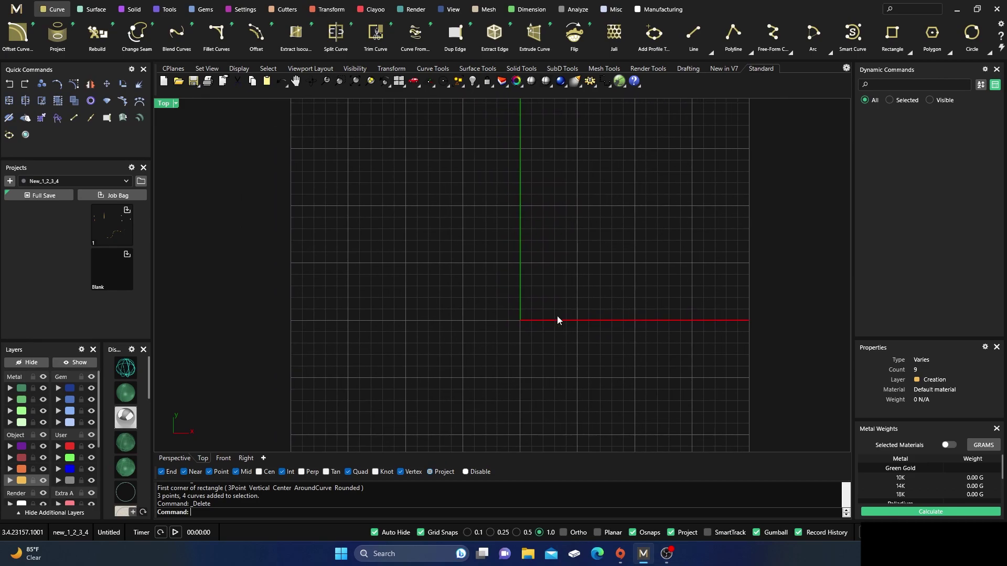
pyautogui.click(892, 33)
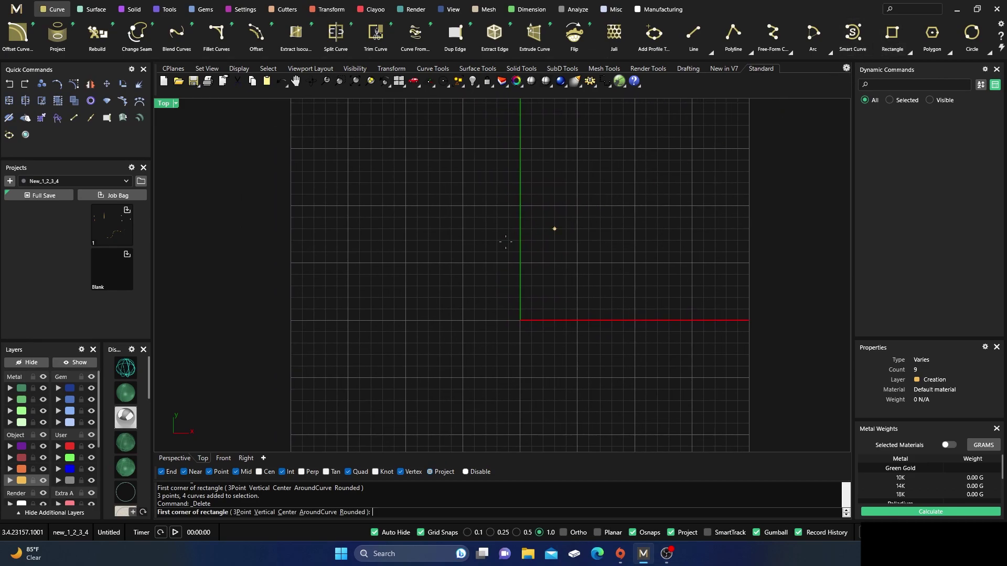
pyautogui.click(352, 512)
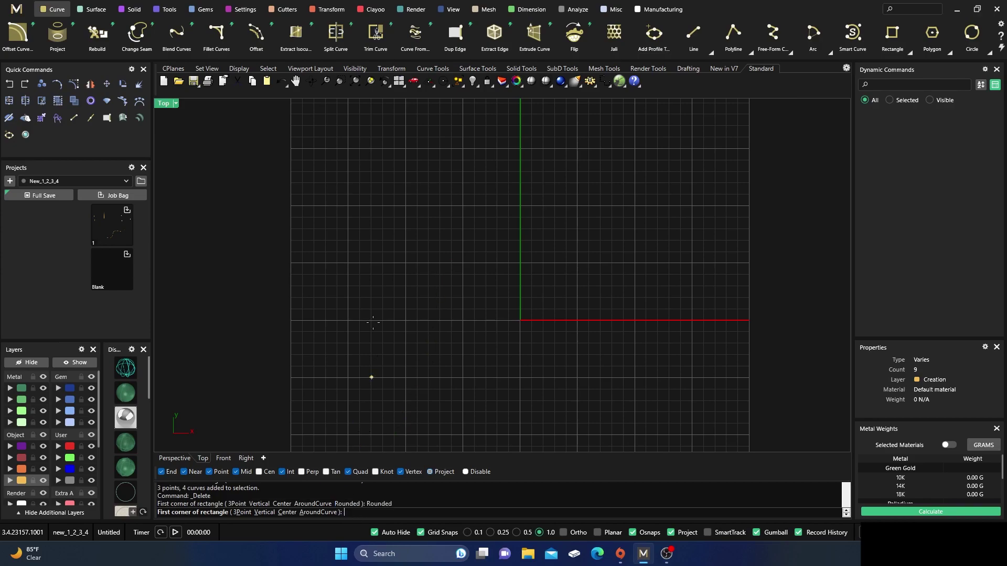
pyautogui.click(360, 150)
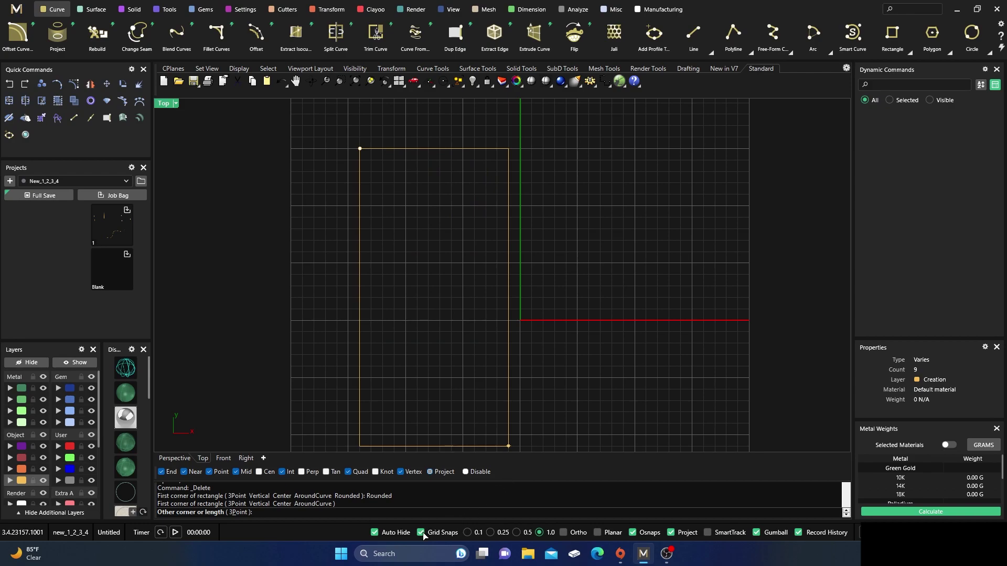
pyautogui.click(520, 263)
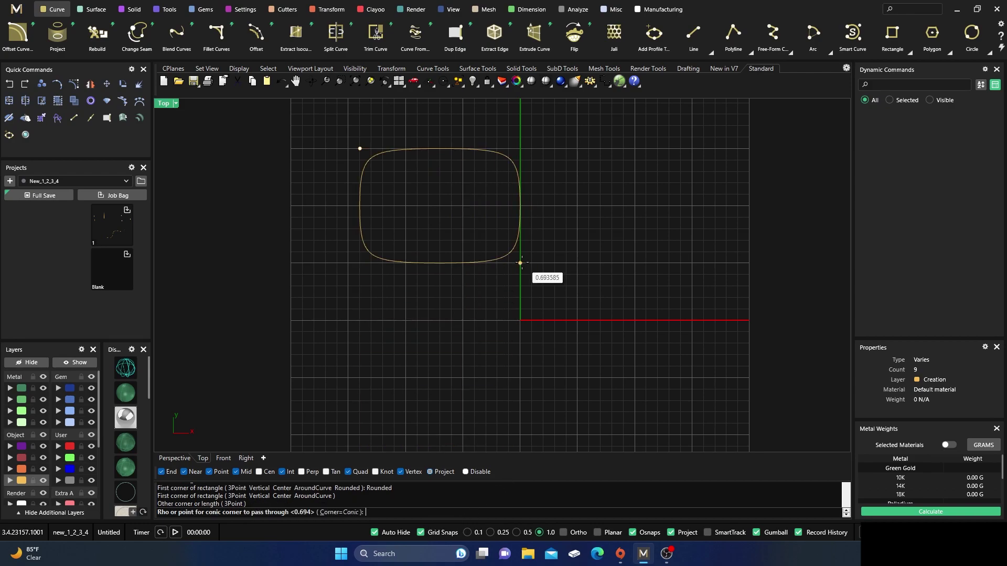
# Keep Conic corners after trying Arc, turn off grid snaps, and round the corners with a rho of about 0.775
pyautogui.scroll(3, 522, 262)
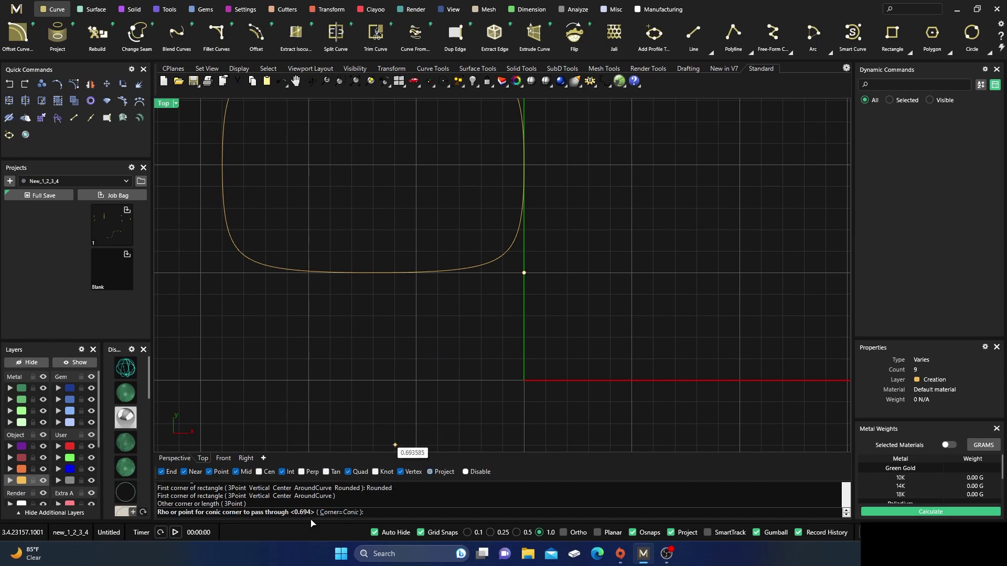
pyautogui.click(339, 513)
pyautogui.click(353, 513)
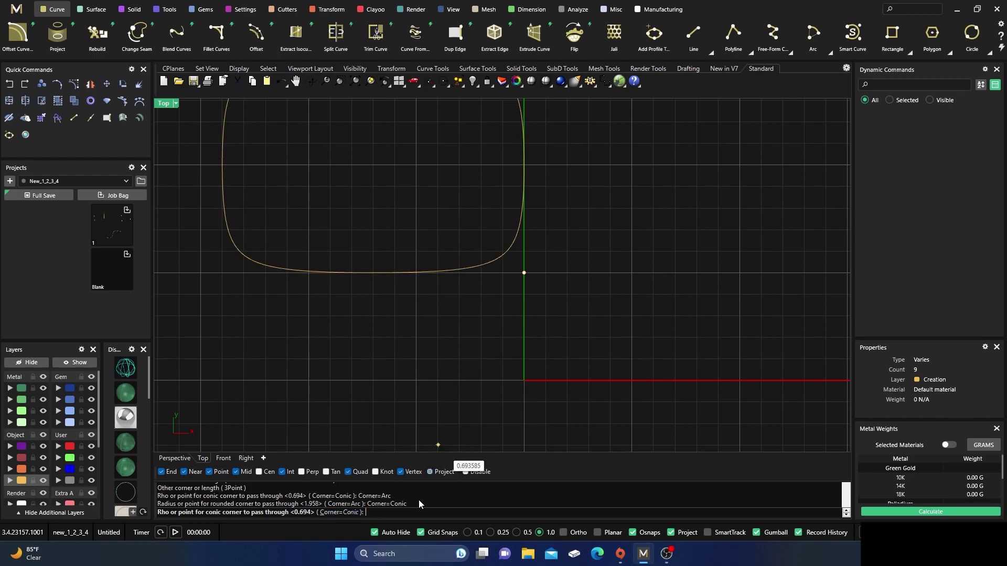
pyautogui.click(420, 533)
pyautogui.scroll(1, 514, 273)
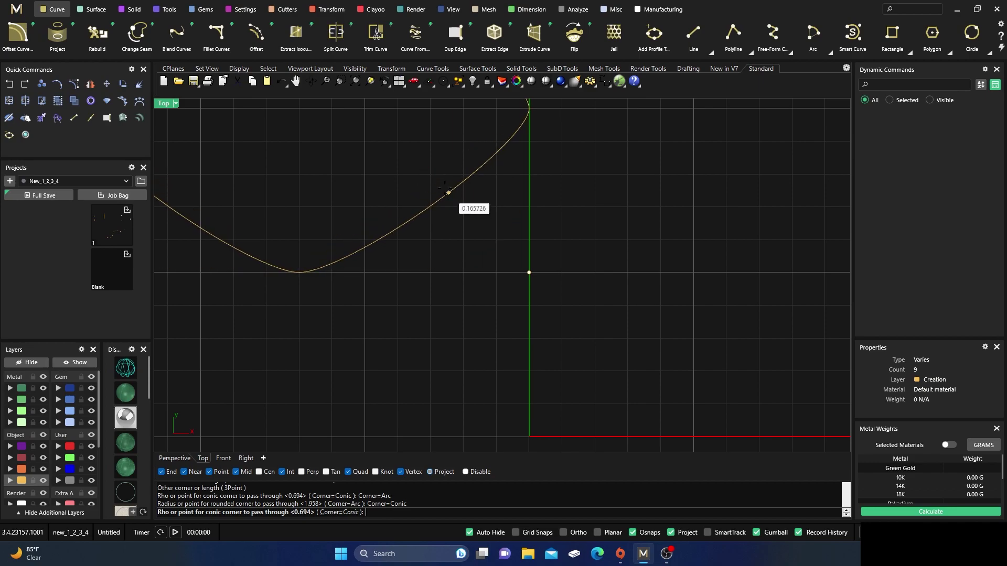
pyautogui.click(487, 250)
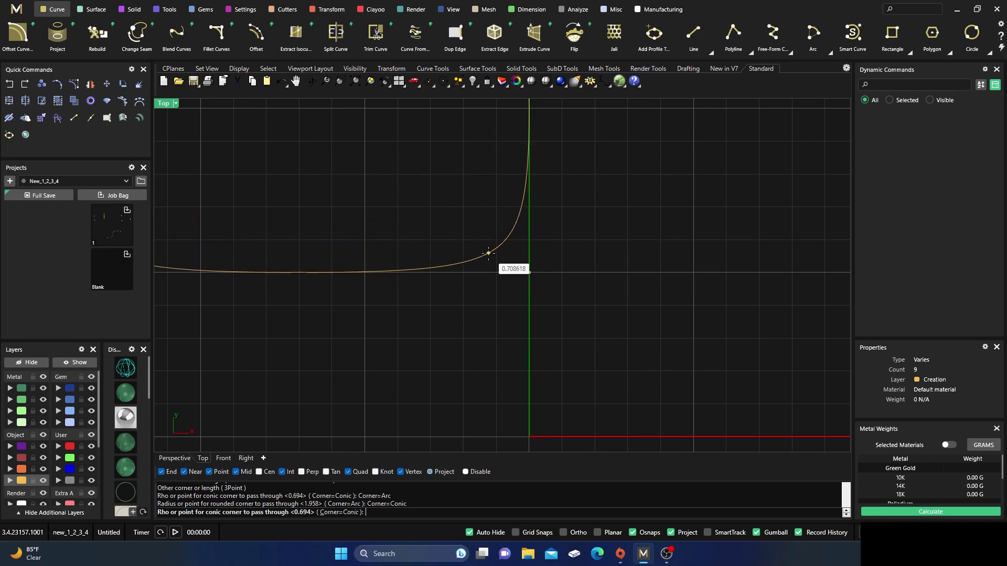
pyautogui.scroll(-4, 482, 257)
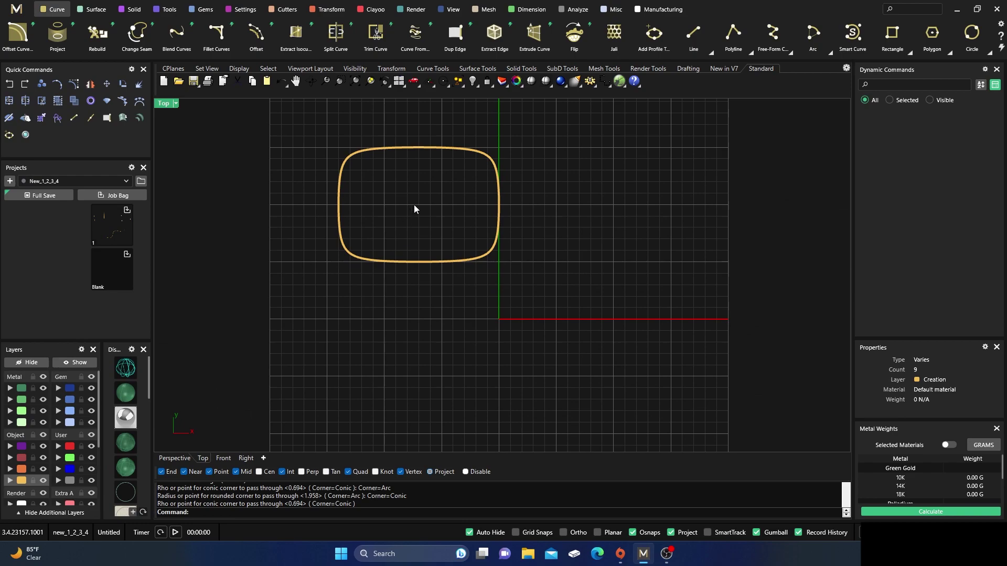
# Draw a second Rounded rectangle below the first with Arc corners of about 3 mm radius
pyautogui.moveTo(413, 206); pyautogui.dragTo(419, 191, button='right')
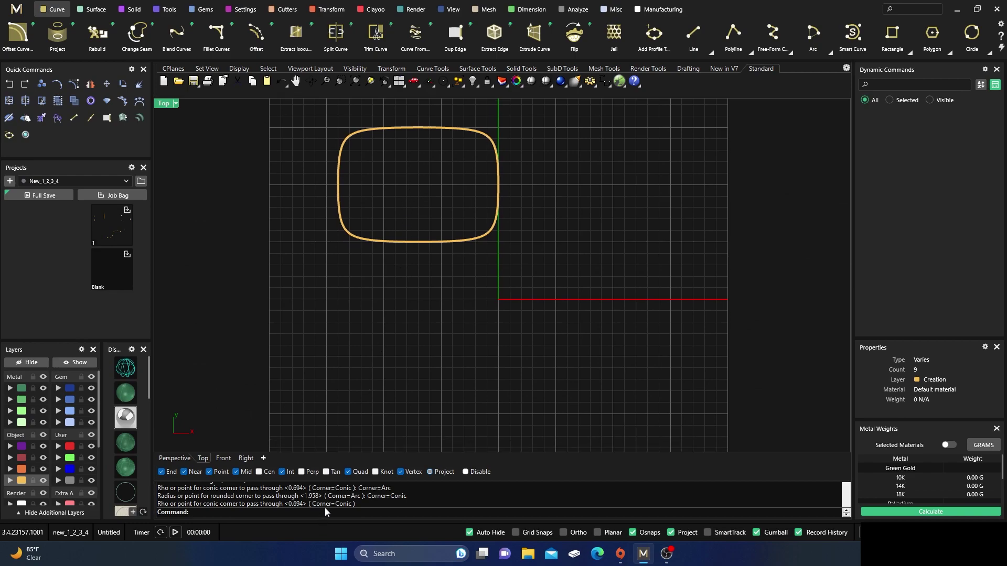
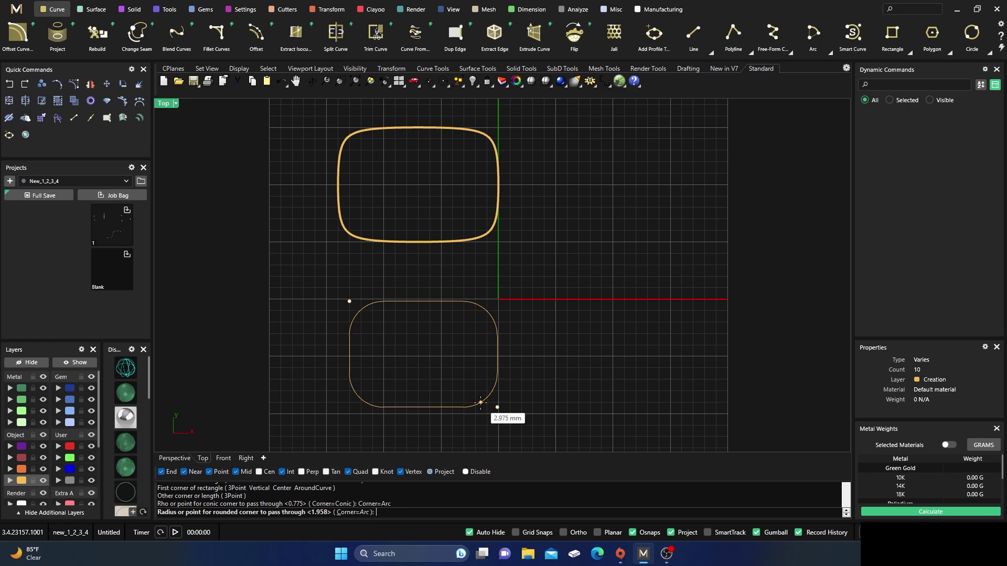
pyautogui.click(479, 402)
pyautogui.scroll(-3, 457, 291)
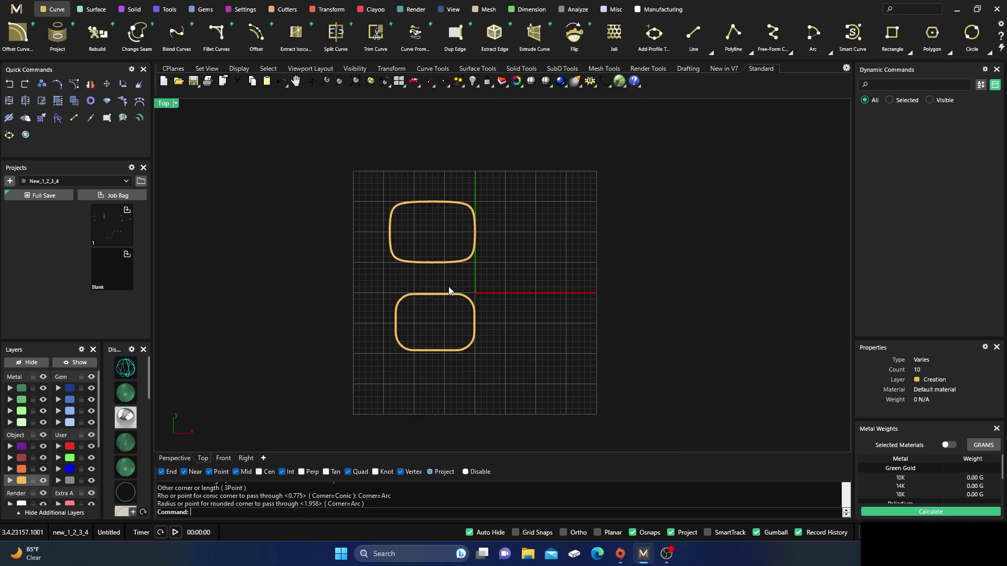
# Explode both rounded rectangles into separate segments
pyautogui.moveTo(417, 326); pyautogui.dragTo(556, 385)
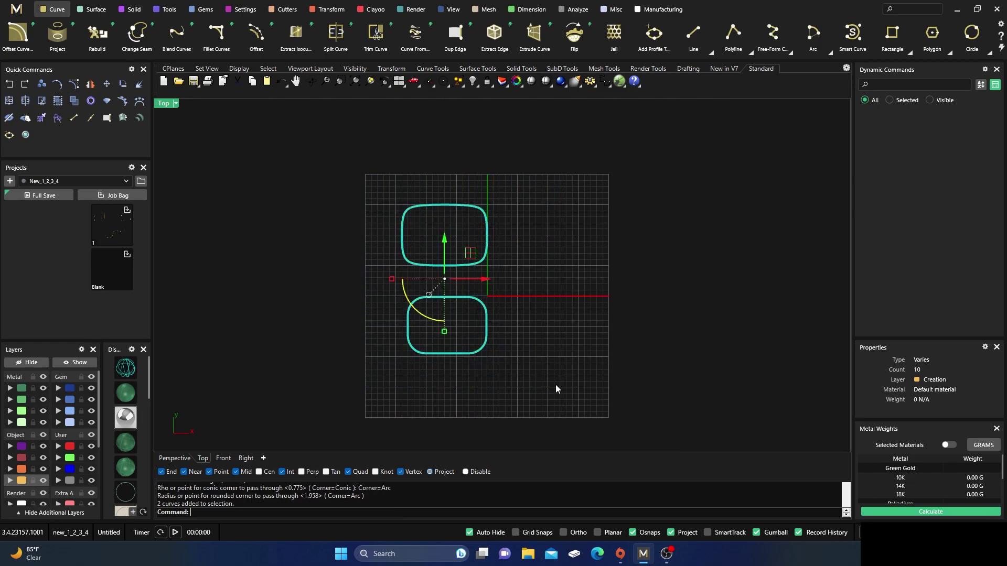
pyautogui.click(139, 84)
pyautogui.press('Escape')
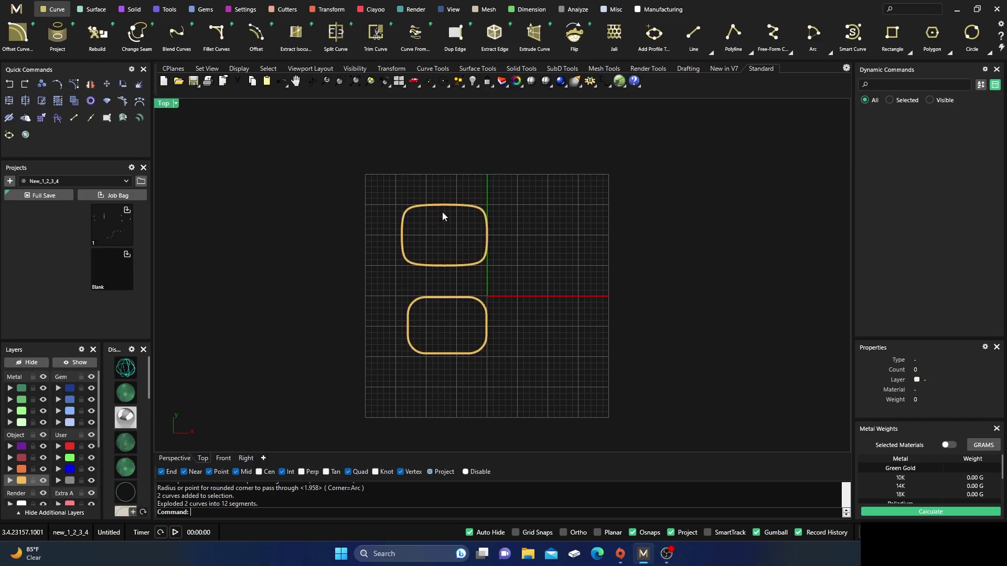
# Move the upper rectangle's upper-left and lower-right segments to the User 01 layer
pyautogui.click(440, 206)
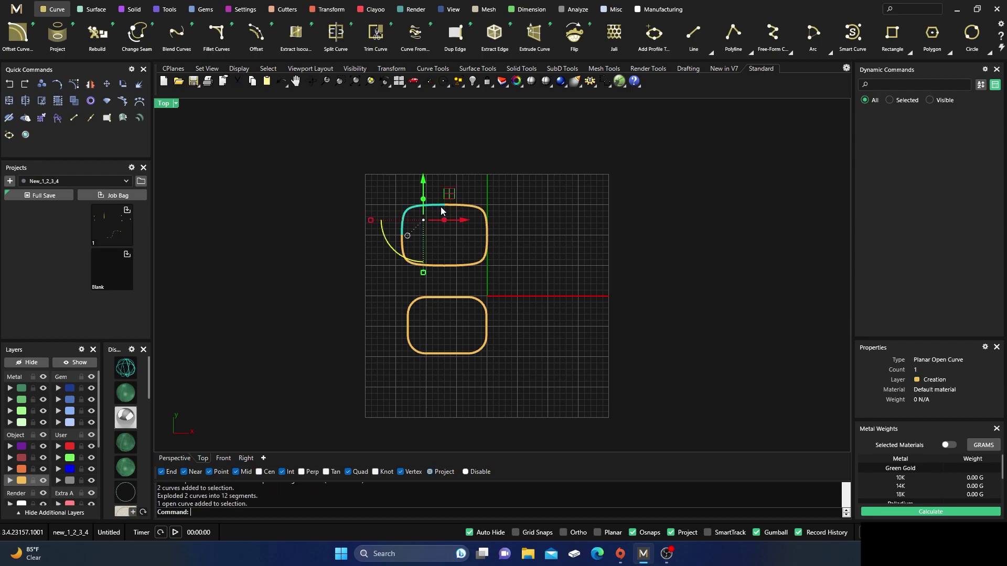
pyautogui.click(483, 261)
pyautogui.click(70, 446)
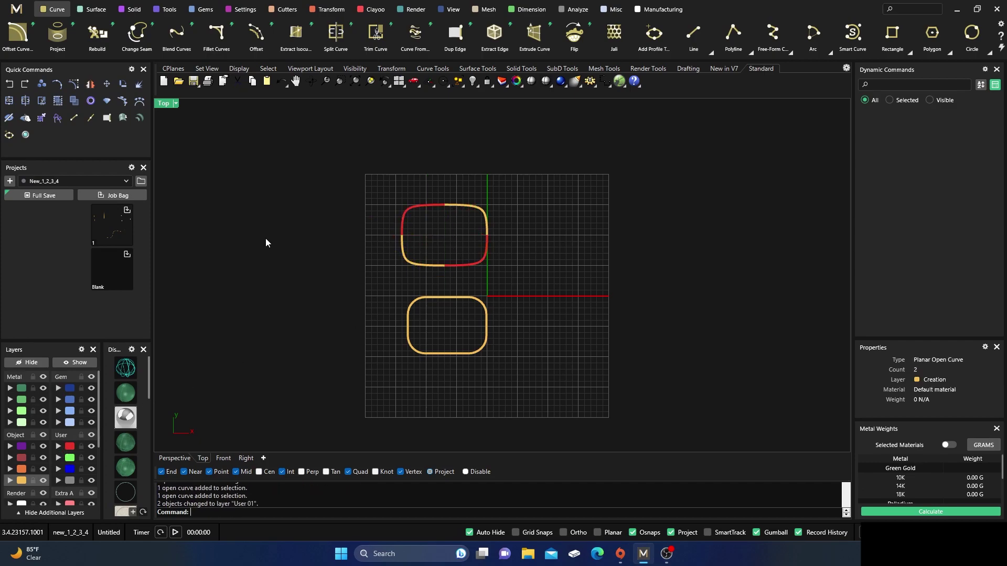
pyautogui.click(266, 239)
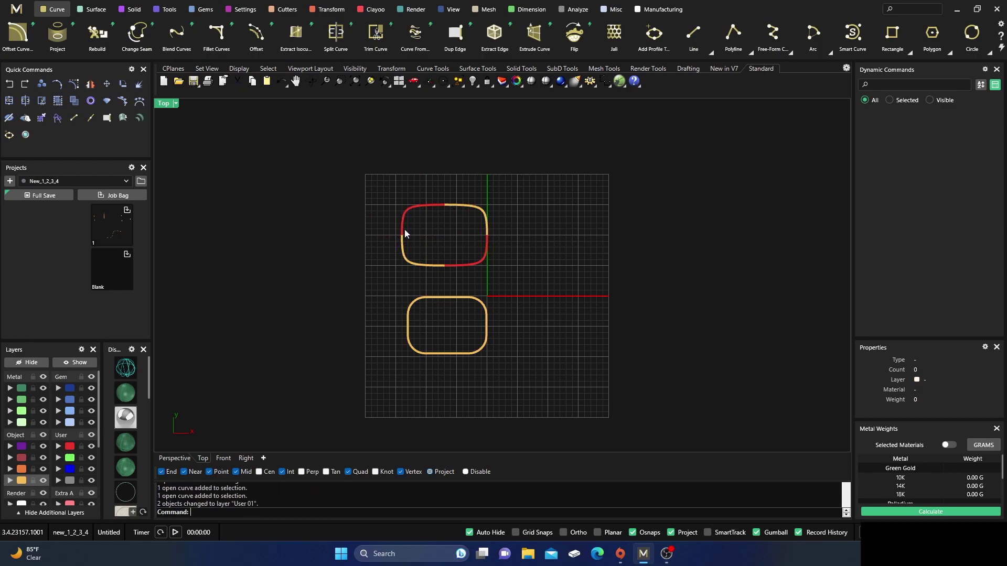
pyautogui.click(426, 209)
pyautogui.click(482, 211)
pyautogui.press('Escape')
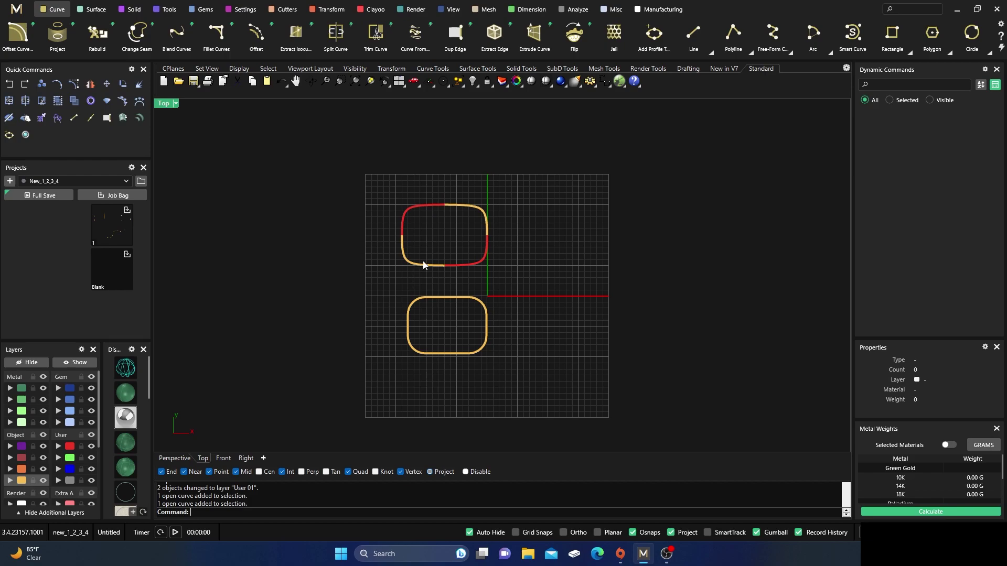
# Show the control points of the upper rectangle's four segments
pyautogui.moveTo(387, 188); pyautogui.dragTo(497, 278)
pyautogui.click(75, 84)
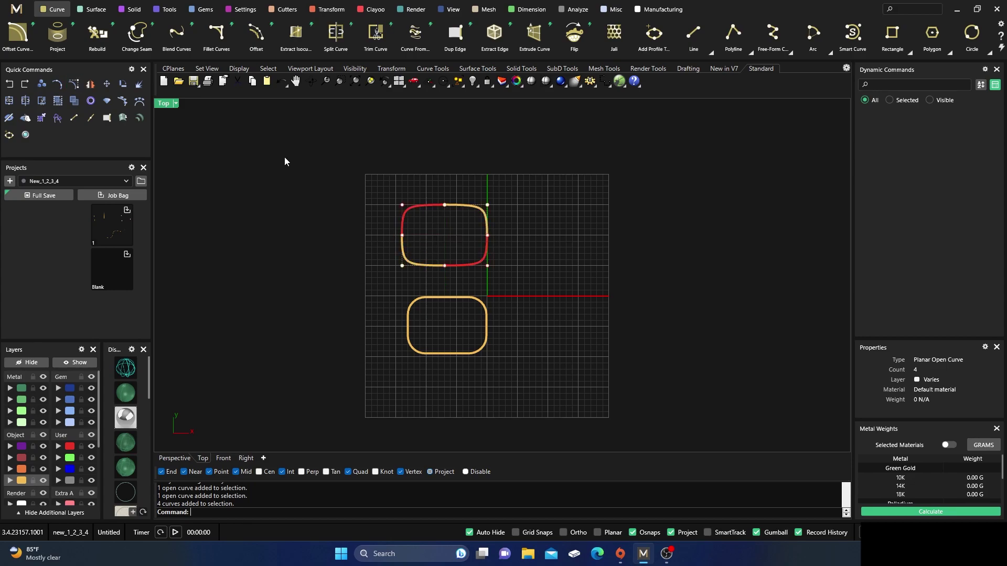
pyautogui.scroll(3, 448, 215)
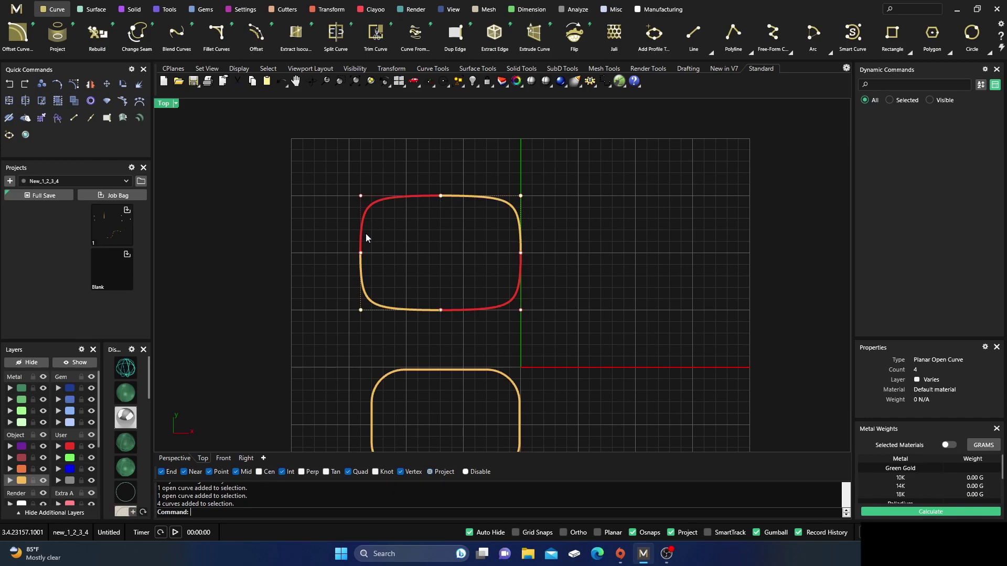
# Try pulling the two control points at the upper rectangle's top midpoint upward, and undo the move
pyautogui.moveTo(466, 212); pyautogui.dragTo(430, 153)
pyautogui.click(449, 190)
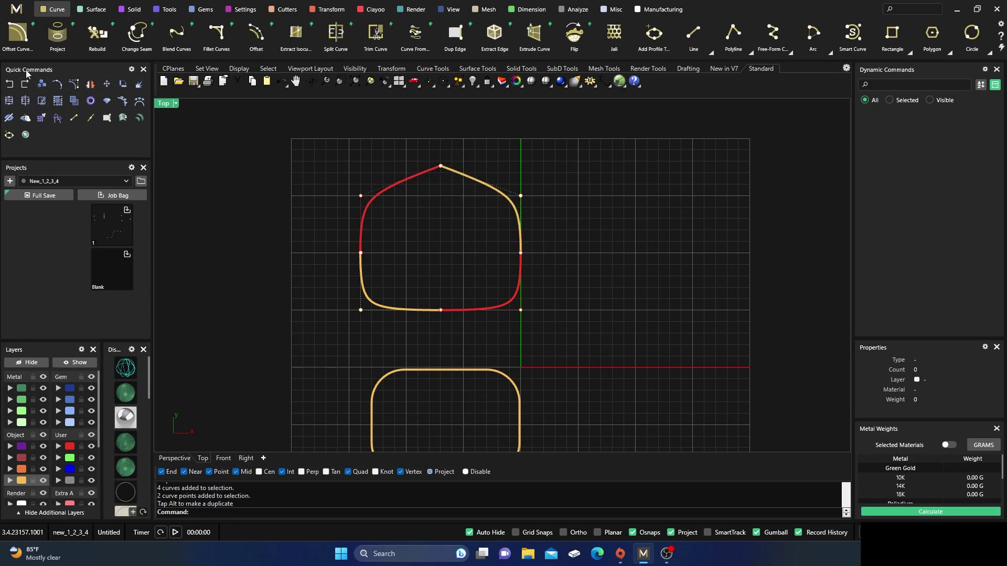
pyautogui.click(10, 84)
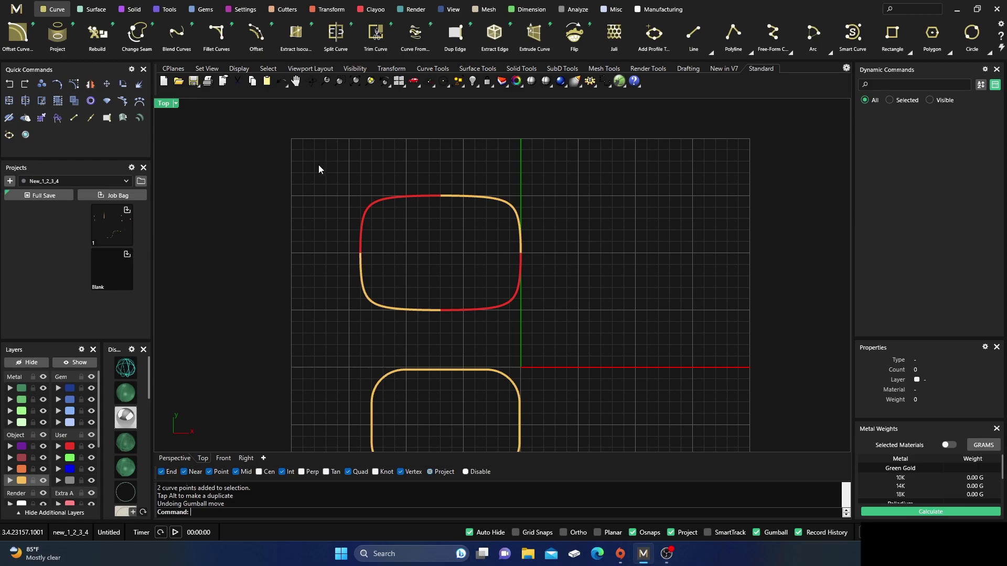
# Show the edit points lying on the upper rectangle's four curve segments
pyautogui.moveTo(318, 168); pyautogui.dragTo(533, 327)
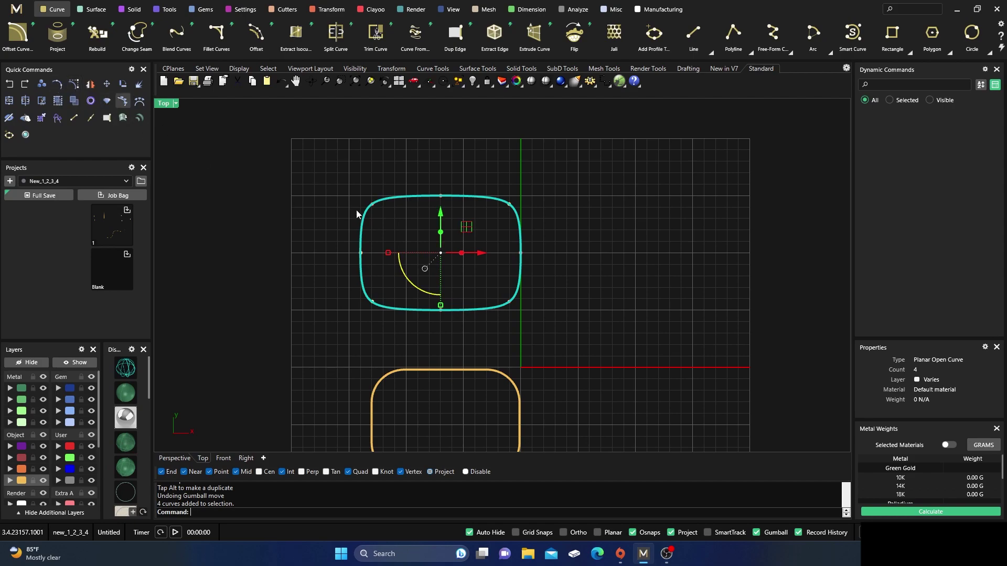
pyautogui.scroll(3, 437, 203)
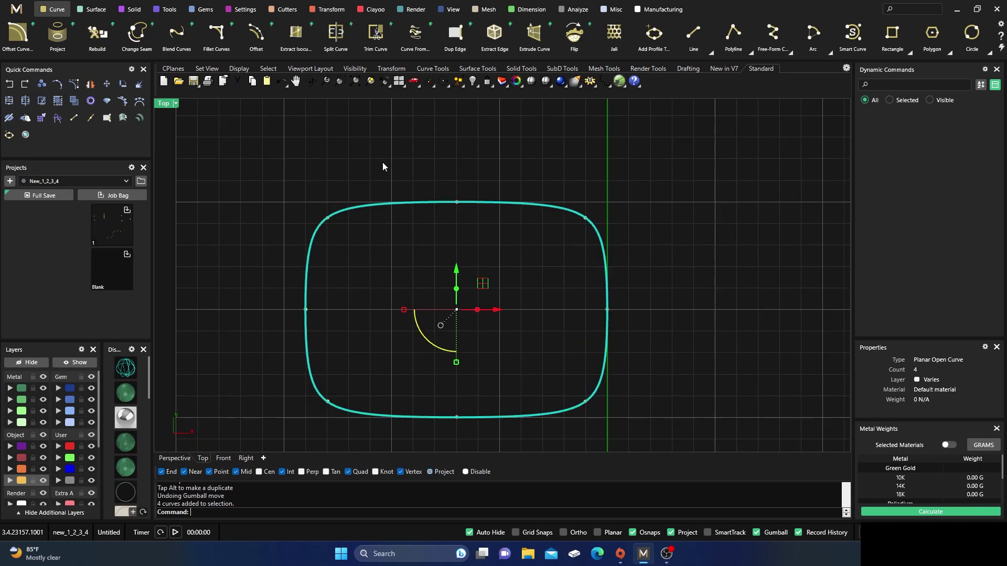
pyautogui.scroll(-4, 384, 164)
pyautogui.click(330, 172)
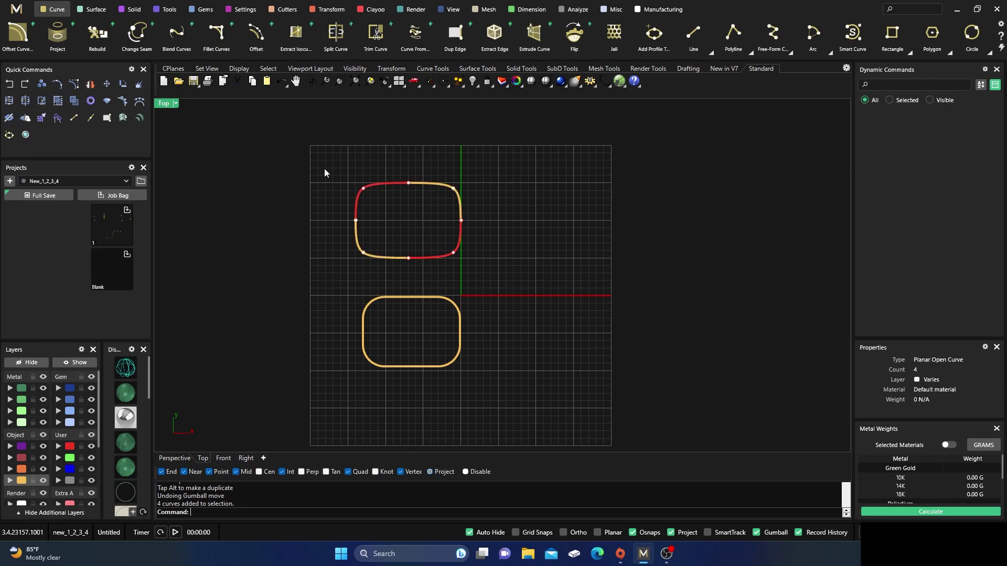
pyautogui.scroll(3, 380, 213)
pyautogui.scroll(-1, 373, 212)
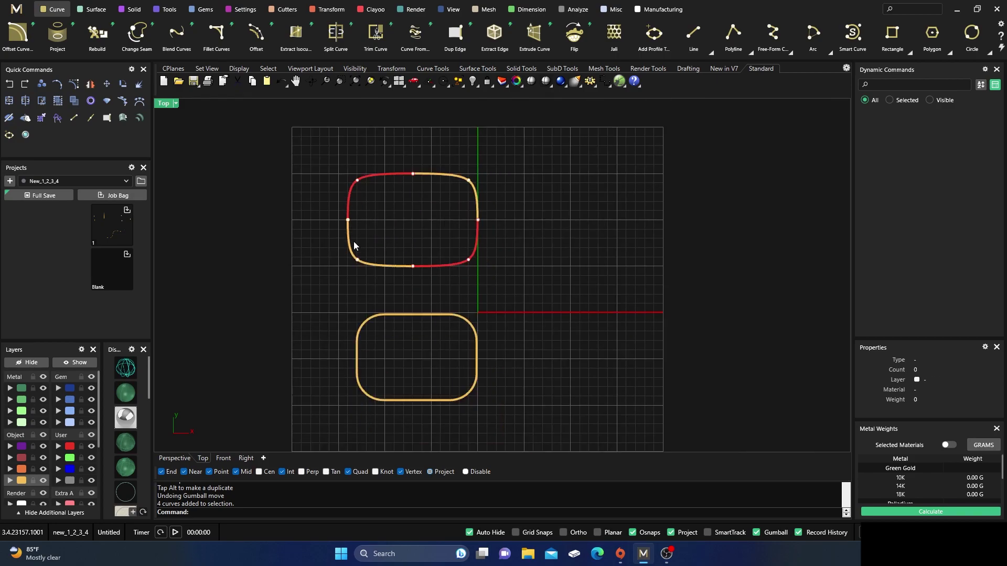
# Try to explode the lower rectangle's segments again, and clear the selection
pyautogui.moveTo(330, 301); pyautogui.dragTo(521, 427)
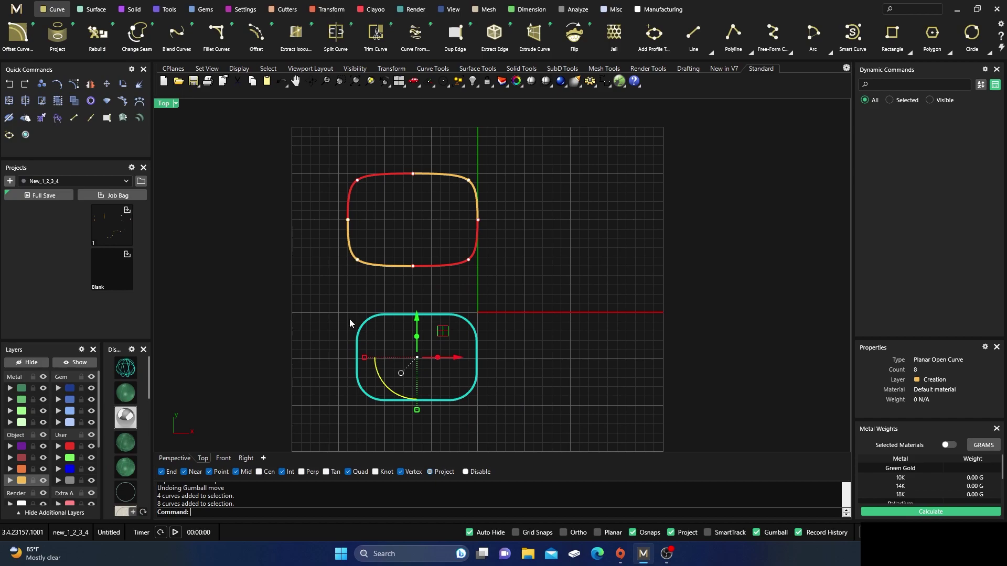
pyautogui.click(141, 88)
pyautogui.click(269, 225)
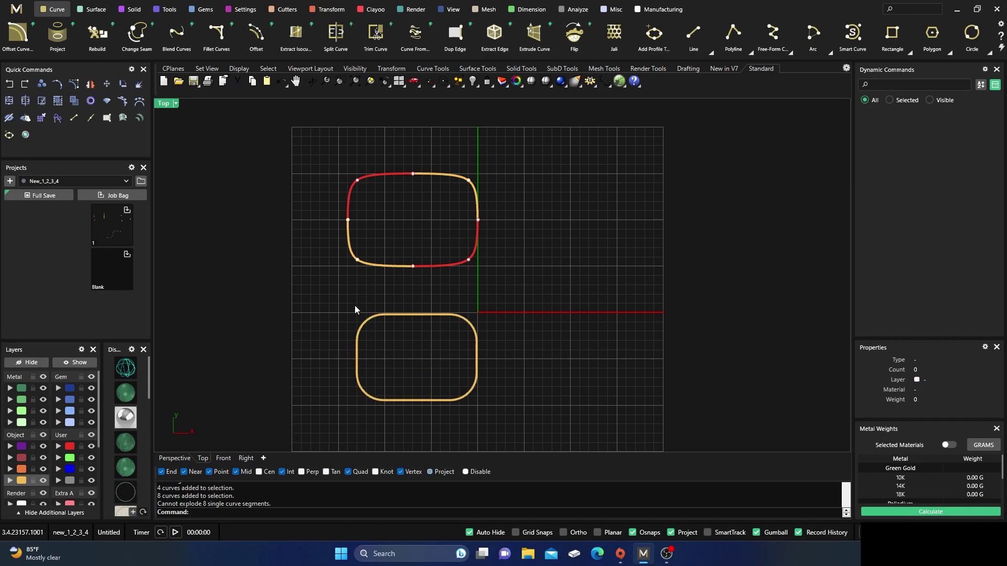
# Move the lower rectangle's four corner arcs to the User 01 layer
pyautogui.click(368, 324)
pyautogui.keyDown('shift'); pyautogui.click(469, 322); pyautogui.keyUp('shift')
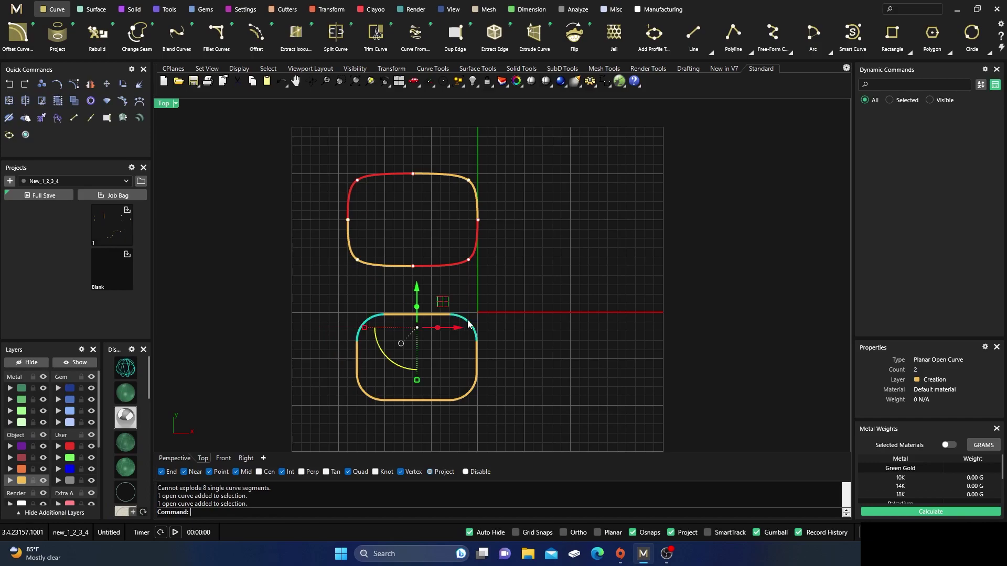
pyautogui.keyDown('shift'); pyautogui.click(464, 399); pyautogui.keyUp('shift')
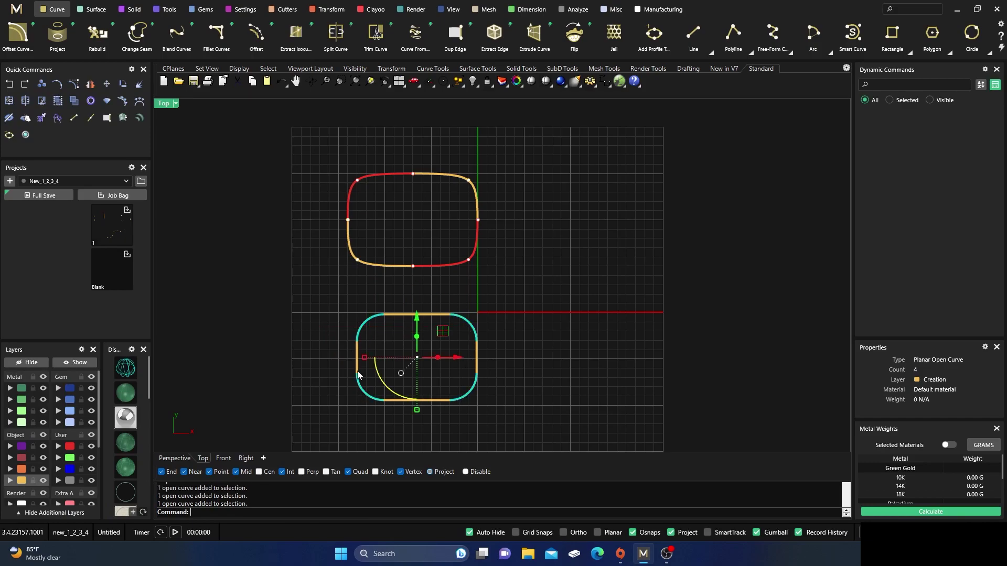
pyautogui.keyDown('shift'); pyautogui.click(361, 393); pyautogui.keyUp('shift')
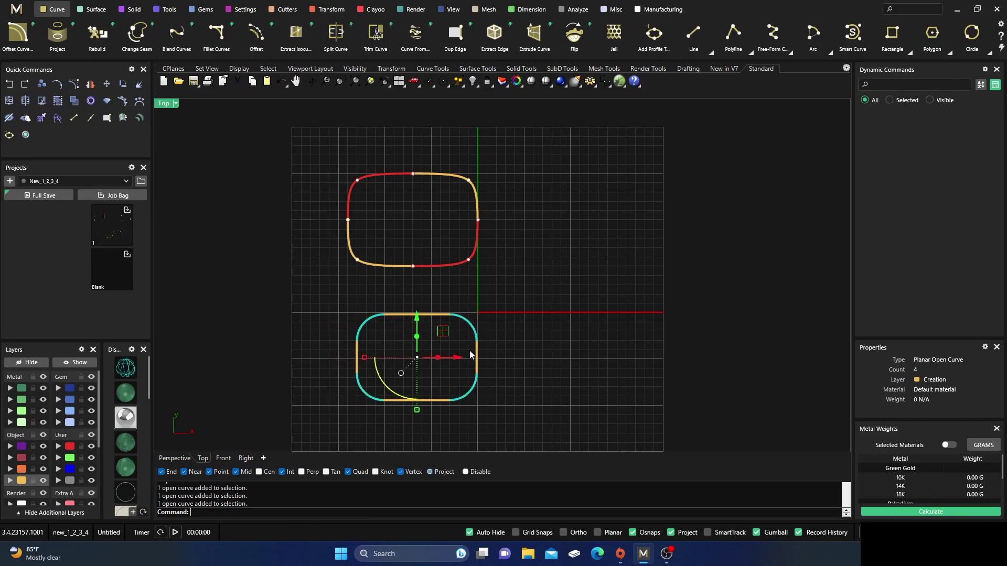
pyautogui.click(139, 84)
pyautogui.click(67, 447)
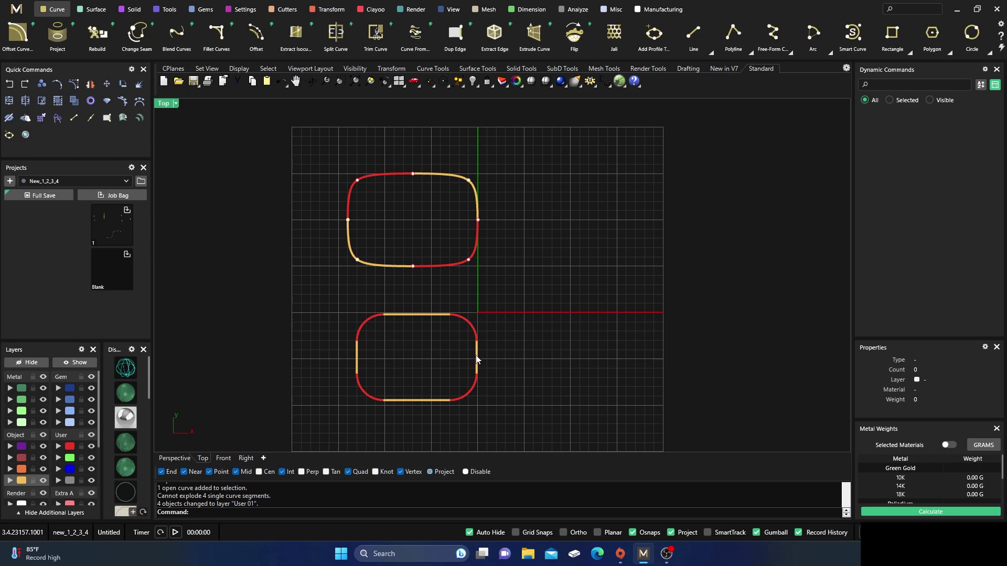
# Show the control points of all eight segments of the lower rectangle
pyautogui.moveTo(329, 314); pyautogui.dragTo(511, 435)
pyautogui.click(79, 85)
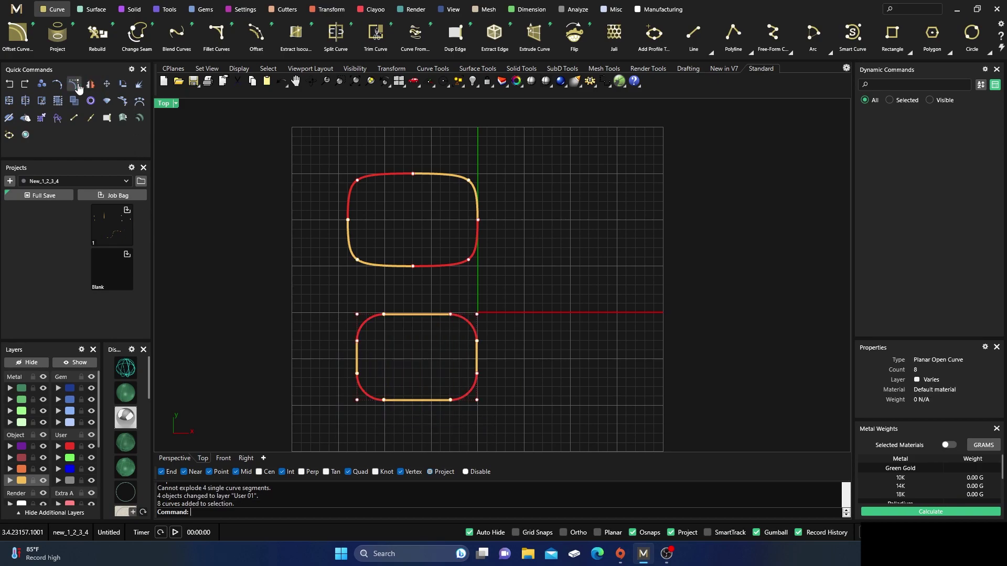
# Try moving the control points where the lower rectangle's corner arc meets its straight segment, and undo the move
pyautogui.scroll(3, 359, 322)
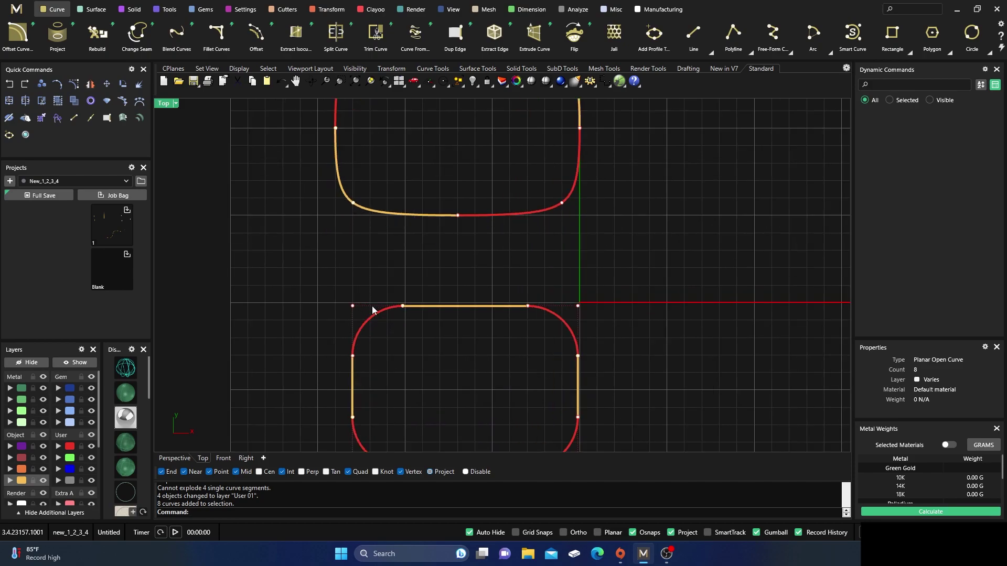
pyautogui.click(352, 306)
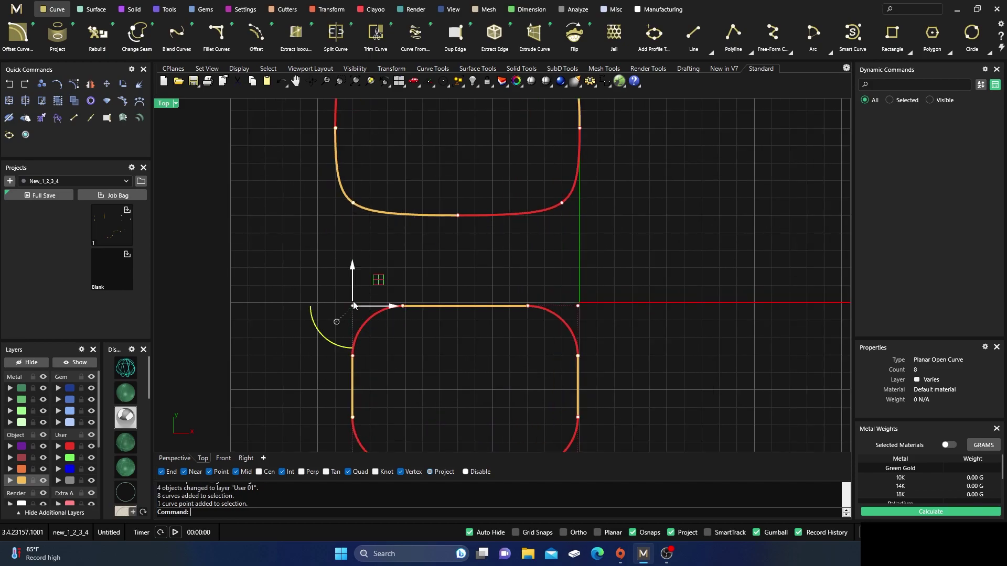
pyautogui.moveTo(392, 294); pyautogui.dragTo(417, 260)
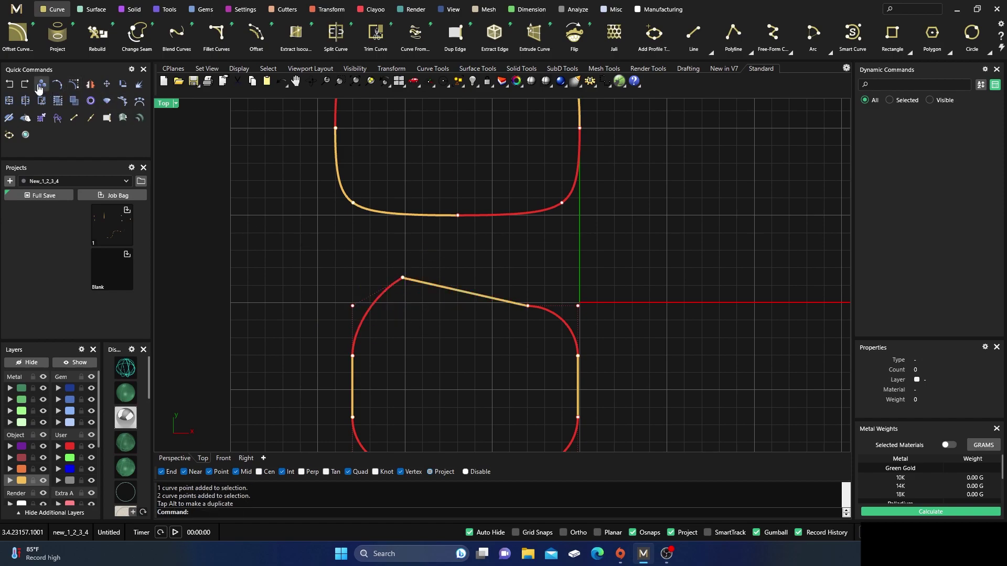
pyautogui.click(9, 84)
pyautogui.click(317, 256)
pyautogui.scroll(-4, 371, 275)
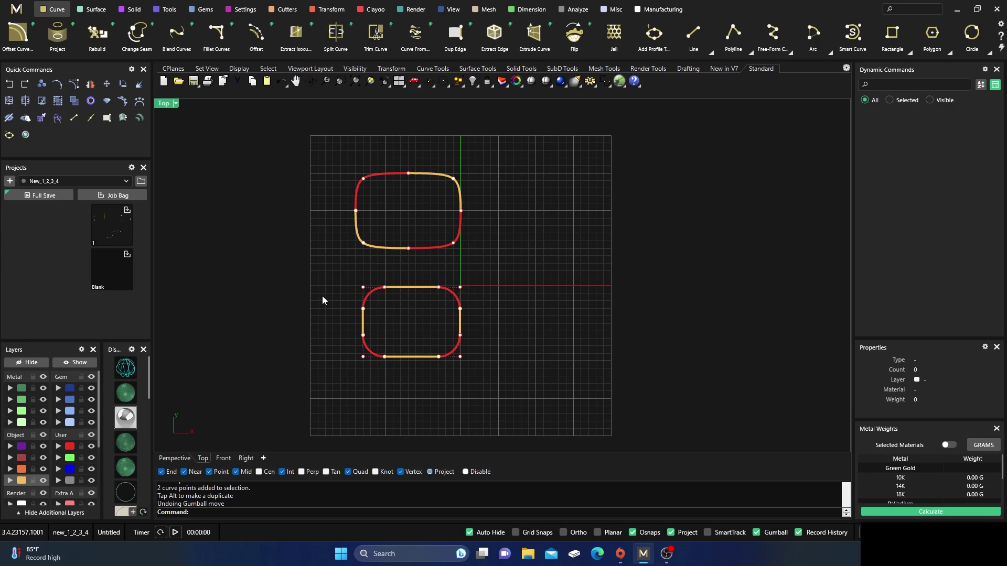
pyautogui.scroll(4, 366, 314)
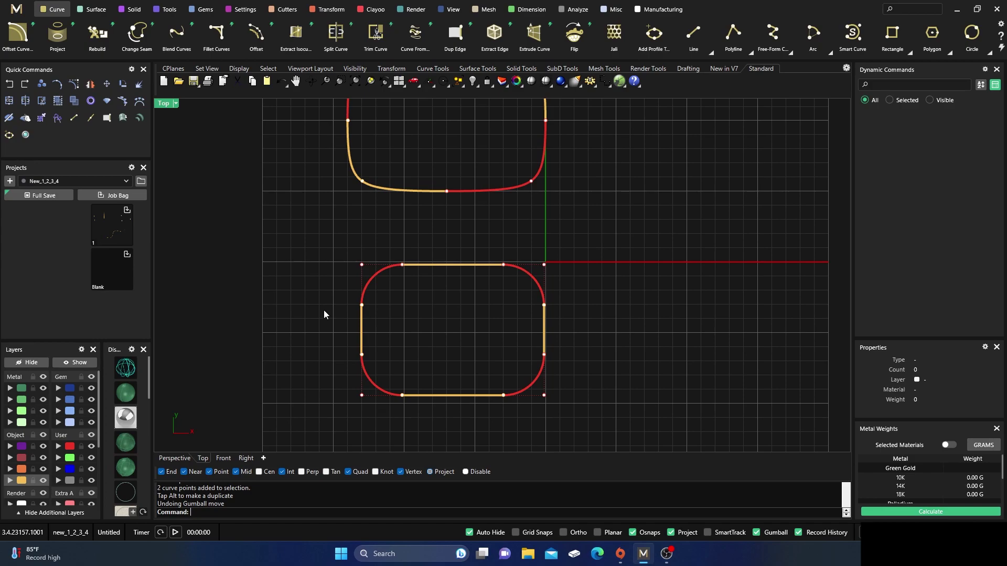
pyautogui.scroll(-2, 340, 288)
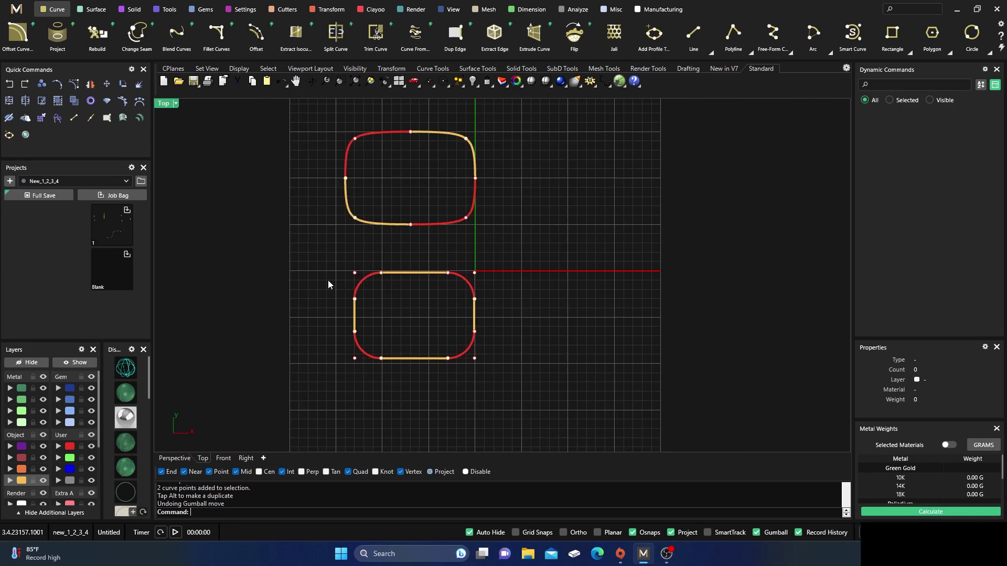
# Show the edit points on all eight segments of the lower rectangle, and clear the selection
pyautogui.moveTo(330, 250); pyautogui.dragTo(488, 409)
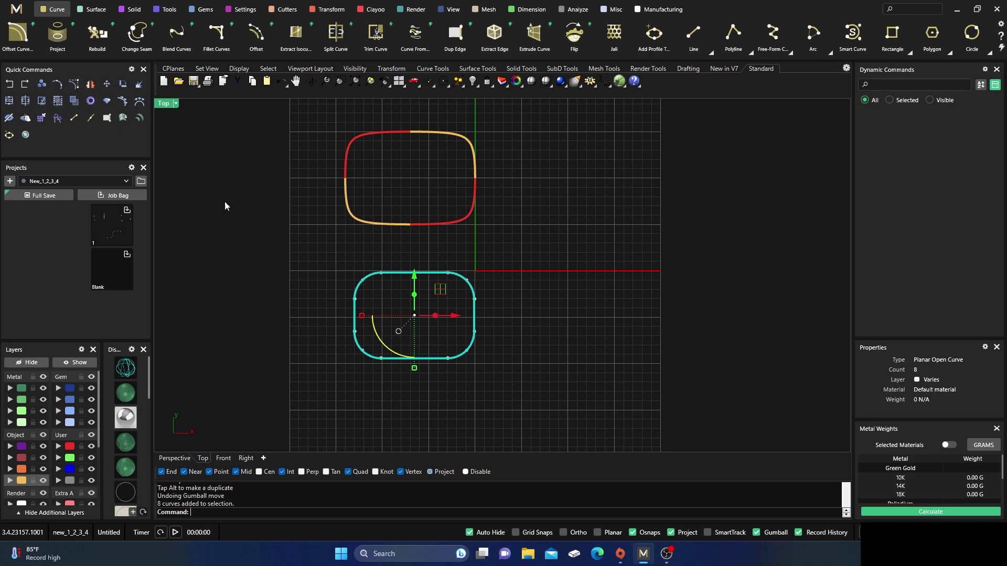
pyautogui.scroll(2, 364, 296)
pyautogui.scroll(2, 364, 296)
pyautogui.click(300, 227)
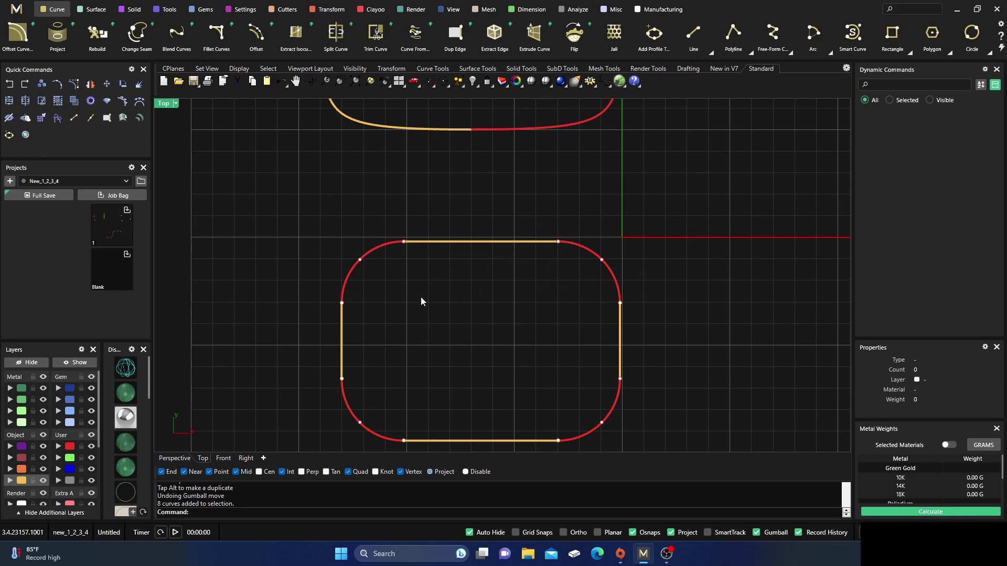
pyautogui.scroll(-2, 421, 302)
pyautogui.moveTo(335, 244); pyautogui.dragTo(571, 403)
pyautogui.press('Escape')
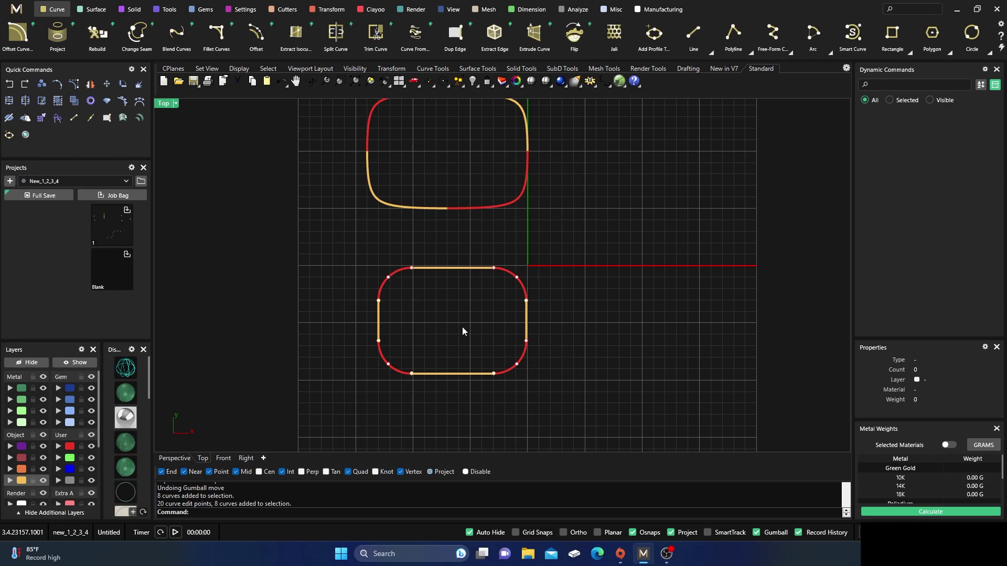
pyautogui.moveTo(462, 330); pyautogui.dragTo(442, 334, button='right')
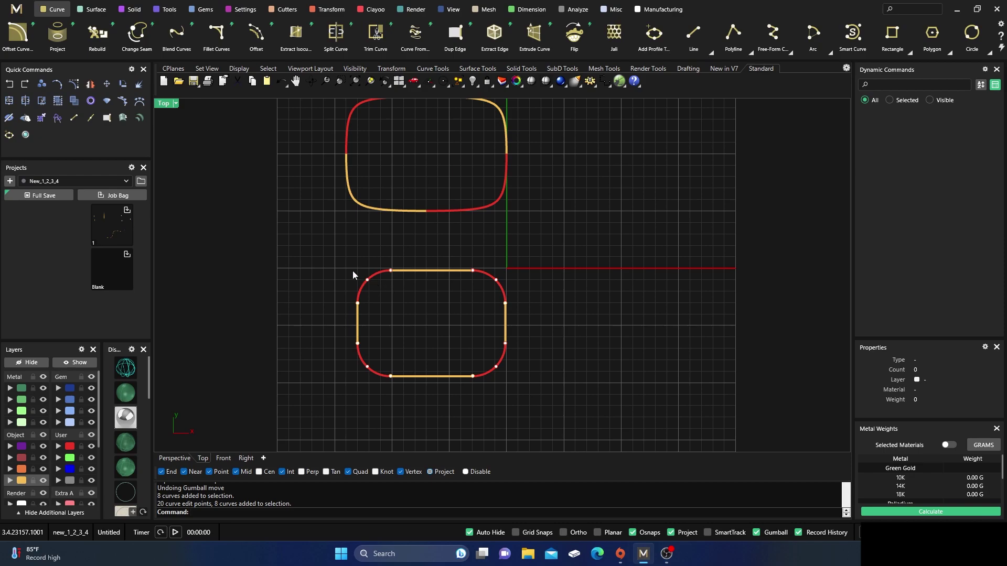
# Rotate all eight segments of the arc-cornered rectangle 90 degrees in the Right view so the profile stands upright
pyautogui.moveTo(317, 256); pyautogui.dragTo(553, 386)
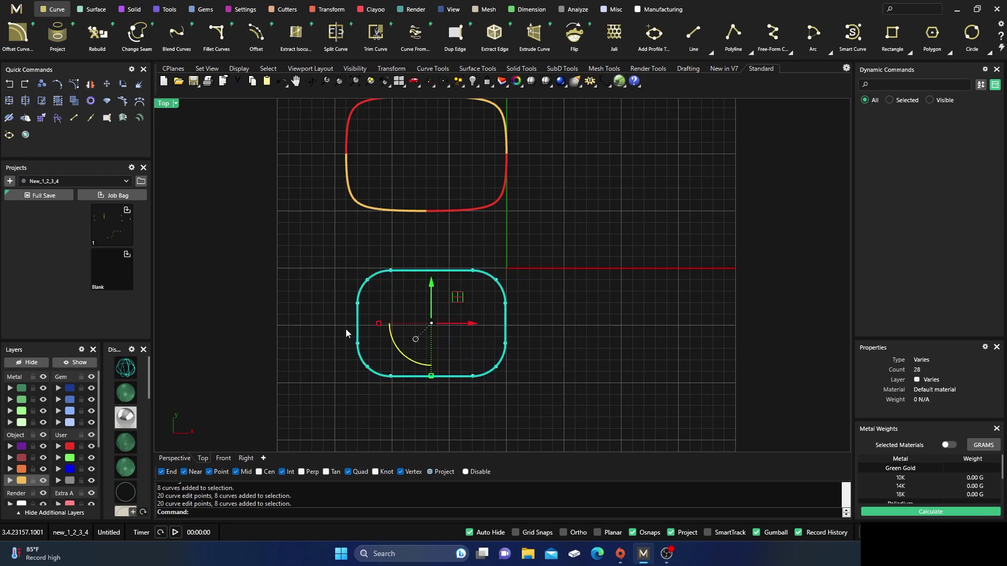
pyautogui.doubleClick(167, 104)
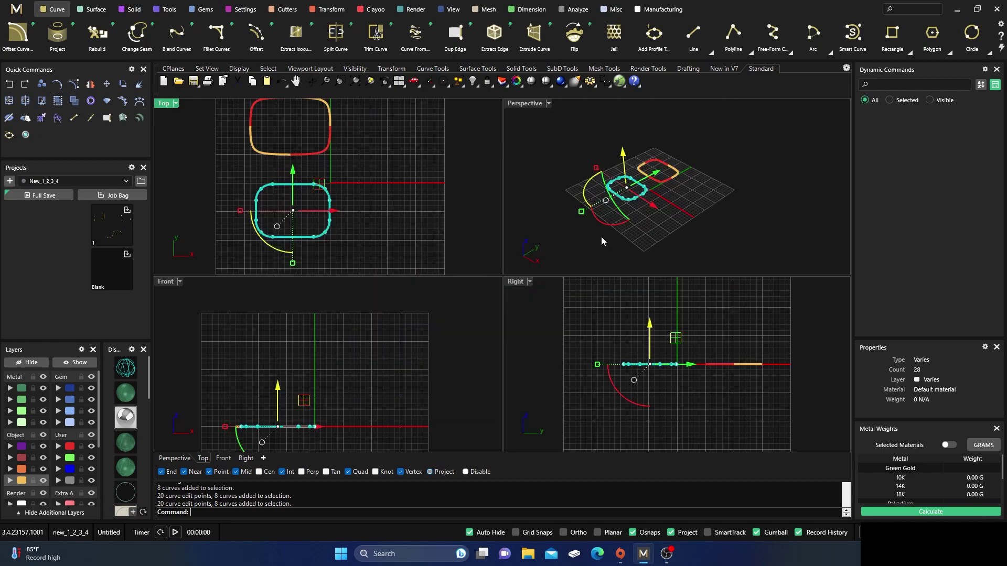
pyautogui.click(622, 397)
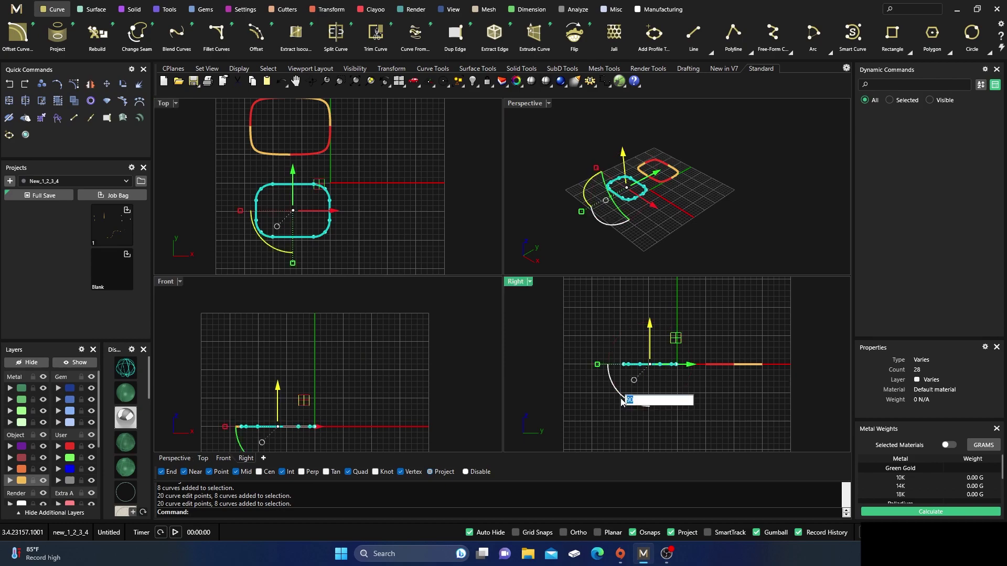
pyautogui.press('Return')
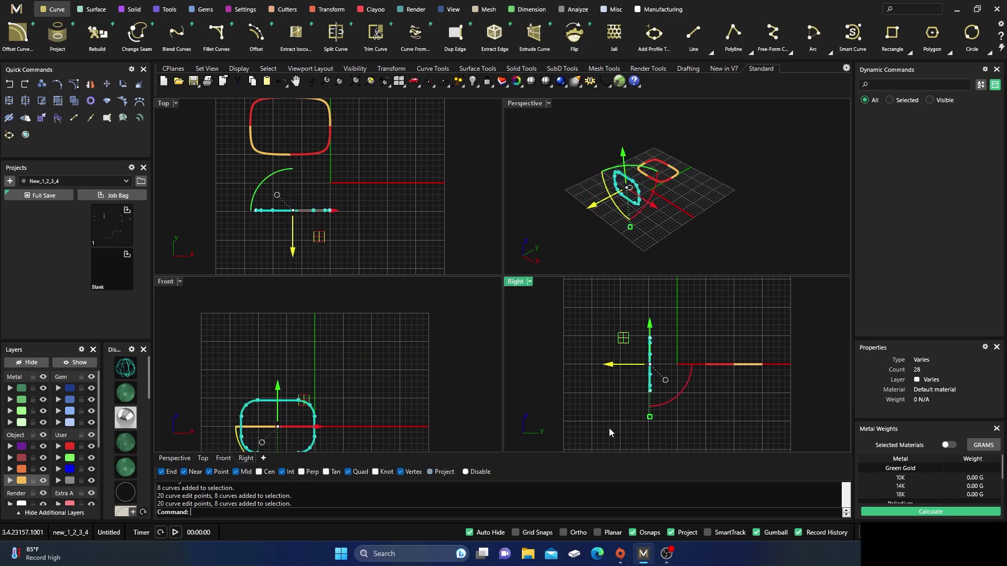
pyautogui.click(577, 251)
pyautogui.moveTo(621, 232); pyautogui.dragTo(651, 196, button='right')
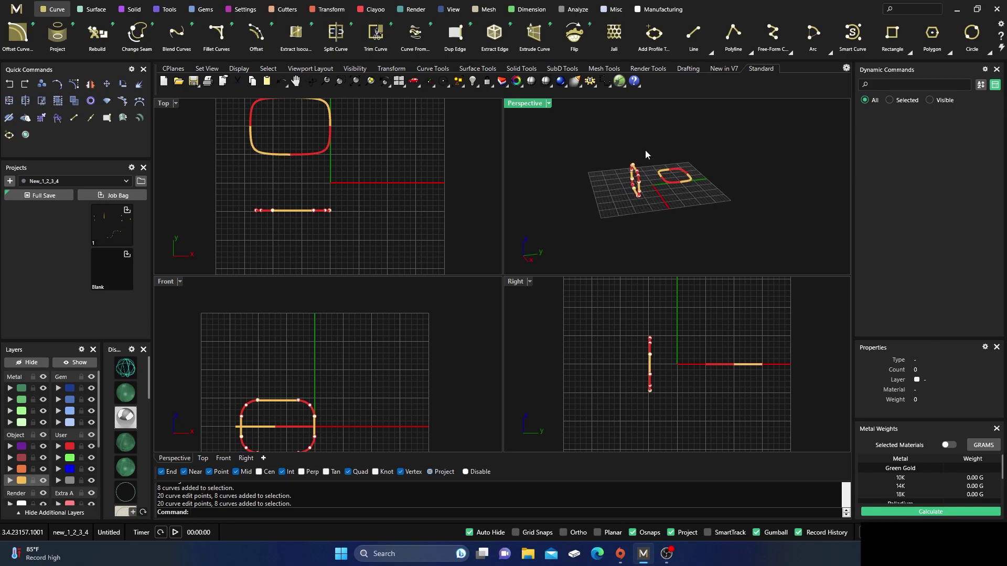
# Move the flat rectangle clear of the grid and shift the upright rectangle along the Y axis to the grid's far edge
pyautogui.moveTo(646, 154); pyautogui.dragTo(725, 222)
pyautogui.moveTo(682, 173); pyautogui.dragTo(765, 152)
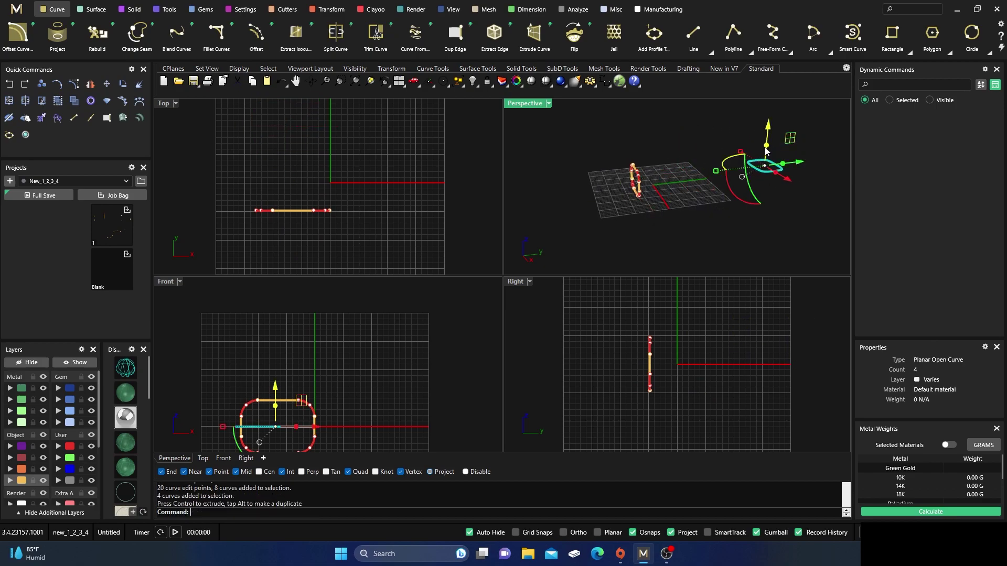
pyautogui.moveTo(610, 150); pyautogui.dragTo(742, 174)
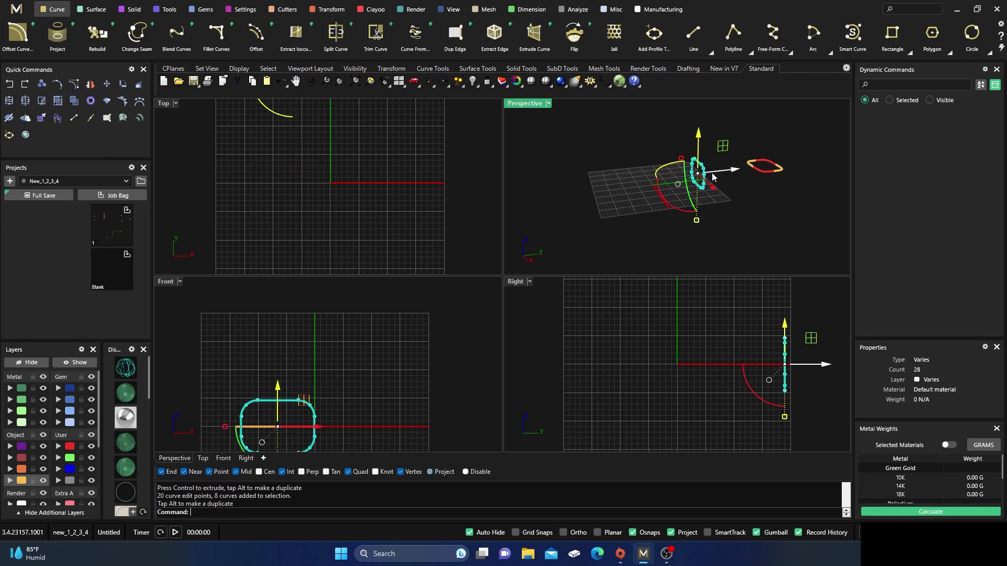
# Duplicate the upright rectangle along the Y axis, placing the copy near the opposite edge of the grid
pyautogui.click(41, 85)
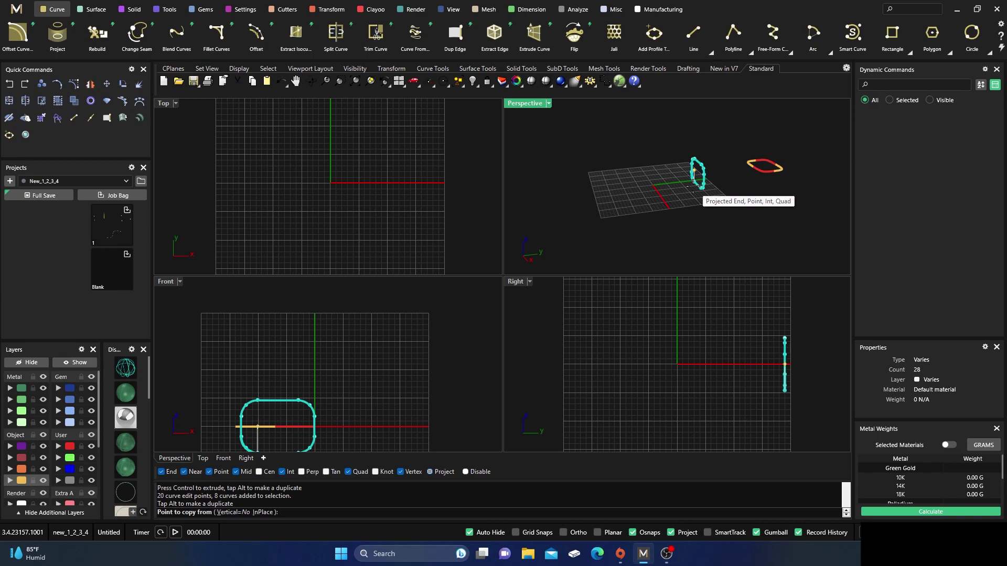
pyautogui.press('Escape')
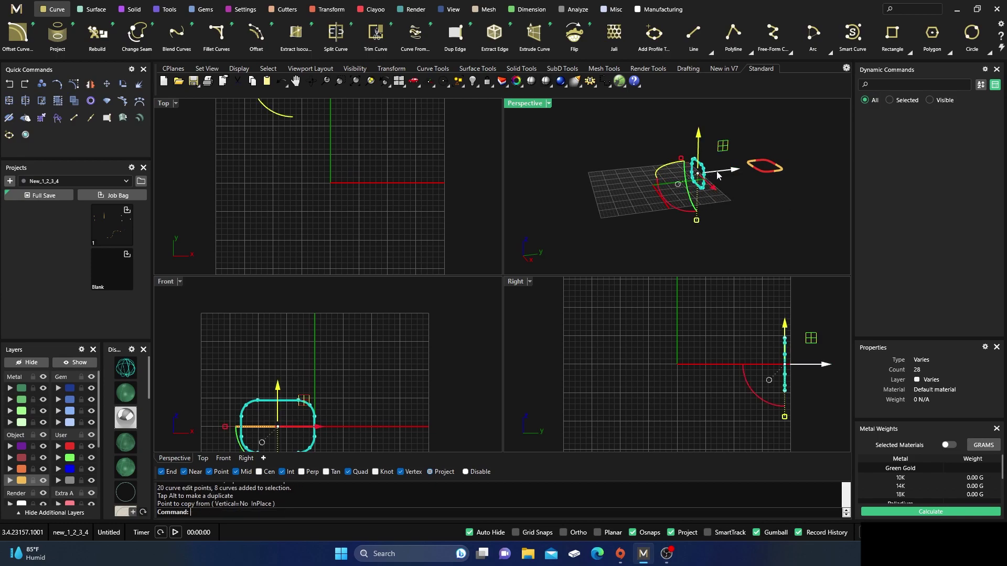
pyautogui.press('alt')
pyautogui.moveTo(736, 172); pyautogui.dragTo(662, 193)
pyautogui.click(643, 124)
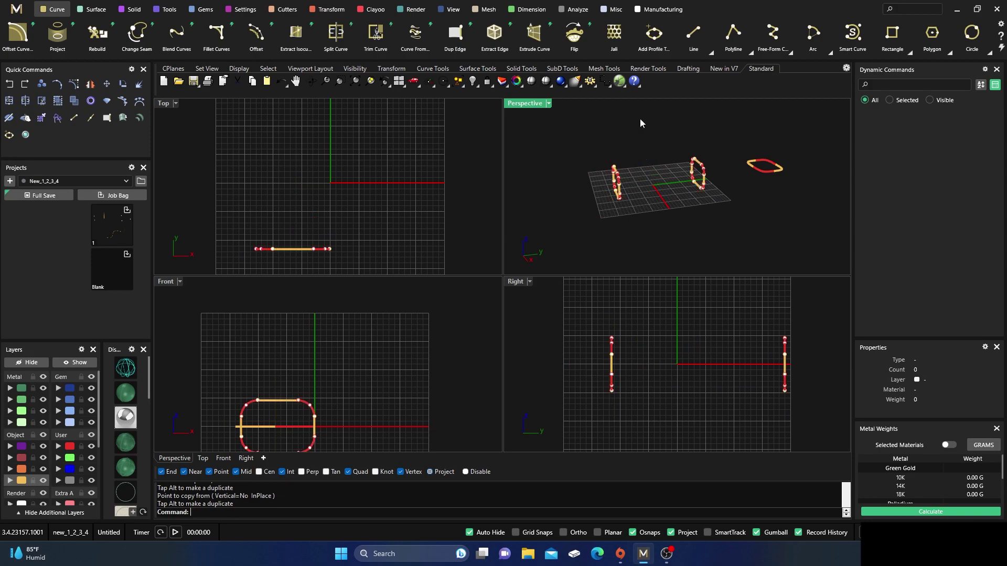
# Create a Profile Sweep between matching corner arcs of the two upright rectangles in the maximized Perspective view
pyautogui.doubleClick(521, 105)
pyautogui.moveTo(514, 236); pyautogui.dragTo(505, 252, button='right')
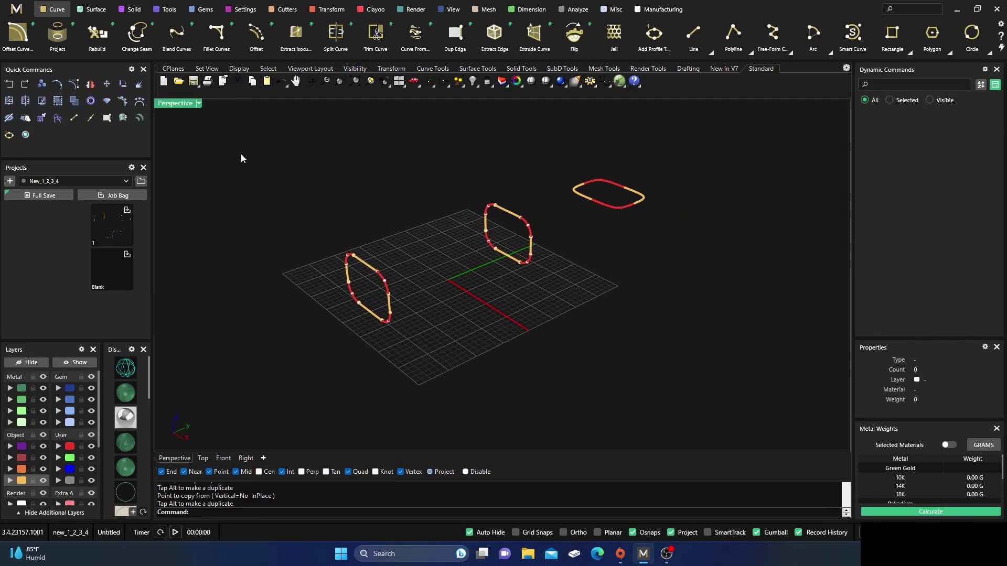
pyautogui.click(94, 11)
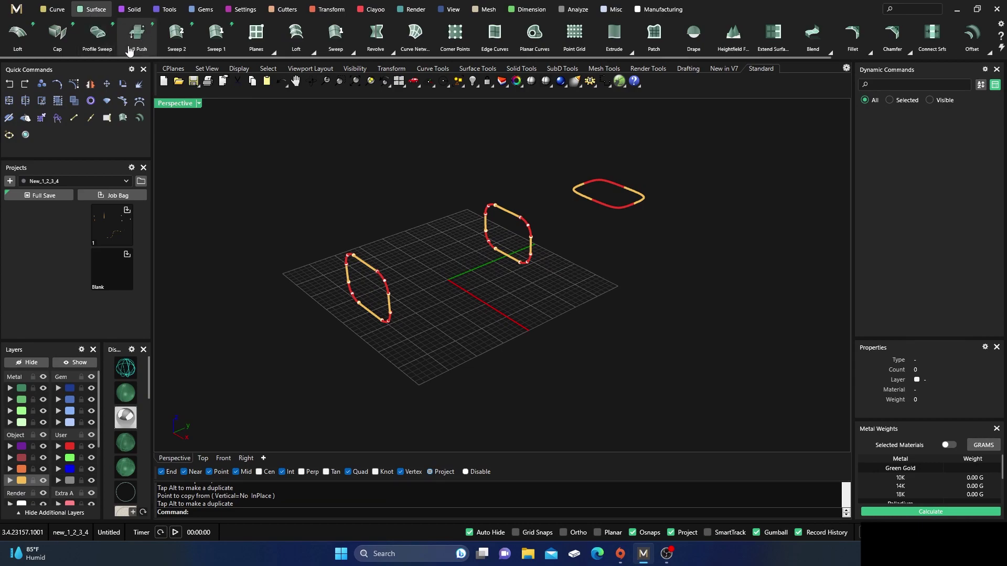
pyautogui.click(98, 35)
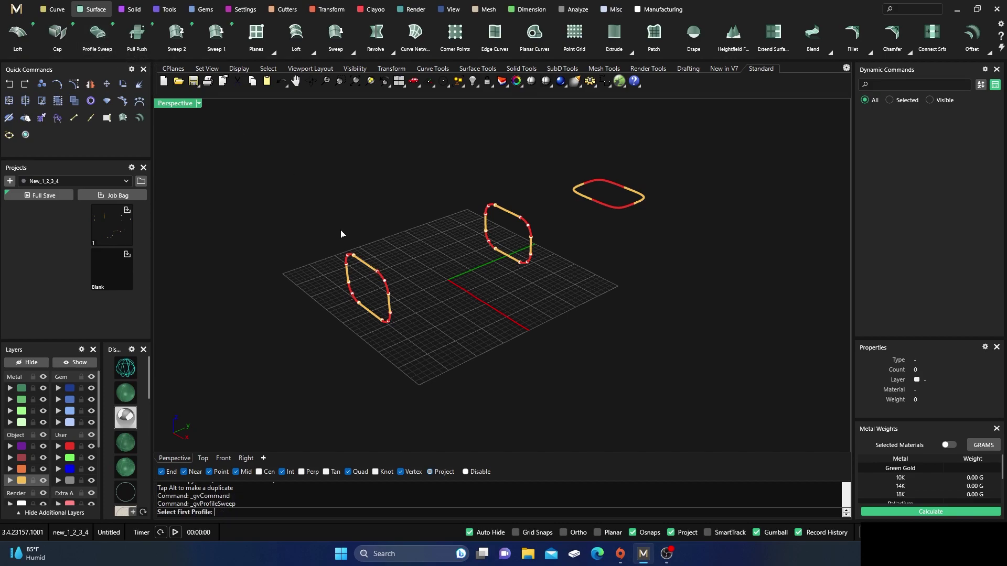
pyautogui.click(381, 277)
pyautogui.click(528, 229)
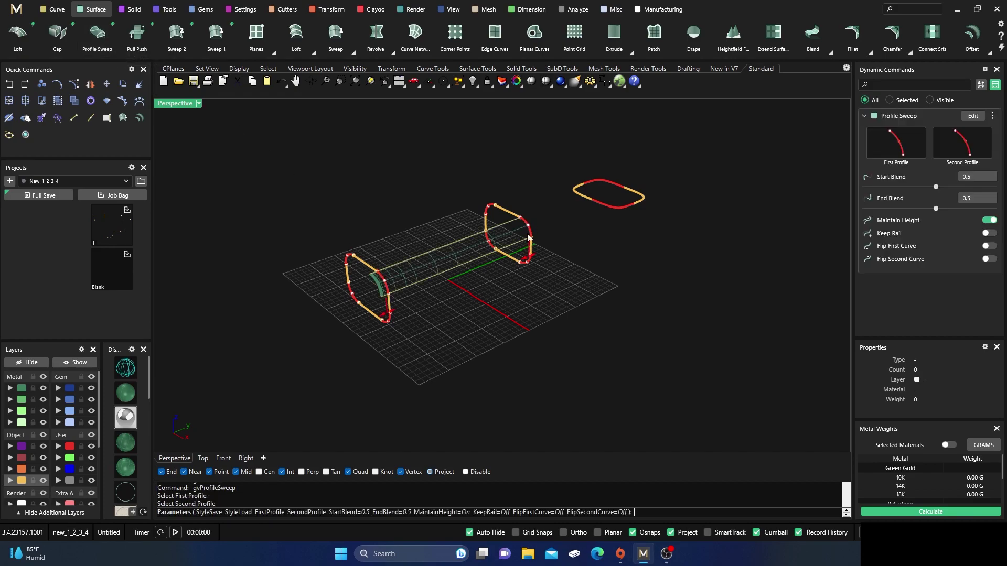
# Set the corner sweep's Start Blend to -2.7 so the surface runs straight between the two arcs
pyautogui.moveTo(478, 316); pyautogui.dragTo(463, 308, button='right')
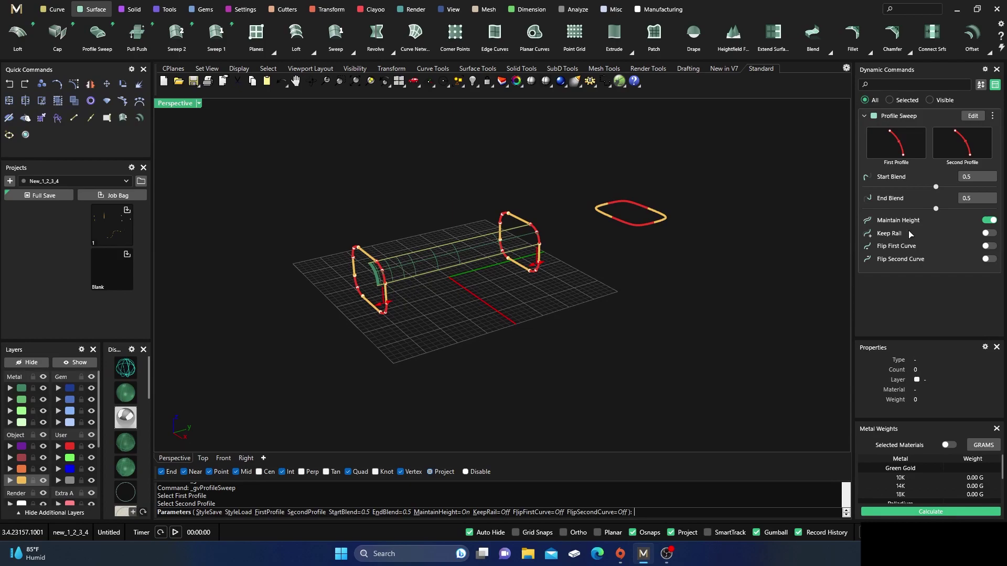
pyautogui.moveTo(736, 305); pyautogui.dragTo(656, 313, button='right')
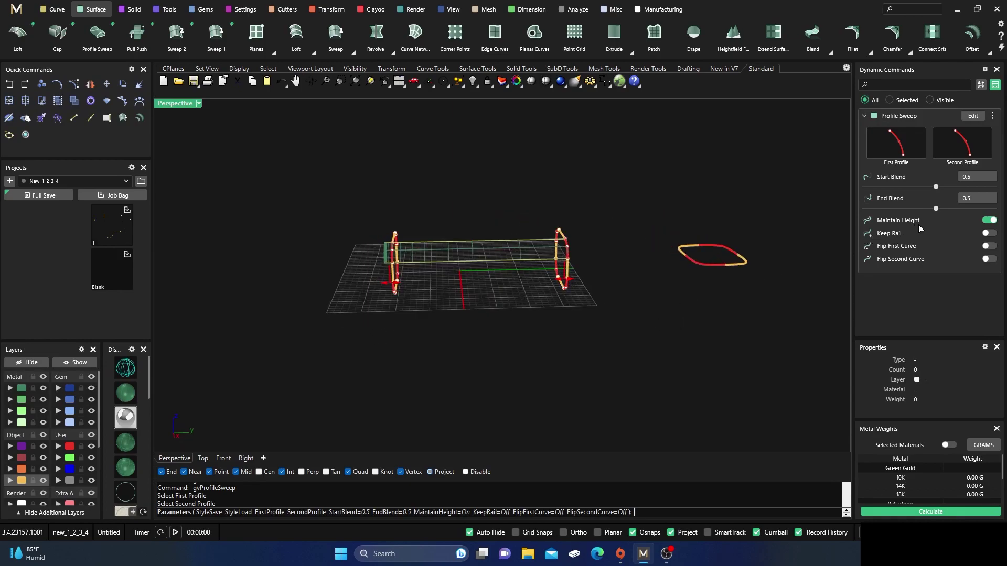
pyautogui.moveTo(678, 378); pyautogui.dragTo(602, 364, button='right')
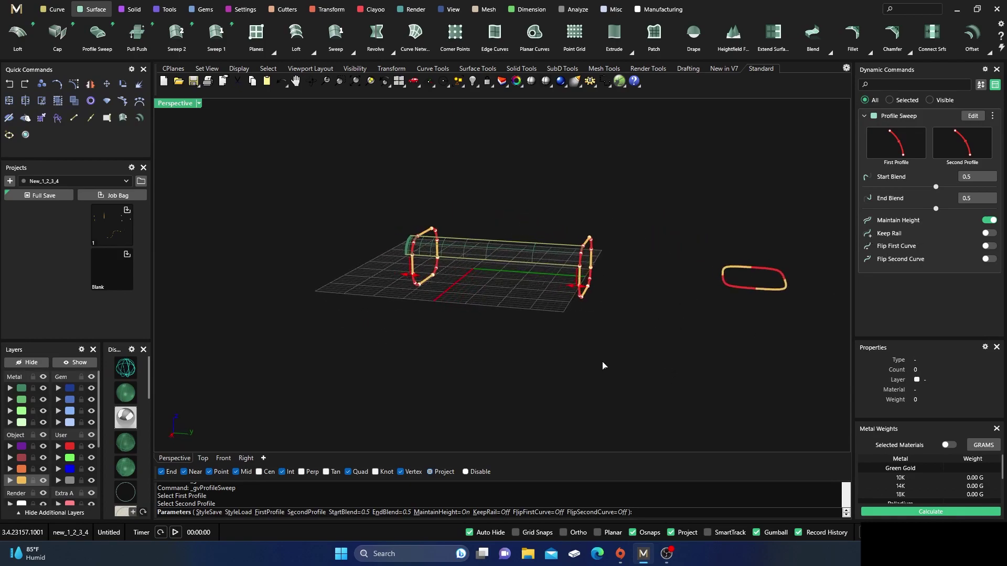
pyautogui.moveTo(458, 307); pyautogui.dragTo(411, 272, button='right')
pyautogui.moveTo(402, 259); pyautogui.dragTo(420, 258)
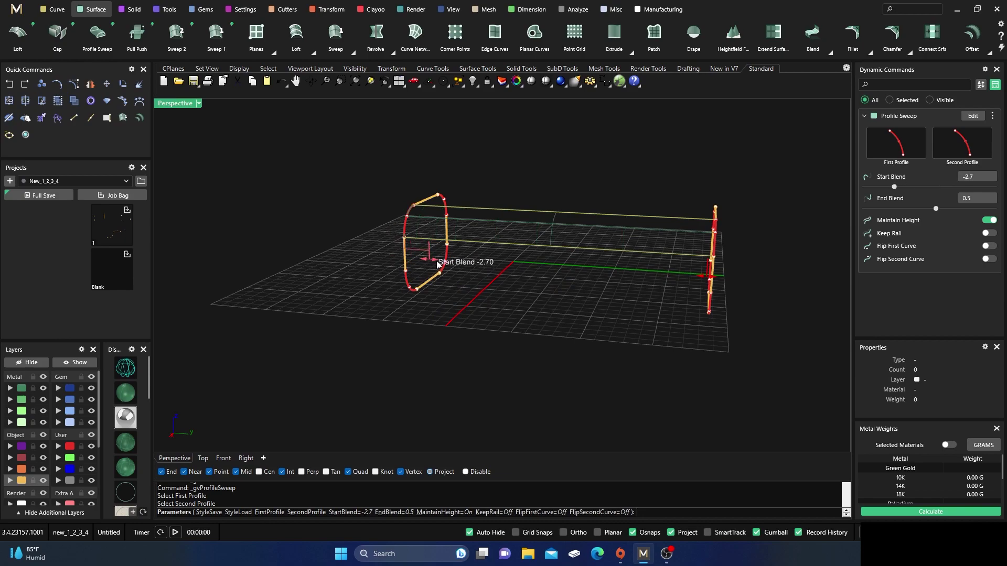
pyautogui.moveTo(420, 258)
pyautogui.mouseDown(button='right')
pyautogui.moveTo(568, 317)
pyautogui.moveTo(628, 303)
pyautogui.moveTo(638, 337)
pyautogui.moveTo(115, 411)
pyautogui.moveTo(126, 397)
pyautogui.moveTo(296, 353)
pyautogui.moveTo(348, 352)
pyautogui.mouseUp(button='right')
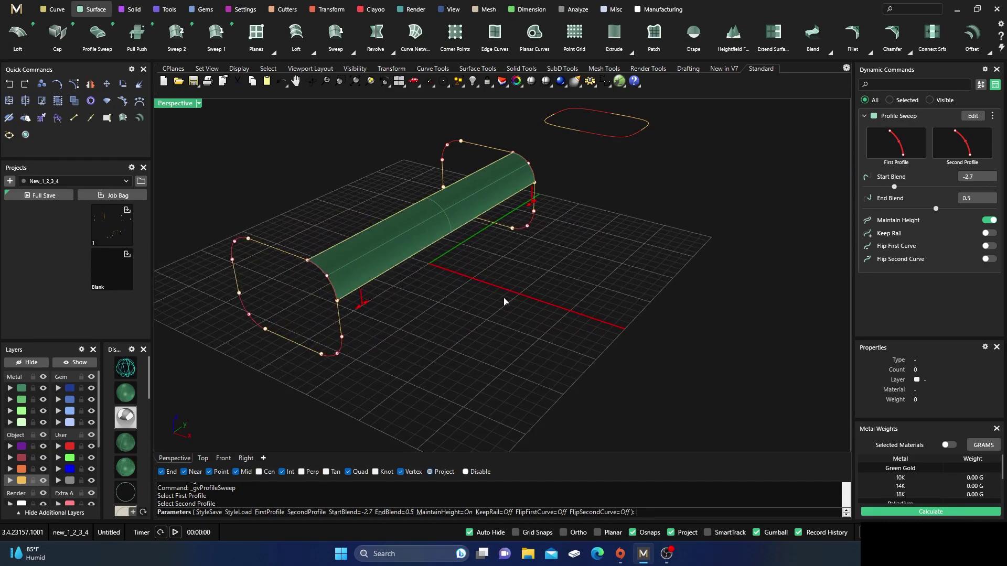
pyautogui.moveTo(503, 299); pyautogui.dragTo(519, 294, button='right')
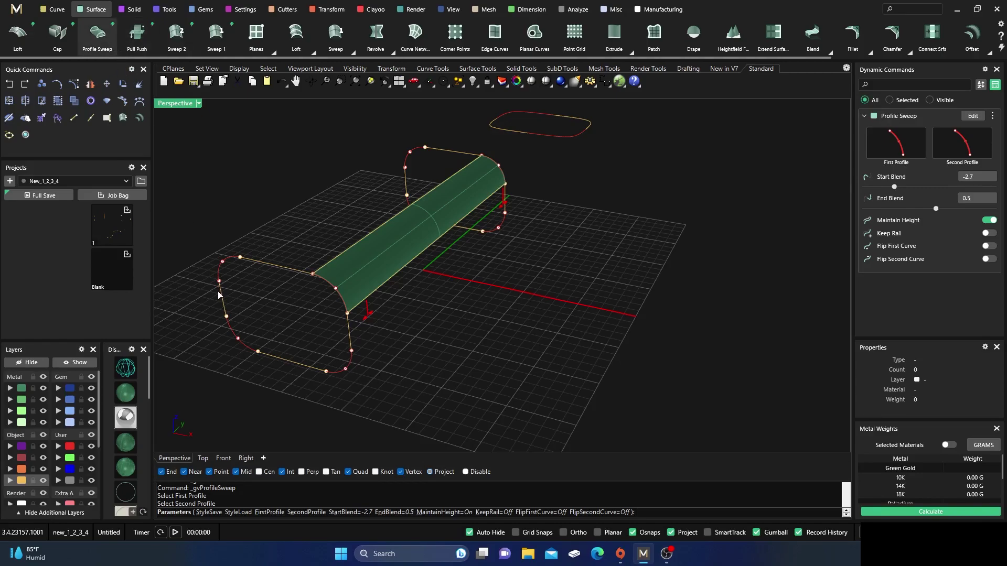
# Complete the corner sweep and create a second Profile Sweep between the rectangles' matching straight vertical side segments, opposite the corner sweep
pyautogui.click(269, 269)
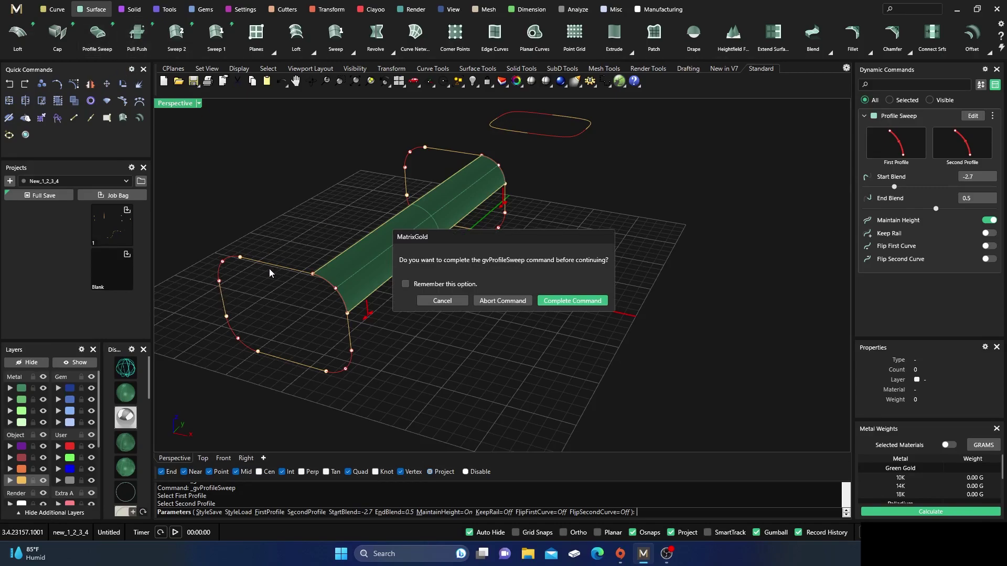
pyautogui.click(558, 301)
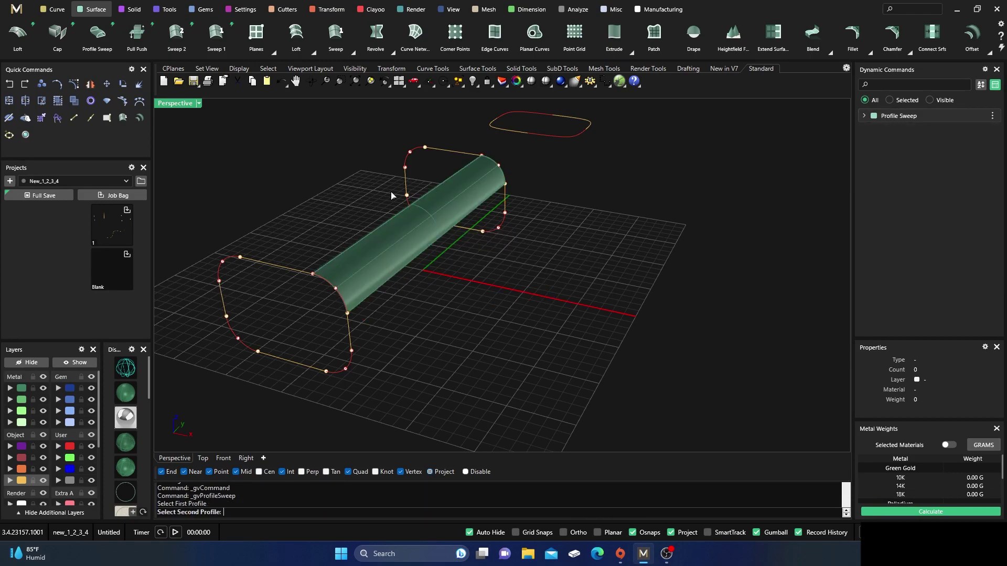
pyautogui.click(406, 186)
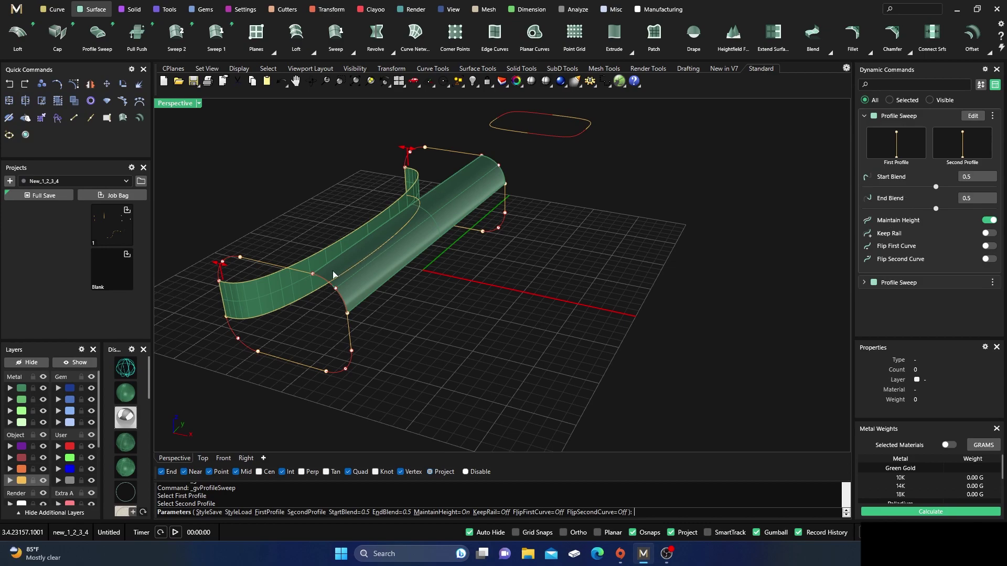
# Set the side sweep's Start Blend and End Blend to 0 so the surface runs straight between the two segments
pyautogui.moveTo(333, 274); pyautogui.dragTo(351, 259, button='right')
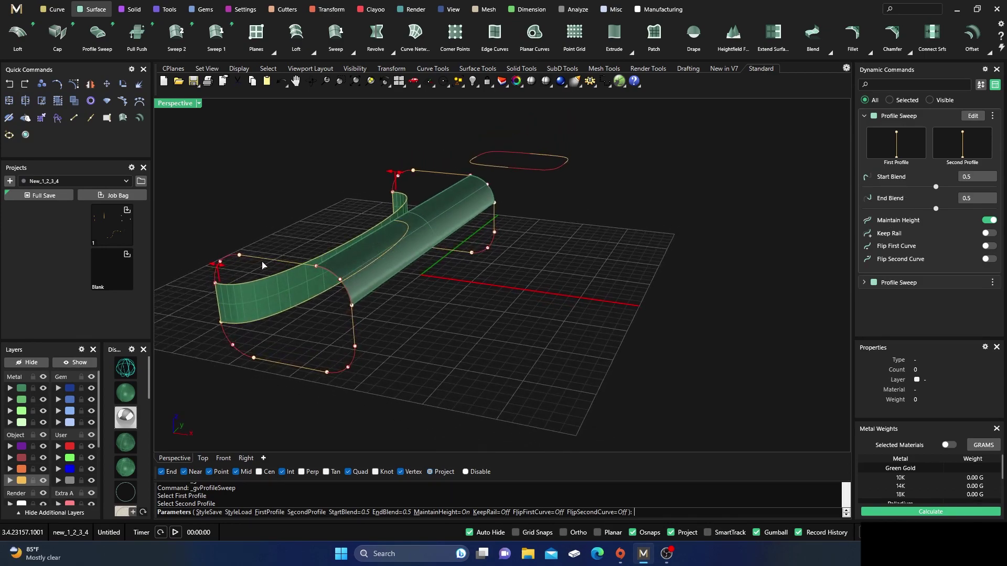
pyautogui.moveTo(219, 267)
pyautogui.mouseDown()
pyautogui.moveTo(192, 271)
pyautogui.moveTo(213, 265)
pyautogui.mouseUp()
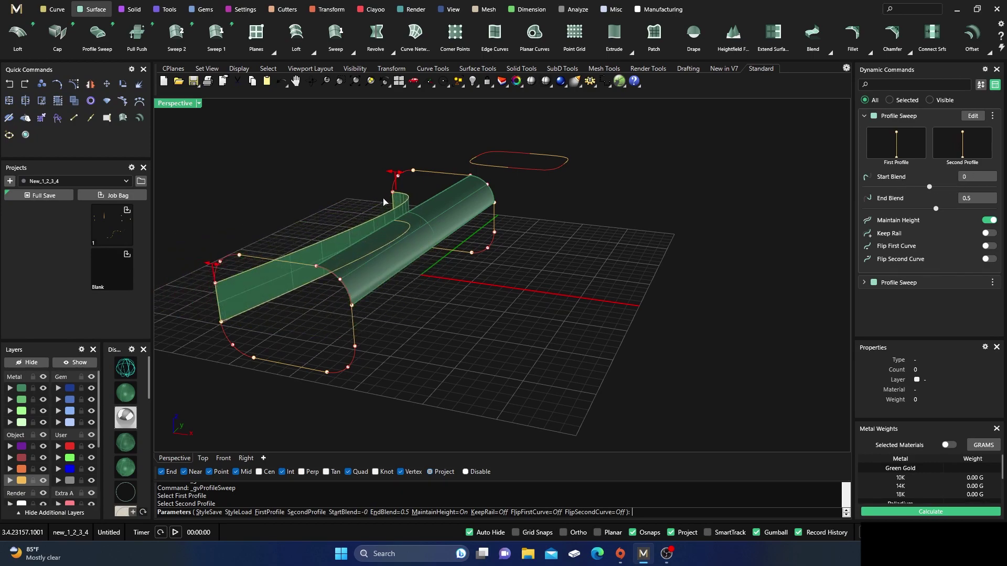
pyautogui.moveTo(394, 171)
pyautogui.mouseDown()
pyautogui.moveTo(383, 178)
pyautogui.moveTo(394, 184)
pyautogui.mouseUp()
pyautogui.click(972, 199)
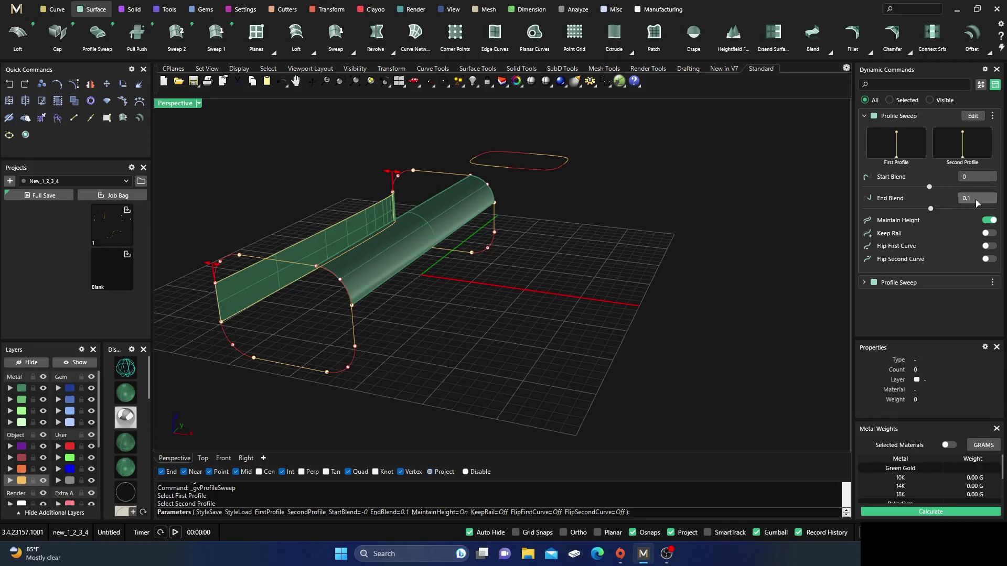
pyautogui.write('0')
pyautogui.press('Return')
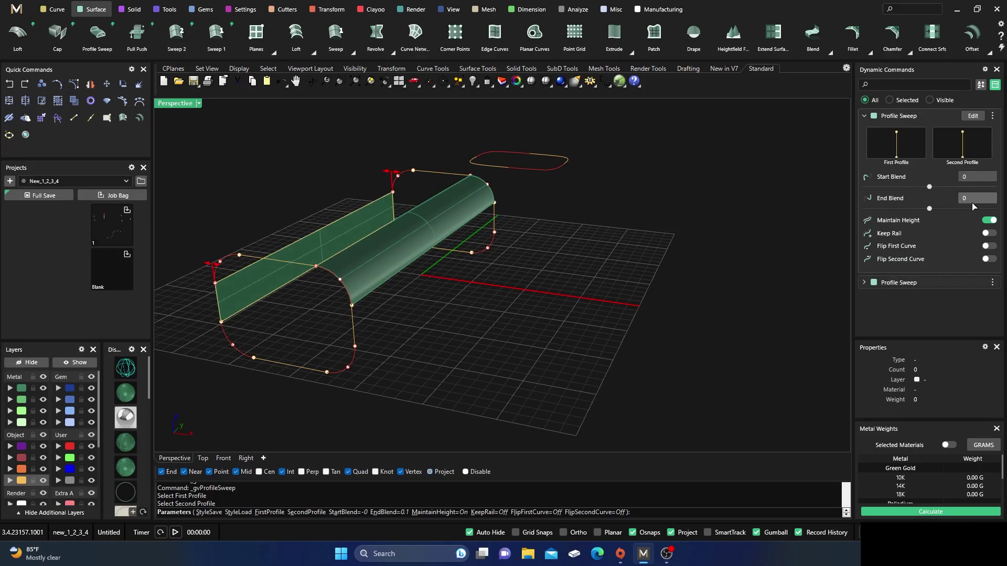
# Bow the side sweep outward with Start Blend -0.8 and End Blend -0.6, and complete the surface
pyautogui.moveTo(426, 237); pyautogui.dragTo(399, 306, button='right')
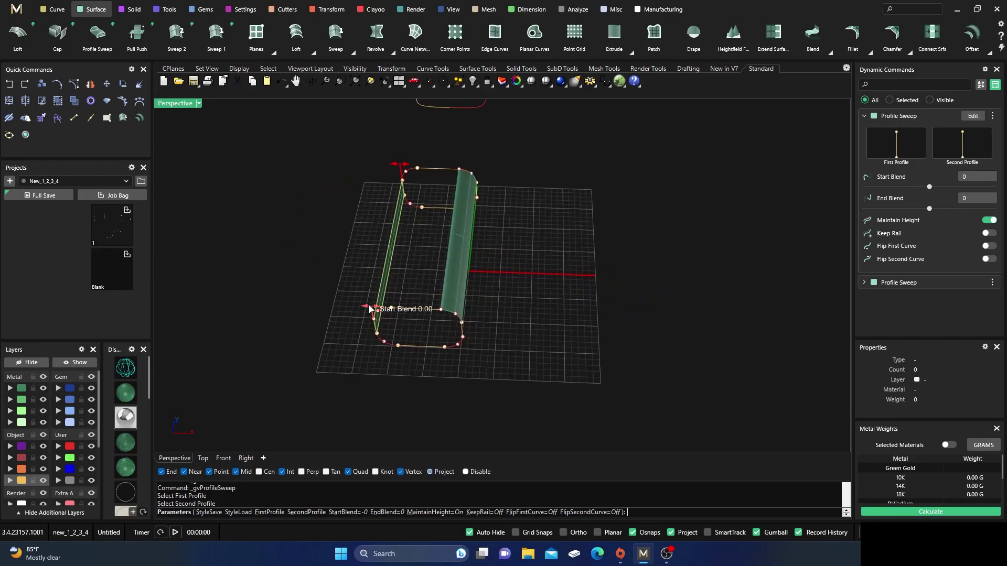
pyautogui.moveTo(363, 308); pyautogui.dragTo(367, 310)
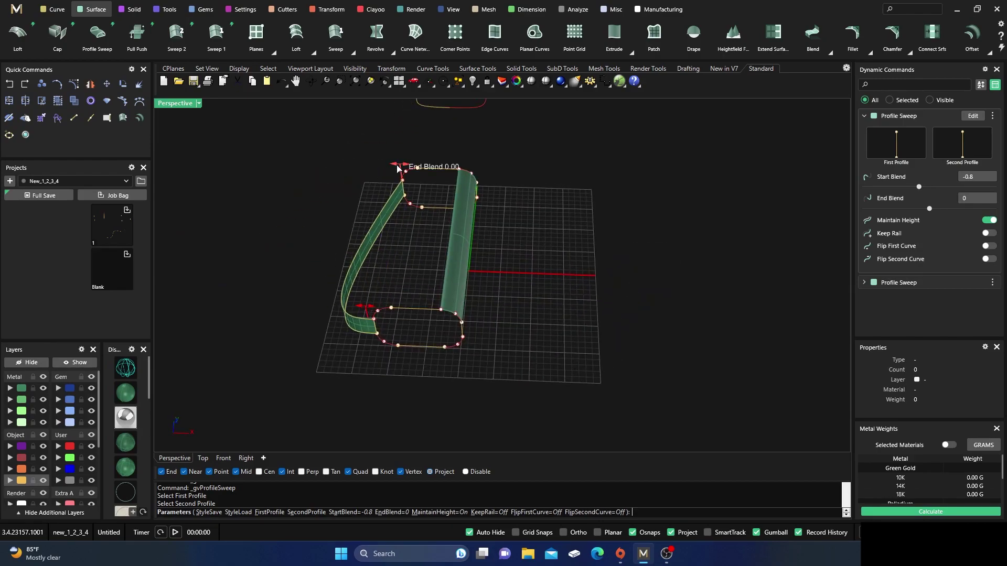
pyautogui.moveTo(398, 165); pyautogui.dragTo(397, 172)
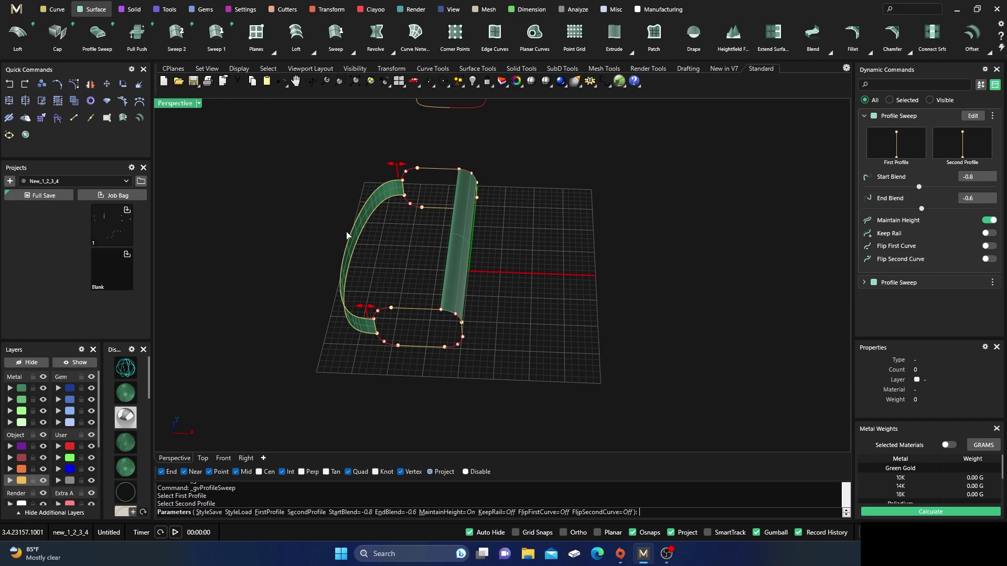
pyautogui.moveTo(346, 235); pyautogui.dragTo(363, 205, button='right')
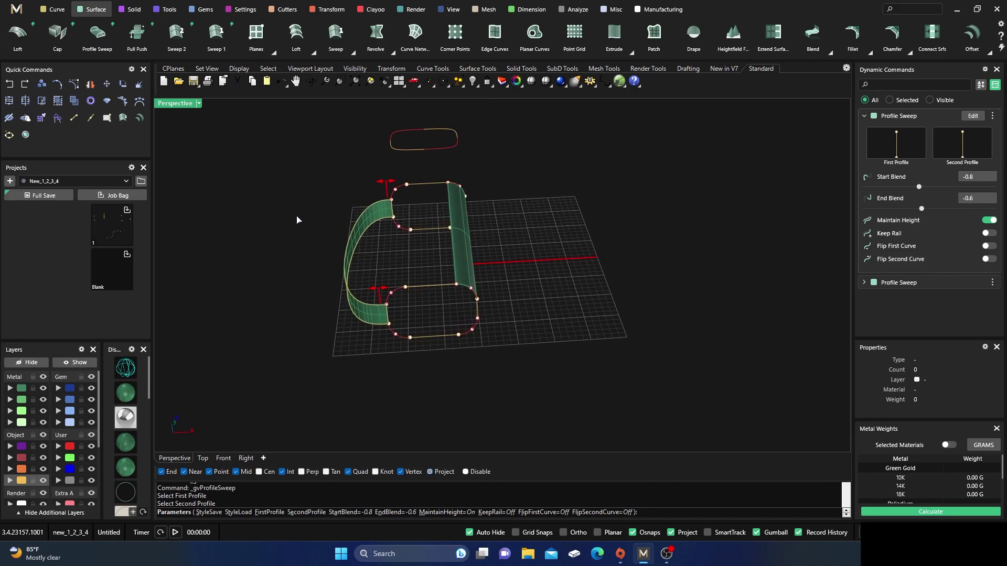
pyautogui.rightClick(294, 234)
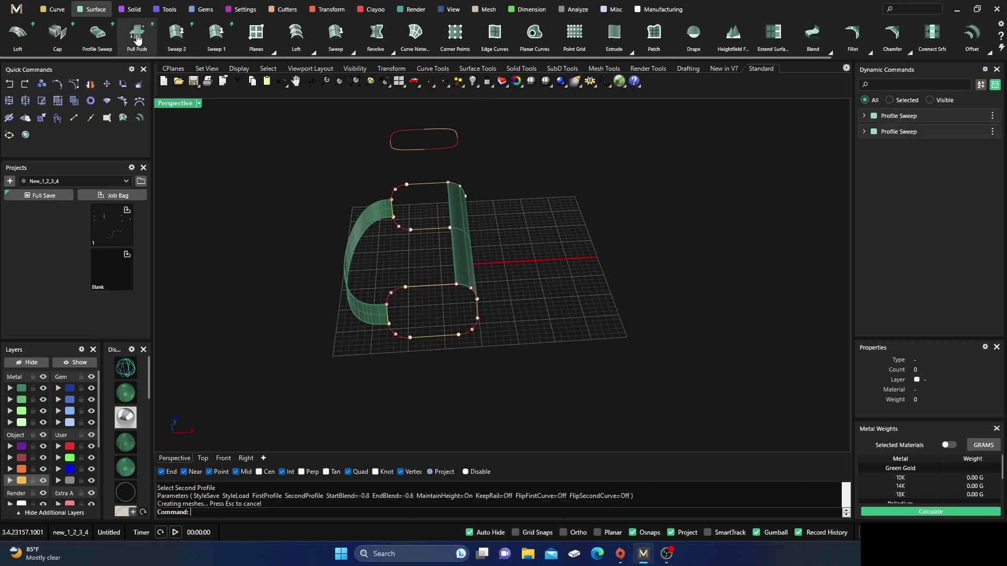
pyautogui.click(828, 52)
pyautogui.click(822, 85)
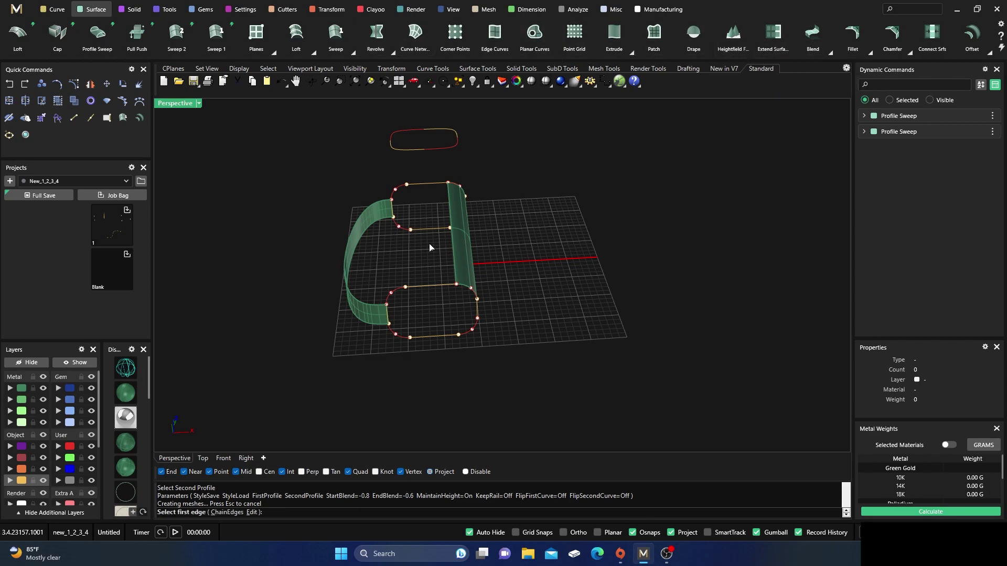
pyautogui.click(454, 252)
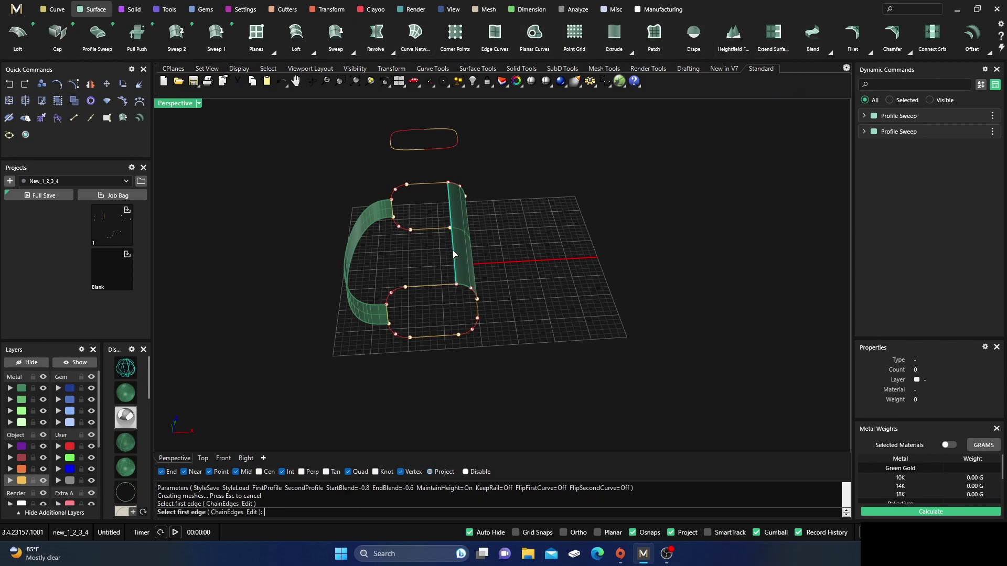
pyautogui.click(350, 249)
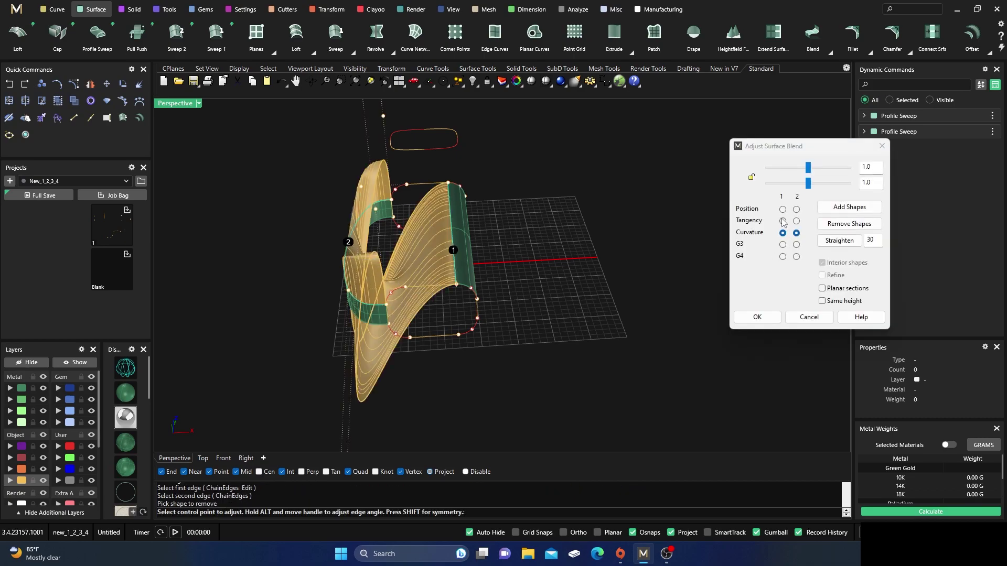
pyautogui.click(783, 221)
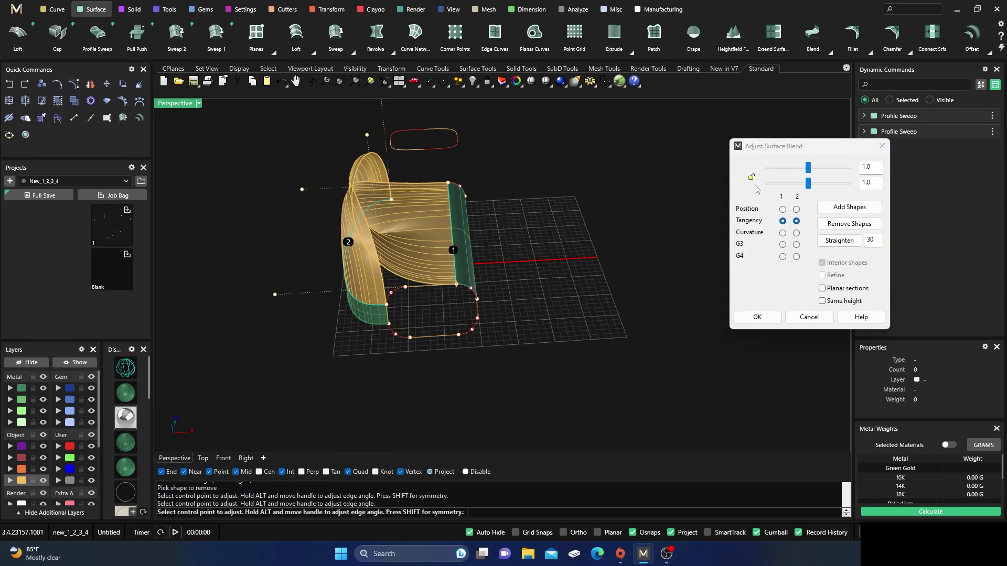
pyautogui.moveTo(666, 288); pyautogui.dragTo(709, 261, button='right')
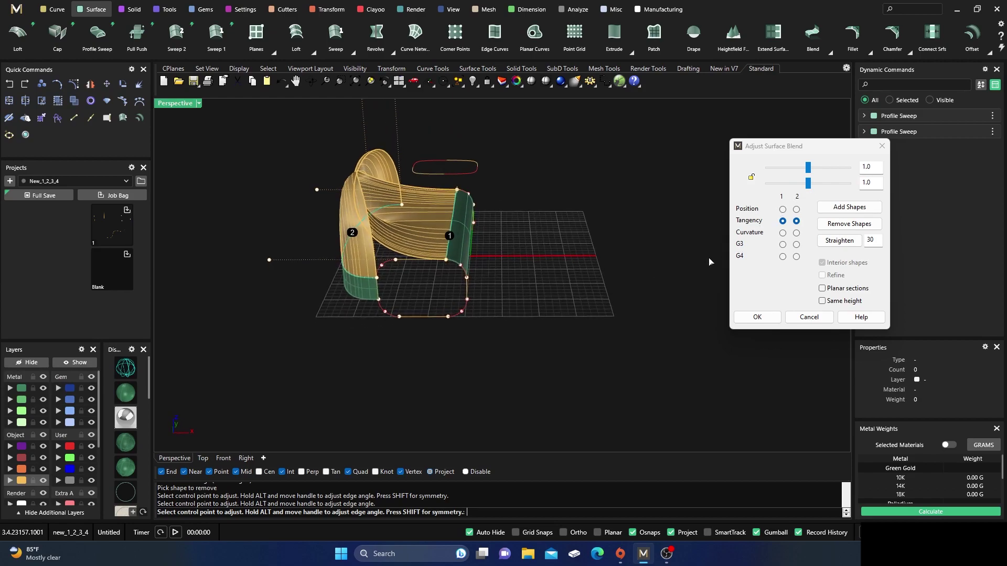
pyautogui.click(757, 316)
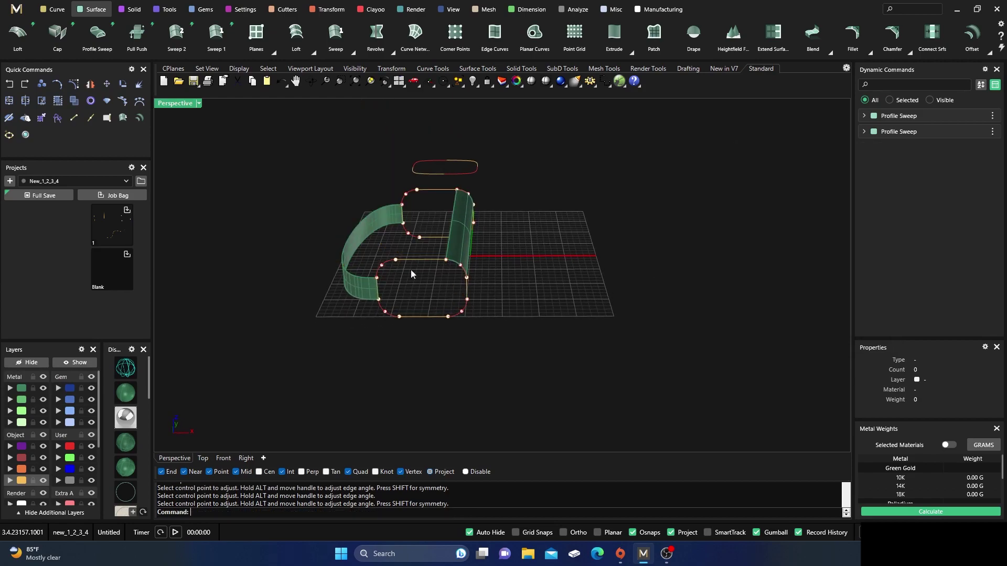
# Blend the side sweep's upper edge to the corner sweep's upper edge as a surface, using Tangency continuity at both edges
pyautogui.press('Return')
pyautogui.click(368, 282)
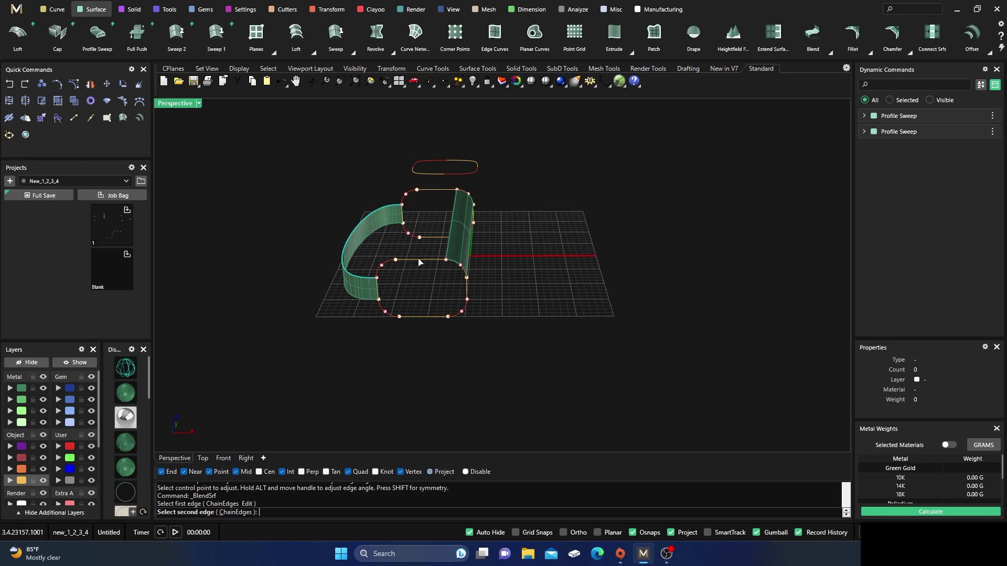
pyautogui.click(446, 257)
pyautogui.moveTo(568, 263); pyautogui.dragTo(640, 228, button='right')
pyautogui.click(782, 221)
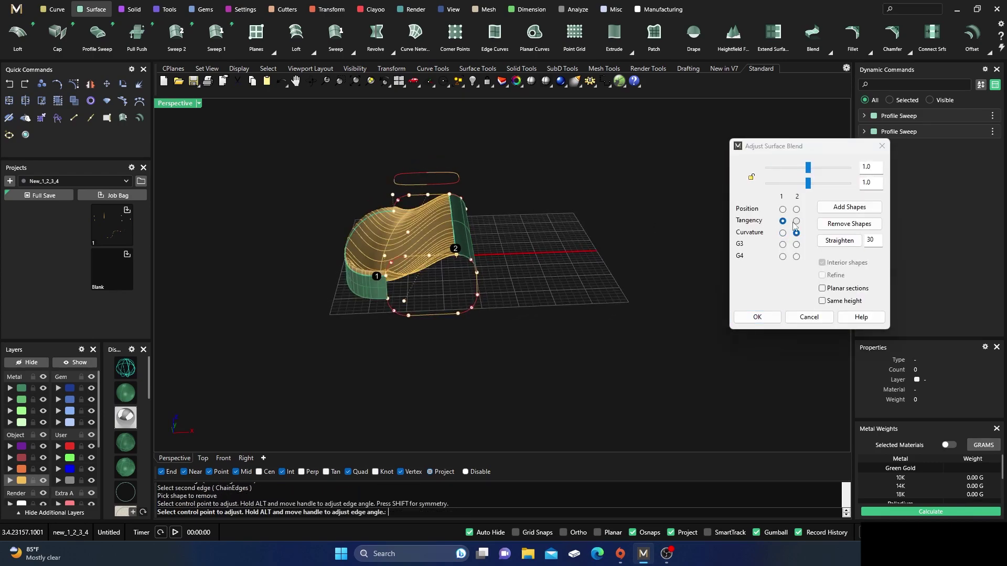
pyautogui.click(796, 221)
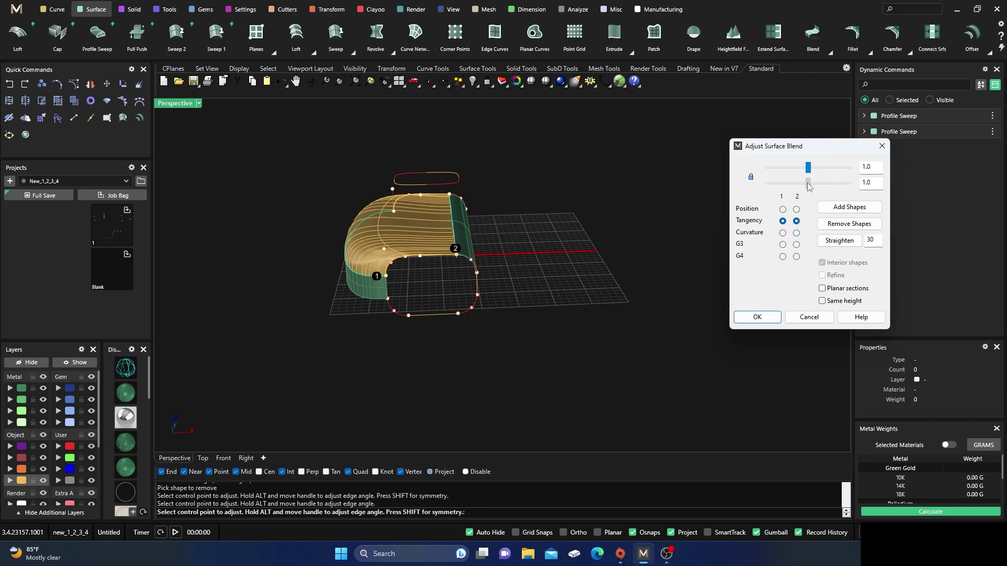
# Lock the two surface blend bulge values together, set both to 1.32, and accept the blend
pyautogui.moveTo(808, 184)
pyautogui.mouseDown()
pyautogui.moveTo(800, 187)
pyautogui.moveTo(809, 193)
pyautogui.moveTo(816, 184)
pyautogui.mouseUp()
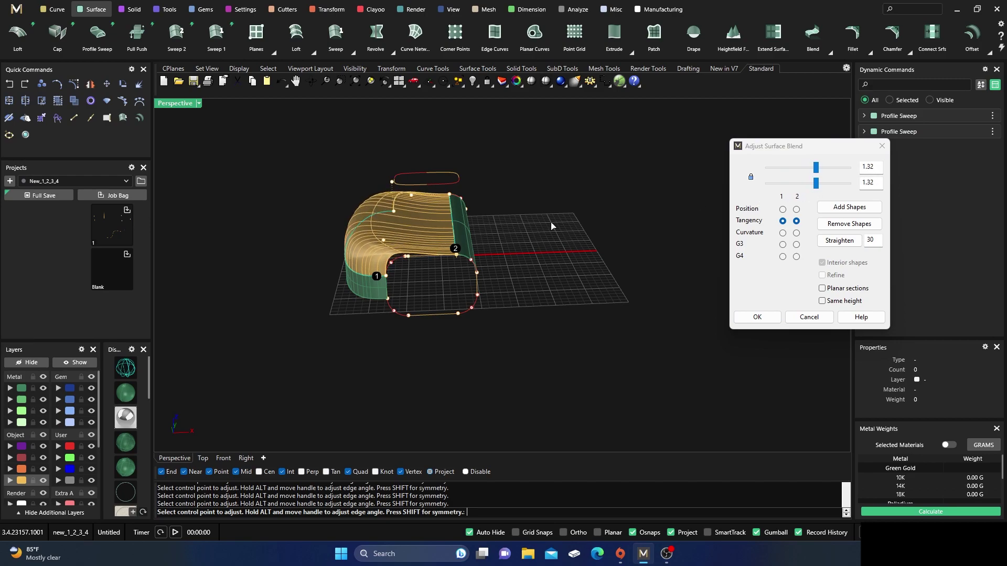
pyautogui.moveTo(548, 228); pyautogui.dragTo(504, 272, button='right')
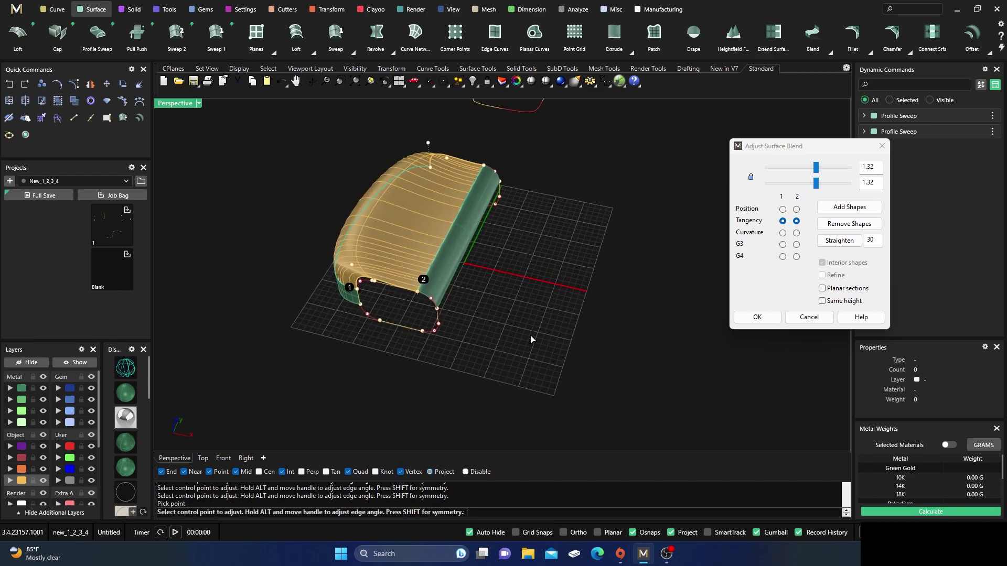
pyautogui.click(757, 317)
pyautogui.moveTo(632, 348); pyautogui.dragTo(579, 314, button='right')
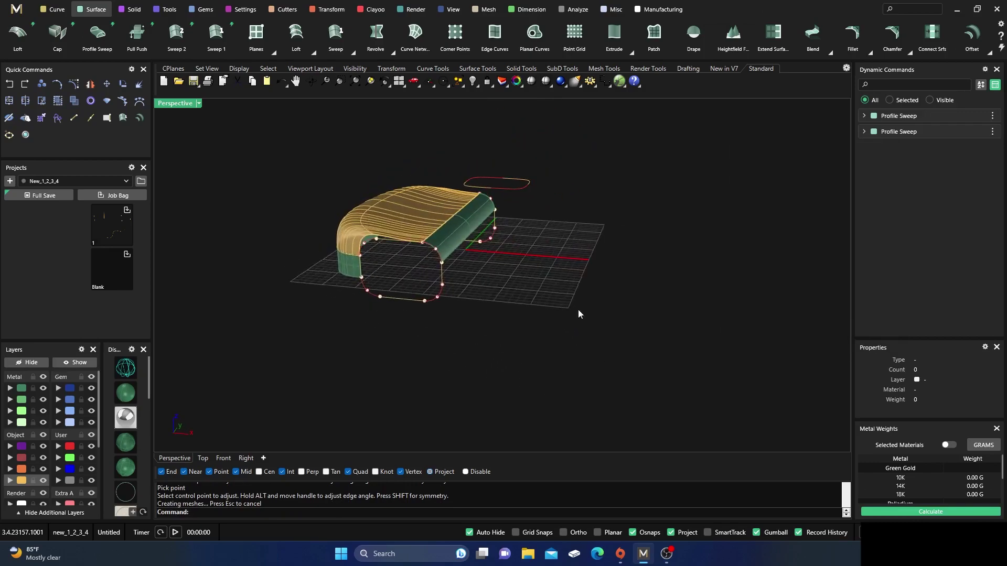
# Edit the bowed side Profile Sweep, setting its Start Blend to -0.3 so the connected blend surface updates with it
pyautogui.scroll(4, 433, 255)
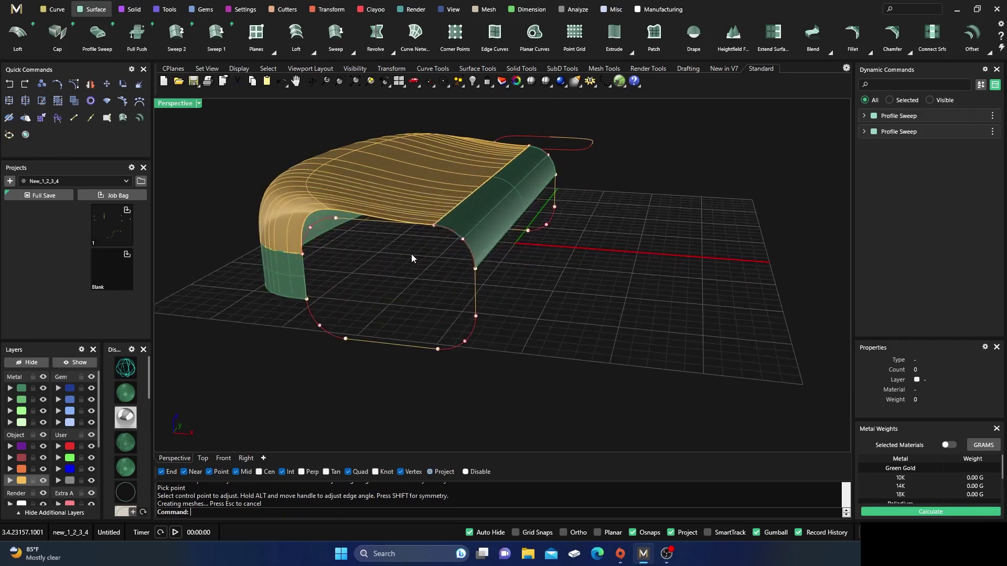
pyautogui.click(295, 253)
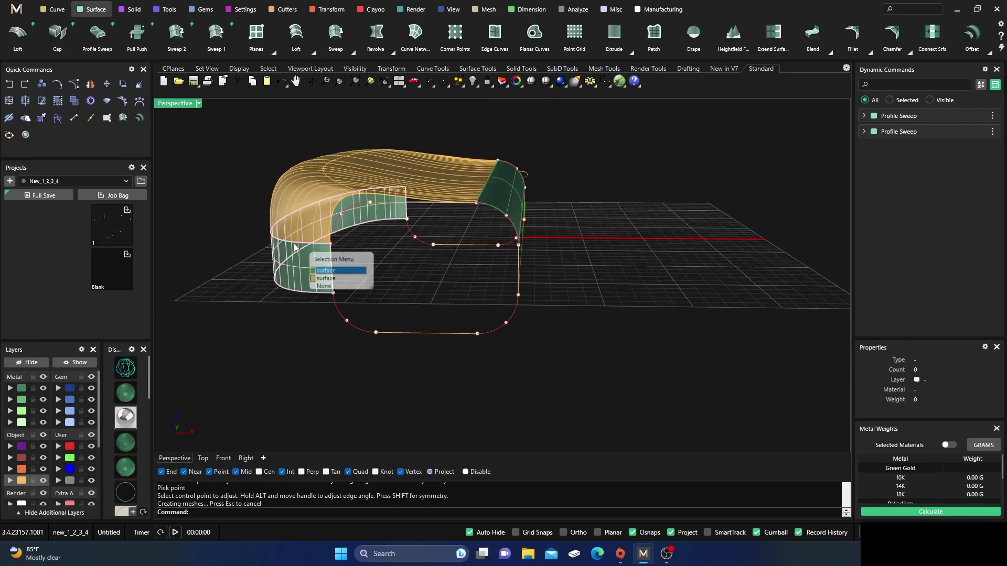
pyautogui.click(316, 271)
pyautogui.click(973, 116)
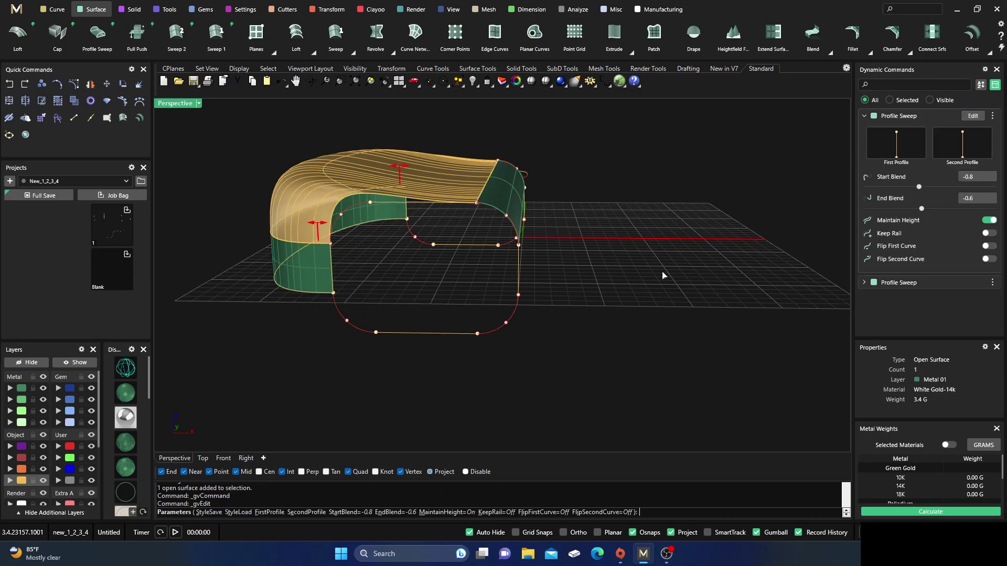
pyautogui.moveTo(598, 309); pyautogui.dragTo(535, 296, button='right')
pyautogui.moveTo(368, 247); pyautogui.dragTo(375, 234)
pyautogui.rightClick(445, 303)
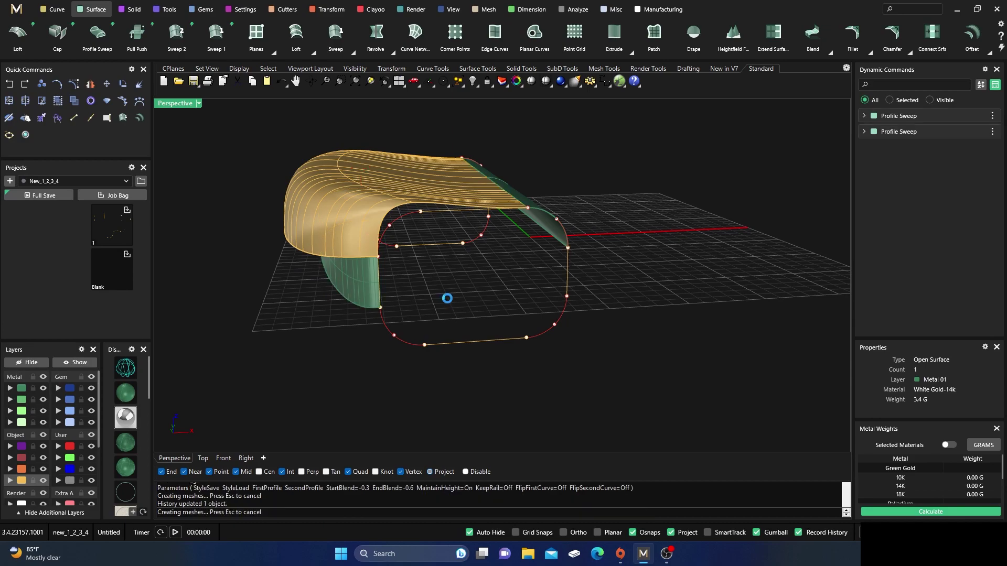
pyautogui.moveTo(452, 296); pyautogui.dragTo(497, 246, button='right')
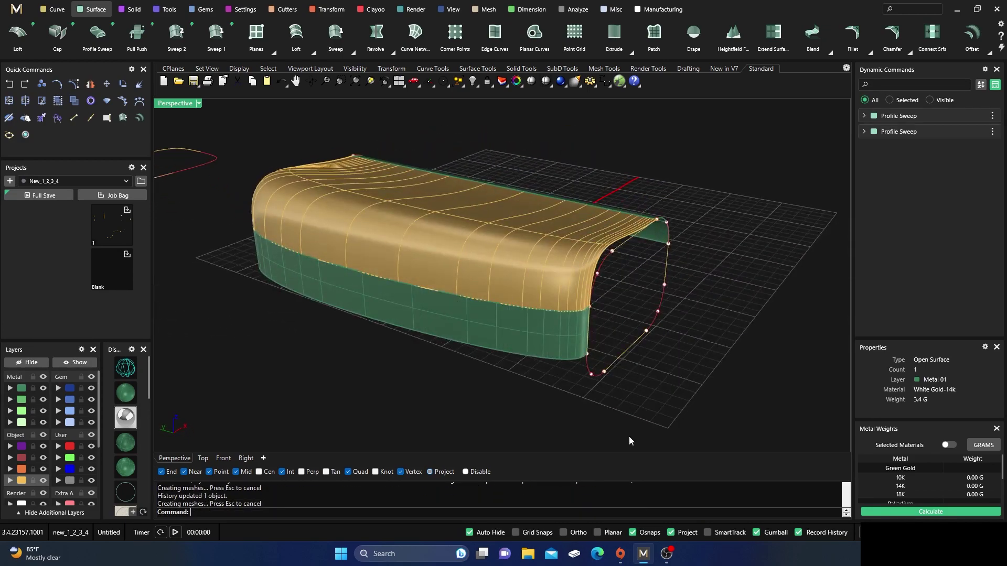
# Edit the side Profile Sweep again, pulling its End Blend inward to lessen the outward bulge at the far end
pyautogui.moveTo(474, 411); pyautogui.dragTo(393, 379, button='right')
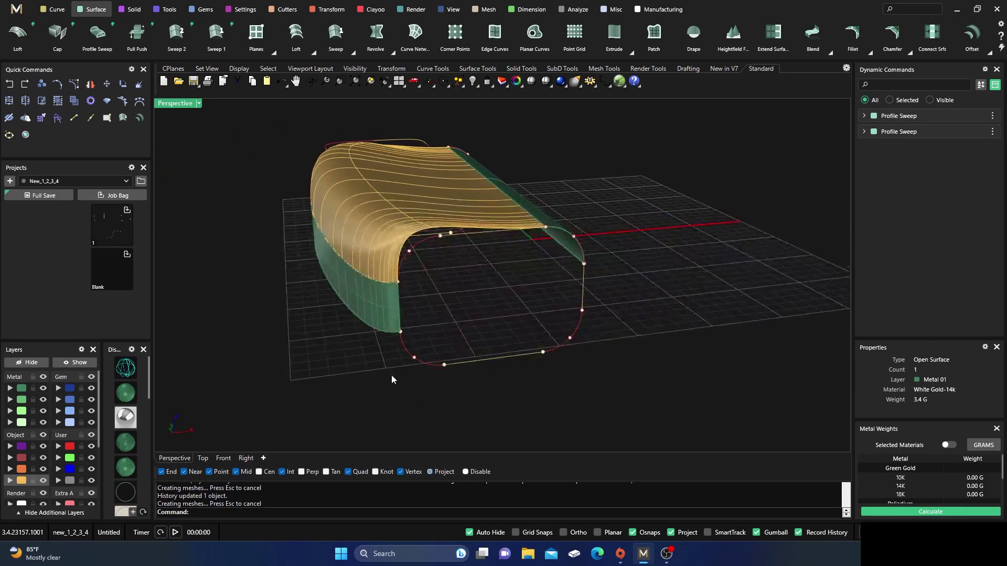
pyautogui.click(346, 267)
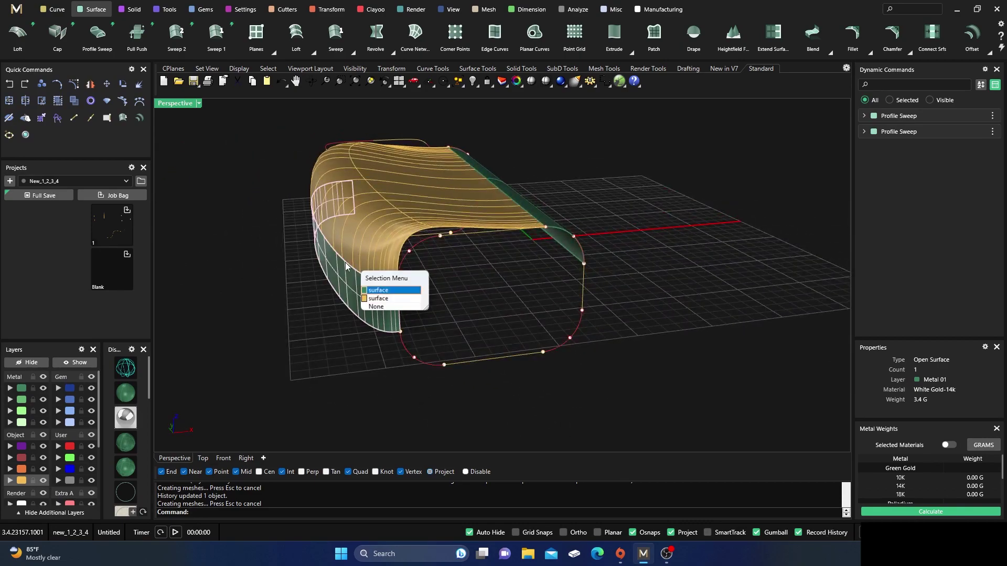
pyautogui.click(376, 291)
pyautogui.click(972, 116)
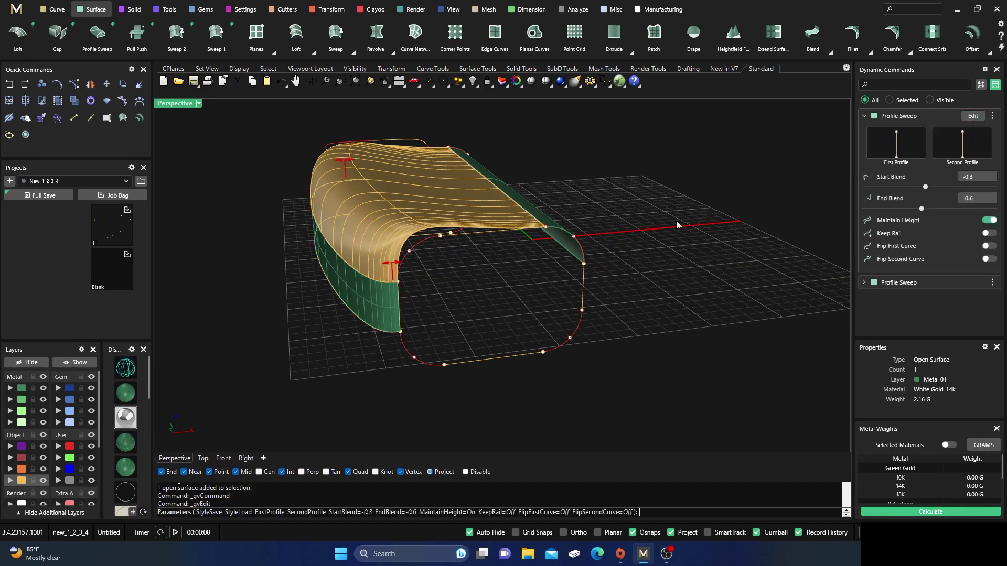
pyautogui.moveTo(343, 165); pyautogui.dragTo(348, 164)
pyautogui.press('Return')
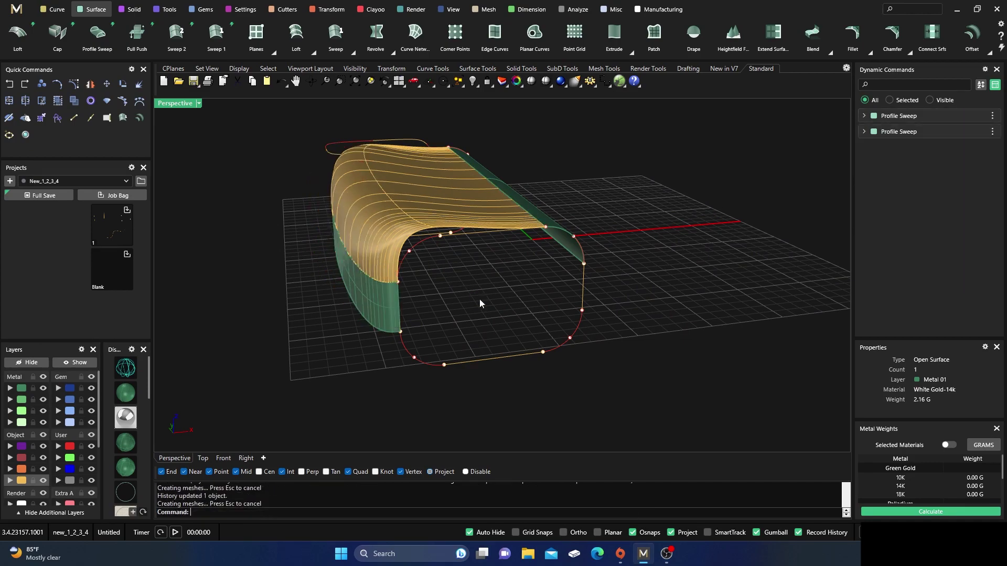
pyautogui.moveTo(474, 310); pyautogui.dragTo(461, 332, button='right')
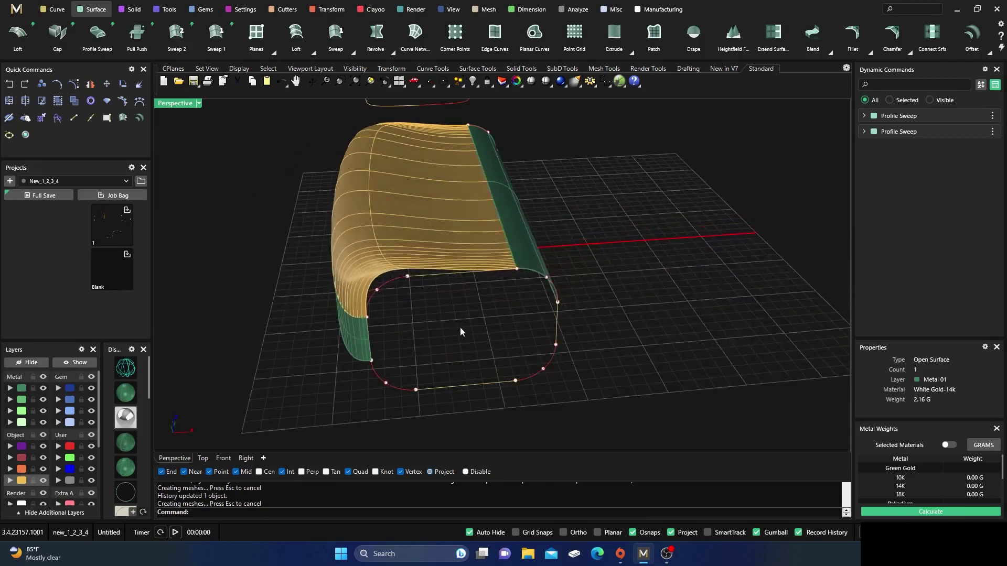
pyautogui.scroll(-5, 461, 332)
pyautogui.moveTo(522, 383); pyautogui.dragTo(404, 352, button='right')
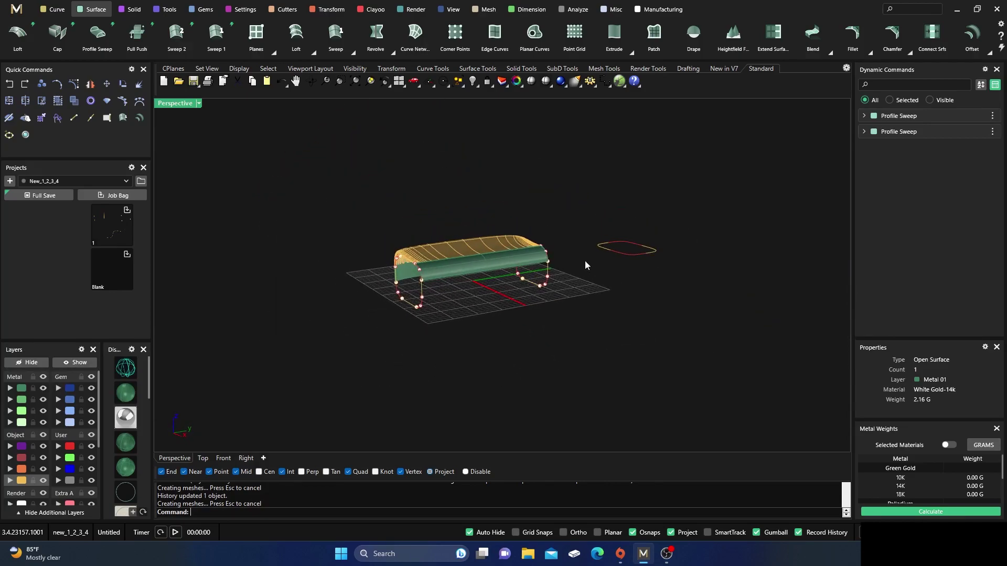
# Select the sweep surfaces, the blend surface and all rectangle curves with their edit points, including the separate flat rectangle
pyautogui.scroll(8, 584, 260)
pyautogui.scroll(-8, 634, 147)
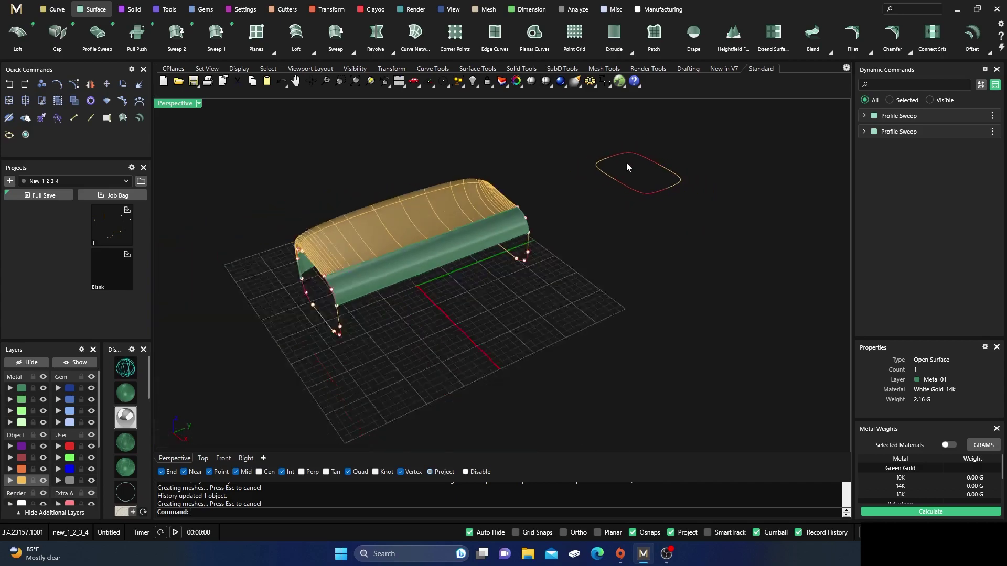
pyautogui.moveTo(526, 210); pyautogui.dragTo(389, 250, button='right')
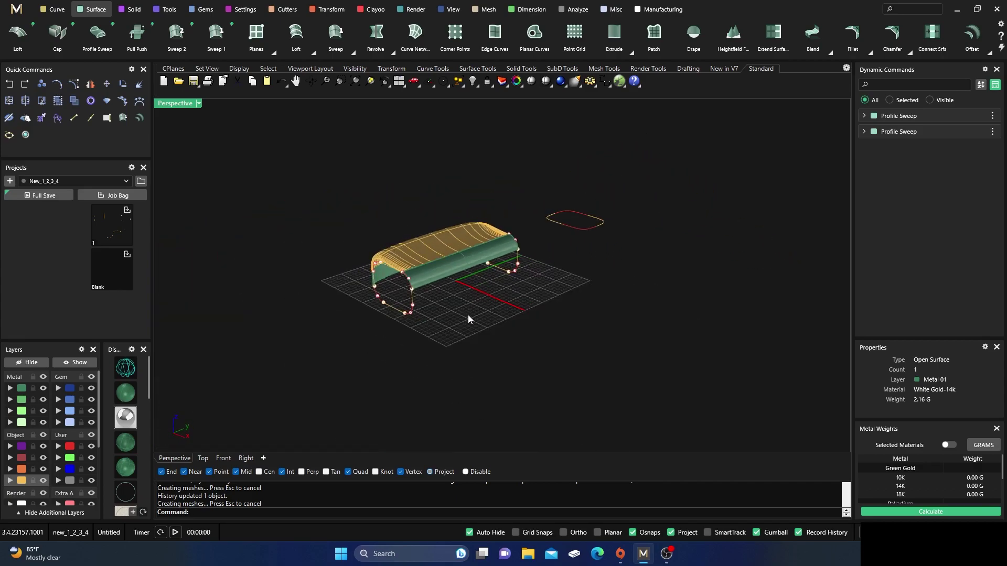
pyautogui.moveTo(468, 318); pyautogui.dragTo(395, 305, button='right')
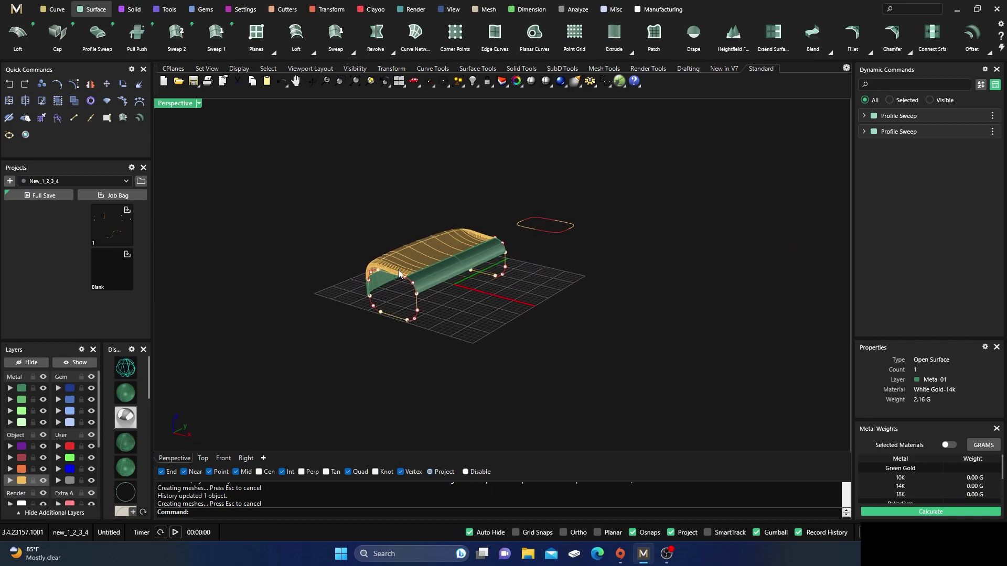
pyautogui.scroll(3, 395, 278)
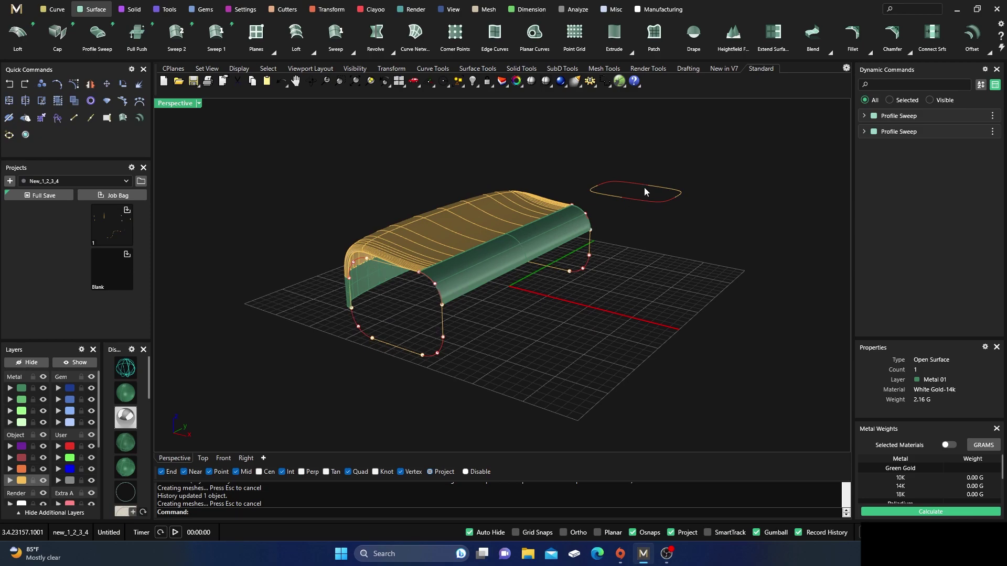
pyautogui.scroll(-4, 617, 291)
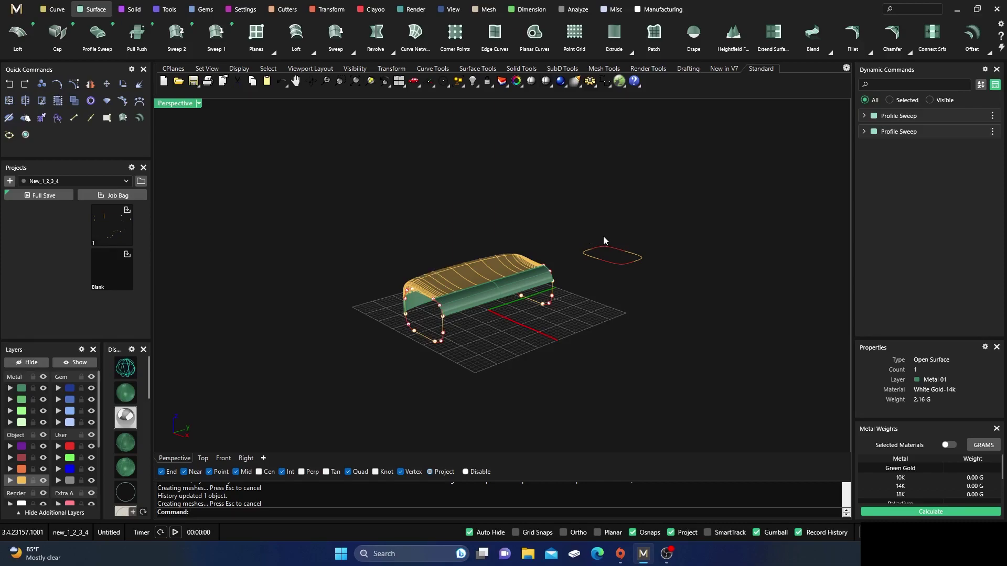
pyautogui.moveTo(317, 177); pyautogui.dragTo(712, 396)
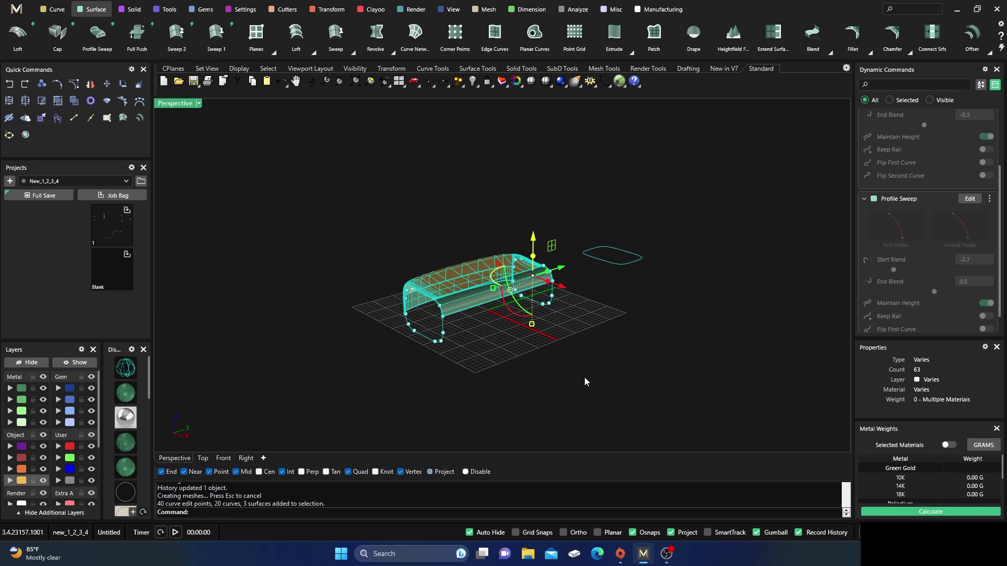